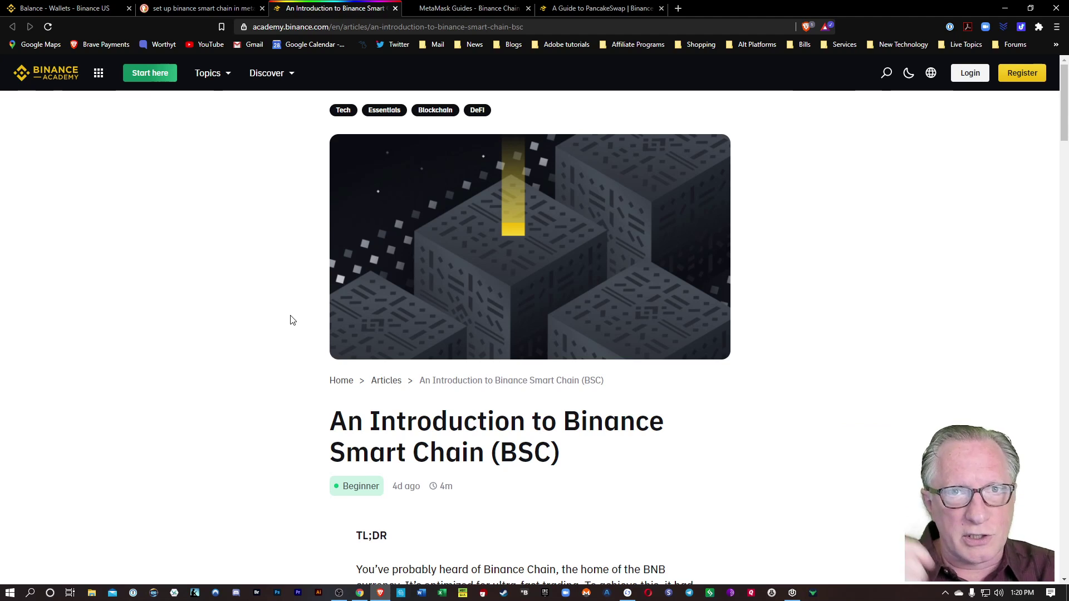
Review the MetaMask and 'A Guide to PancakeSwap' articles, then open a blank browser tab.
click(470, 10)
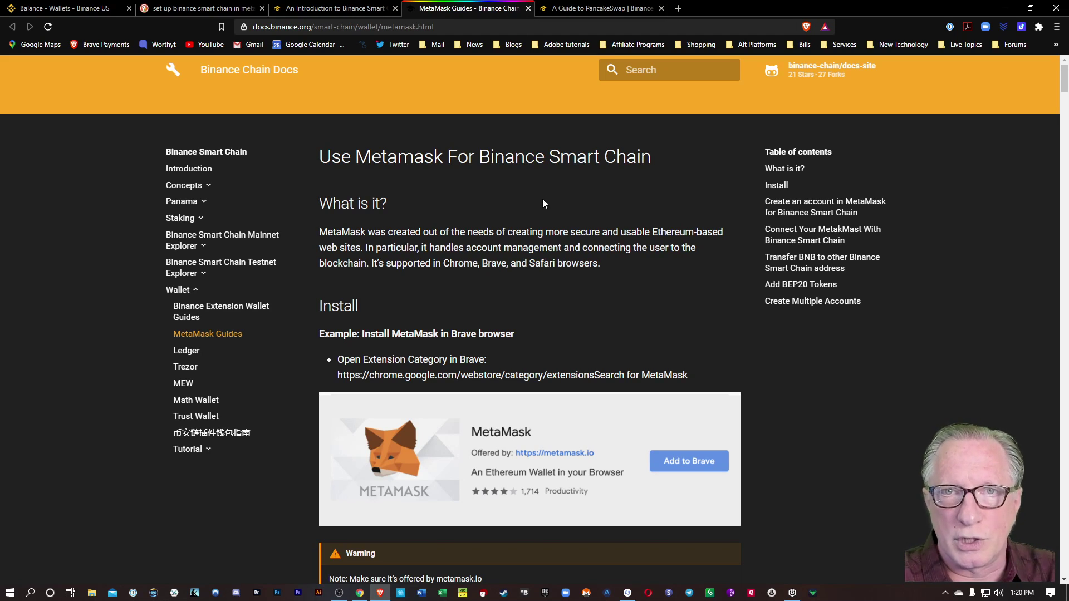
click(572, 12)
scroll(324, 279, up, 4)
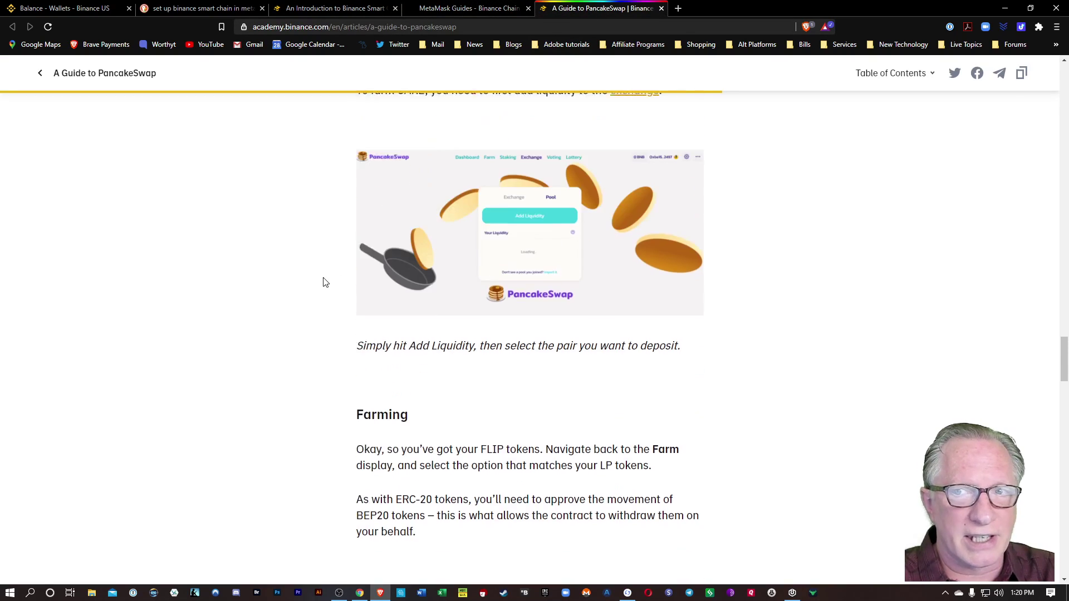
scroll(804, 191, up, 15)
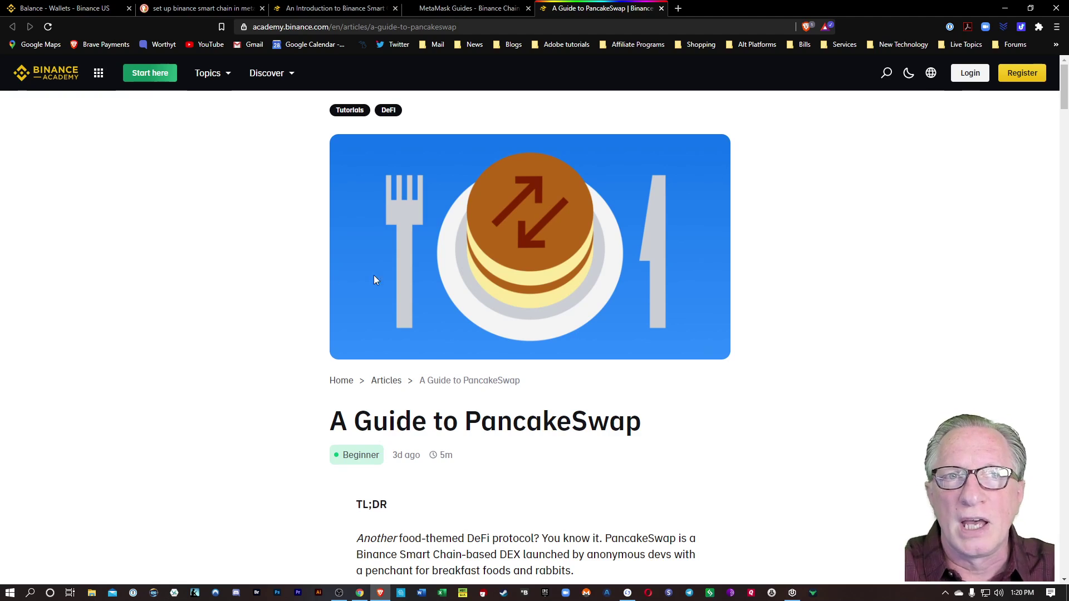
click(678, 8)
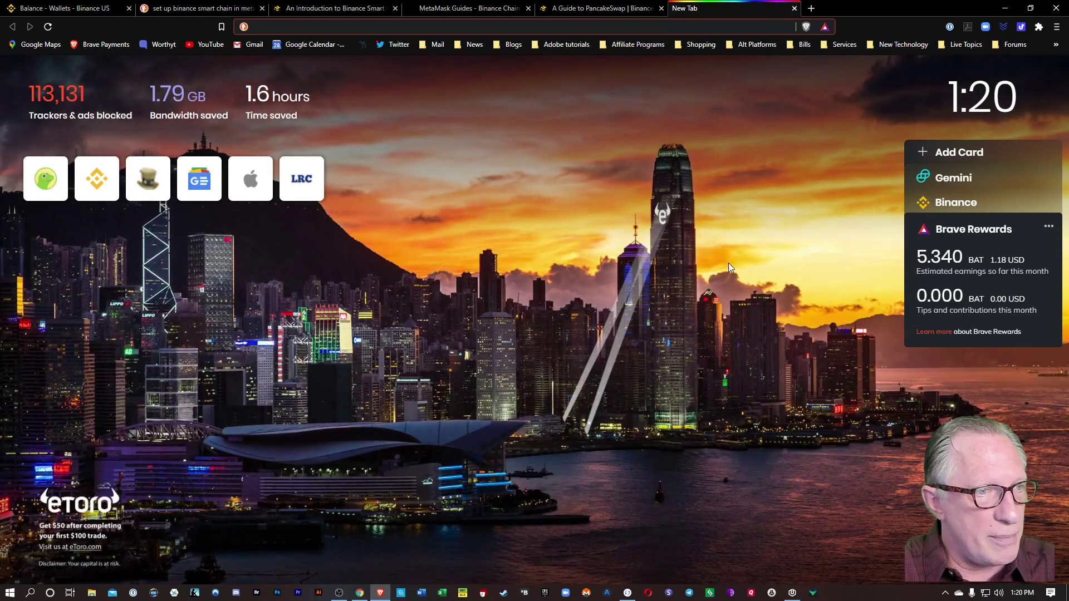
Open the MetaMask wallet and look over its network list without switching networks.
click(1039, 26)
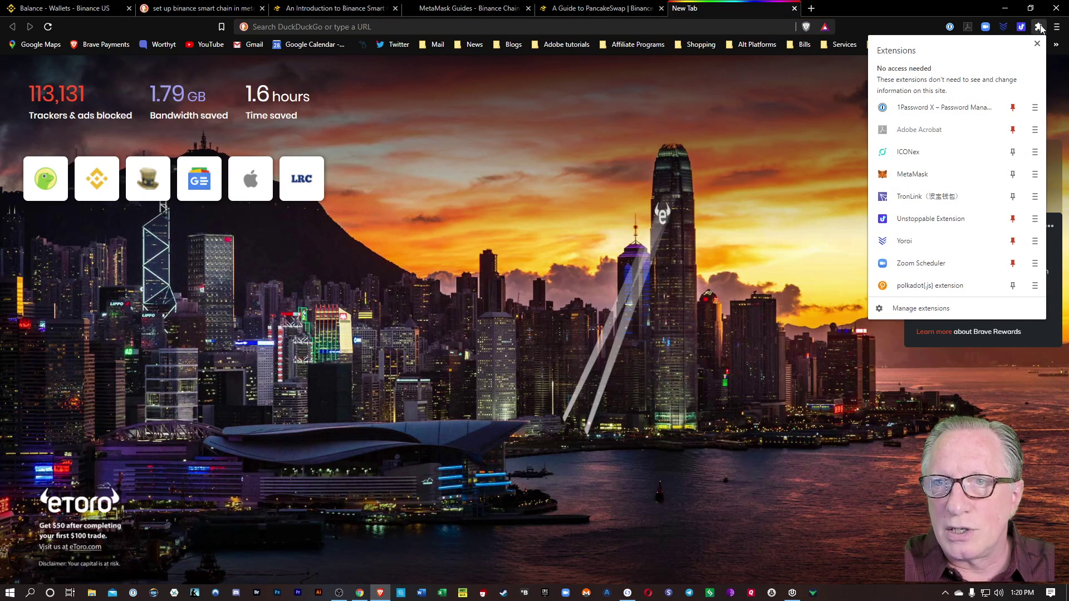
click(954, 172)
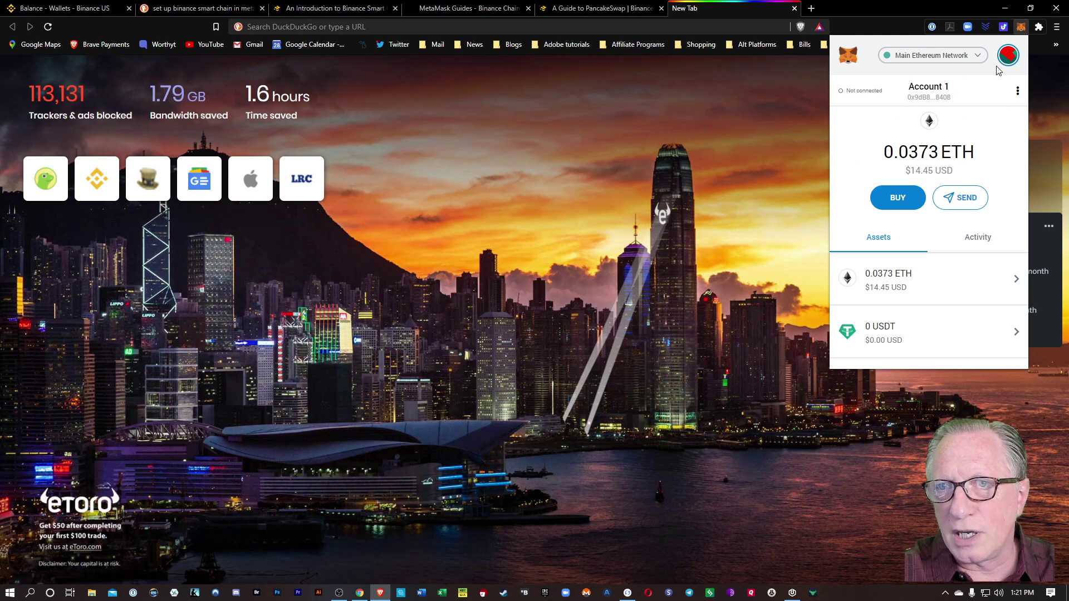
scroll(882, 245, down, 3)
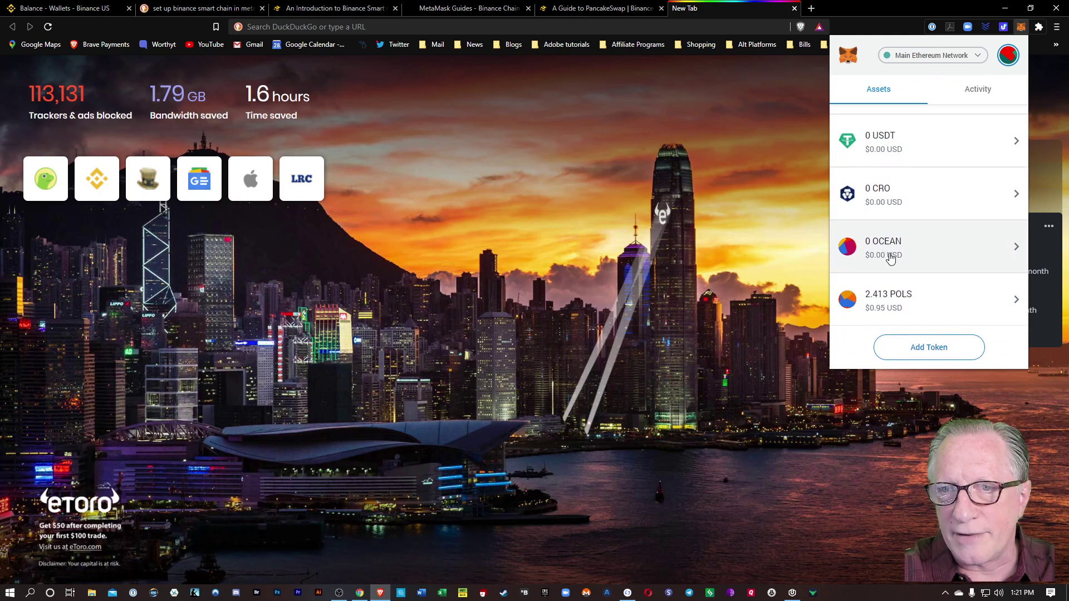
scroll(889, 258, up, 5)
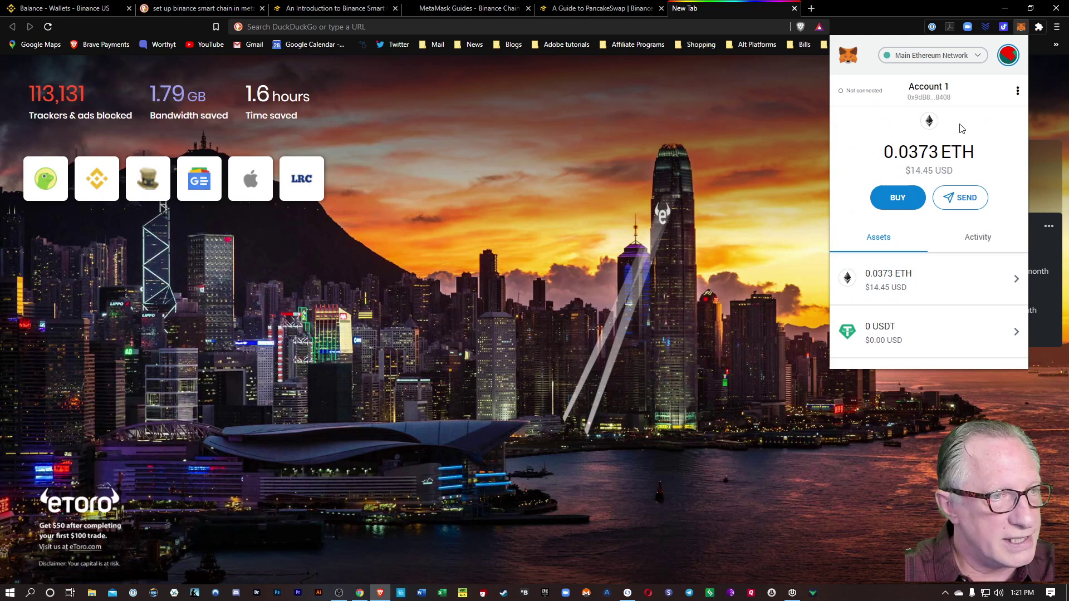
click(969, 59)
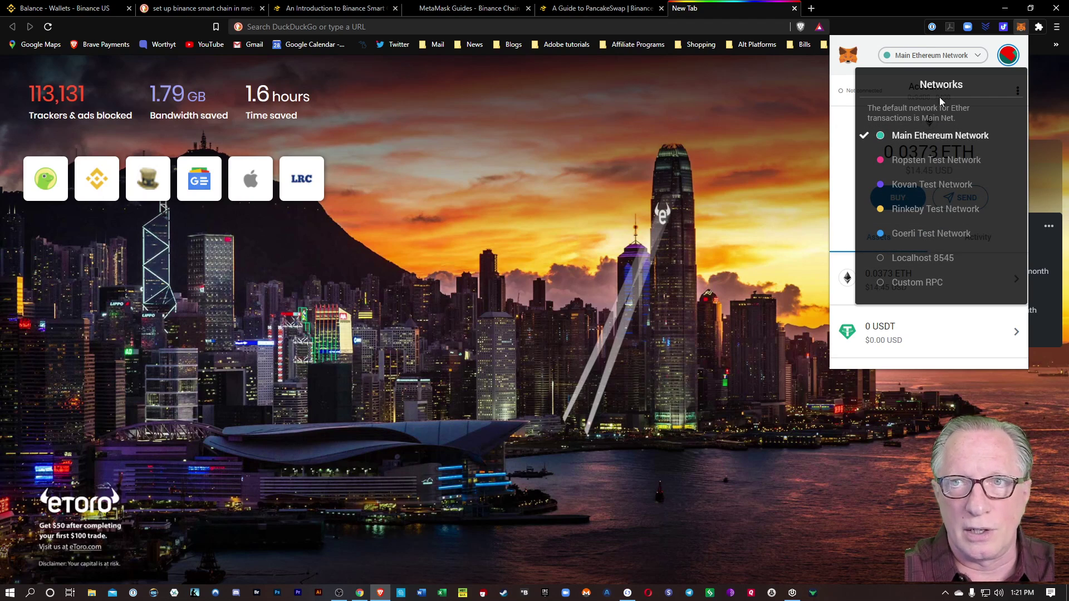
click(870, 49)
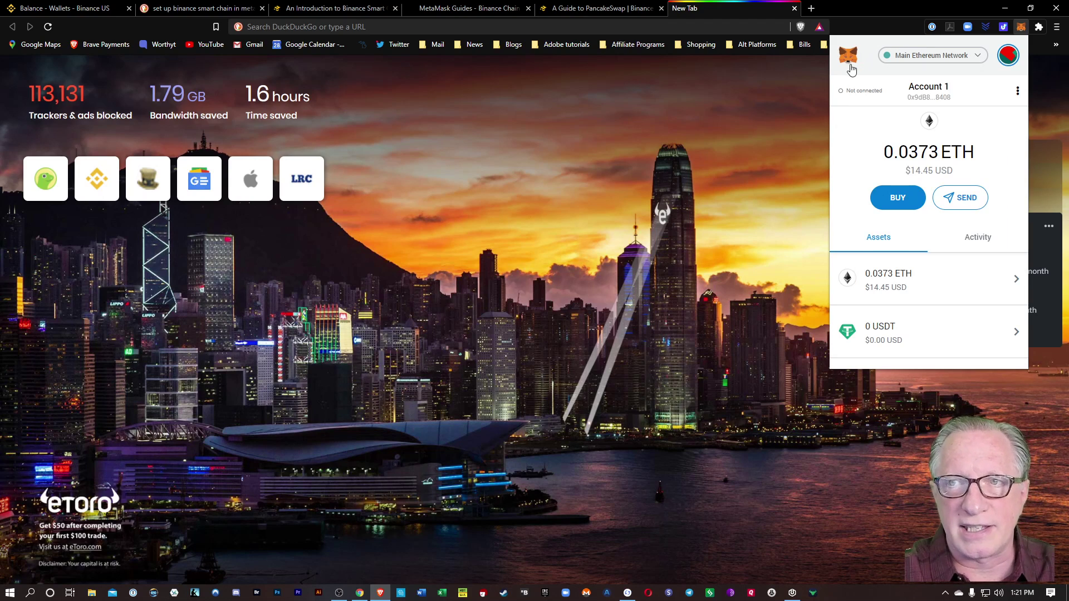
Go to MetaMask Settings > Networks and start adding a custom network.
click(1008, 57)
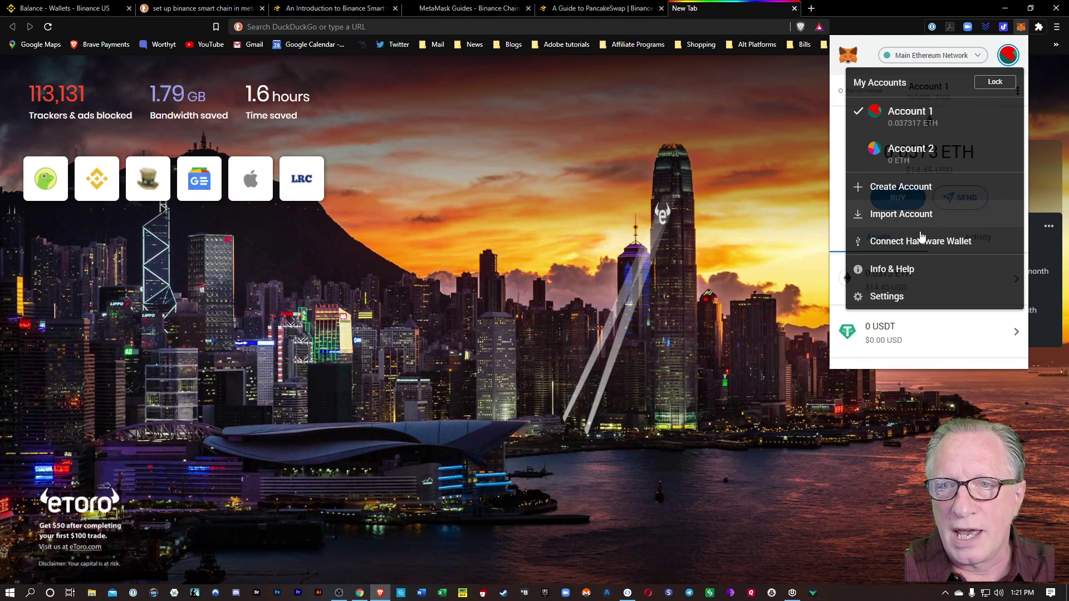
click(893, 296)
scroll(914, 286, down, 3)
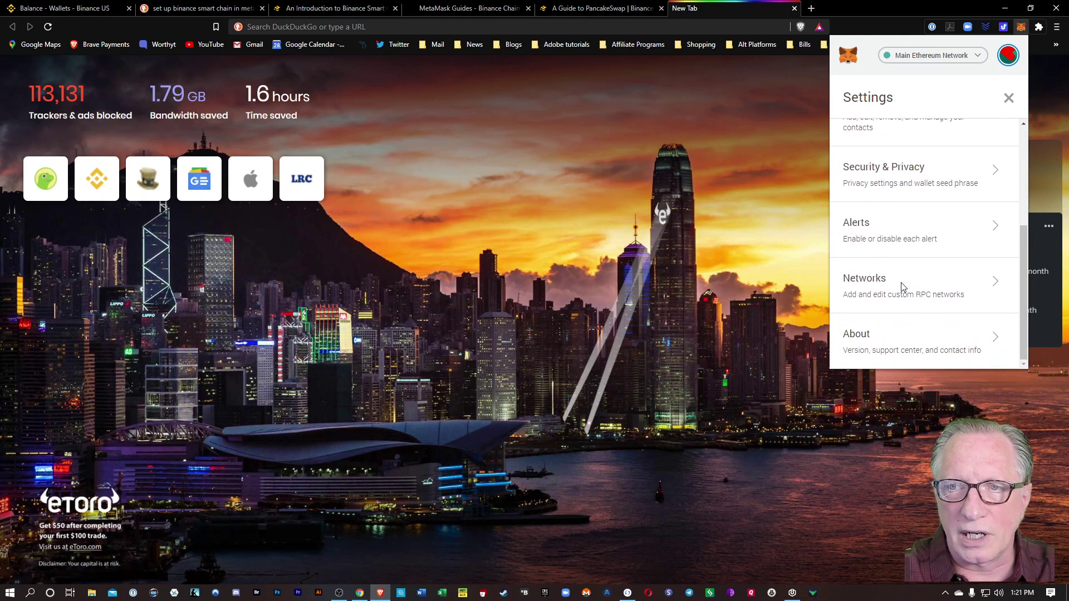
click(899, 286)
scroll(898, 281, down, 2)
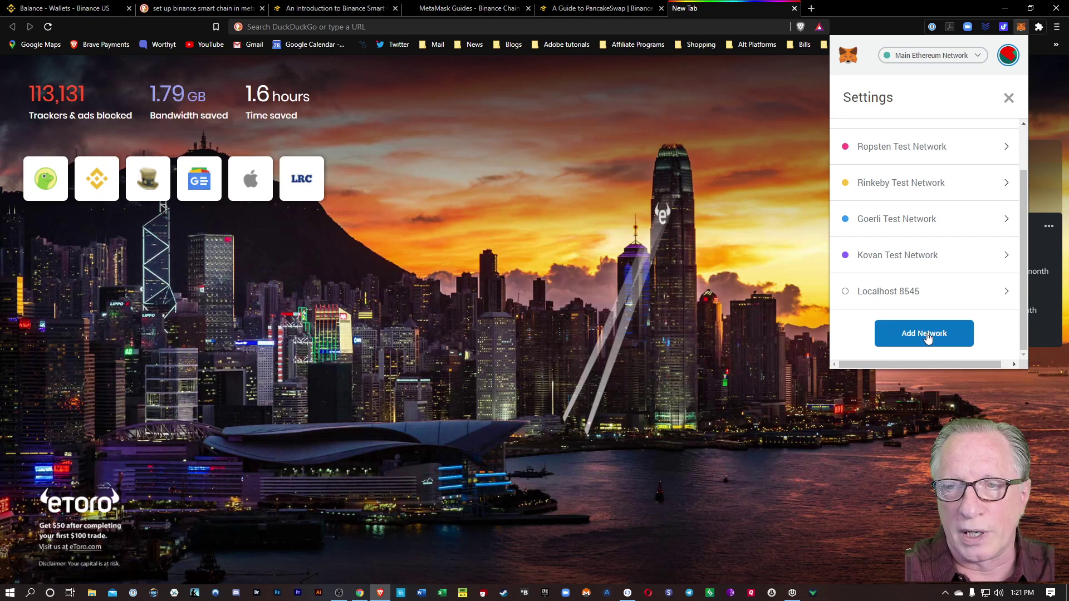
click(926, 336)
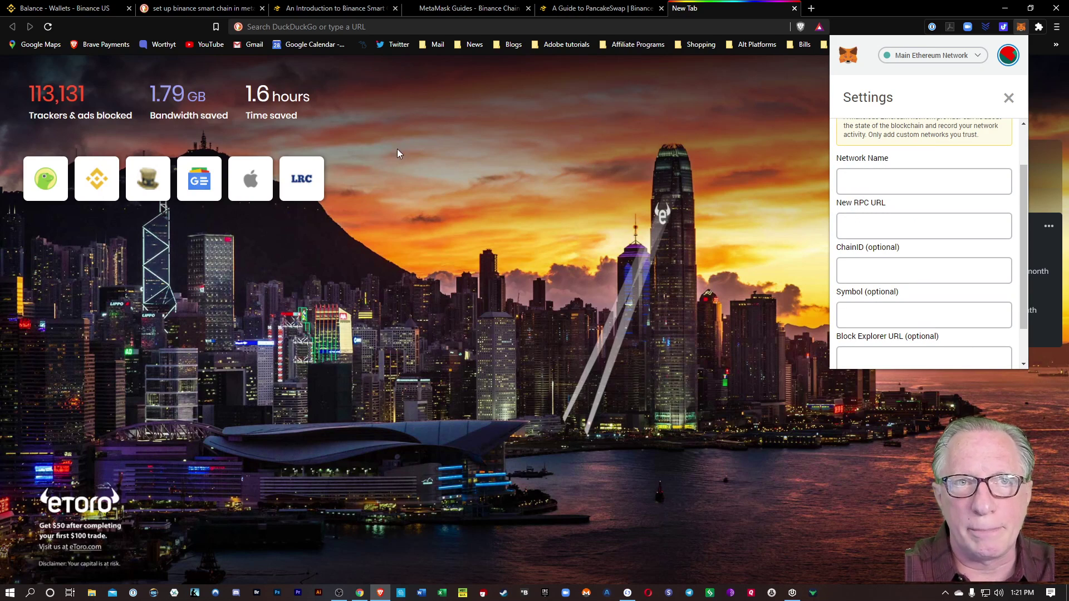
Scroll the Binance Chain Docs MetaMask guide down to its Mainnet network settings.
click(341, 9)
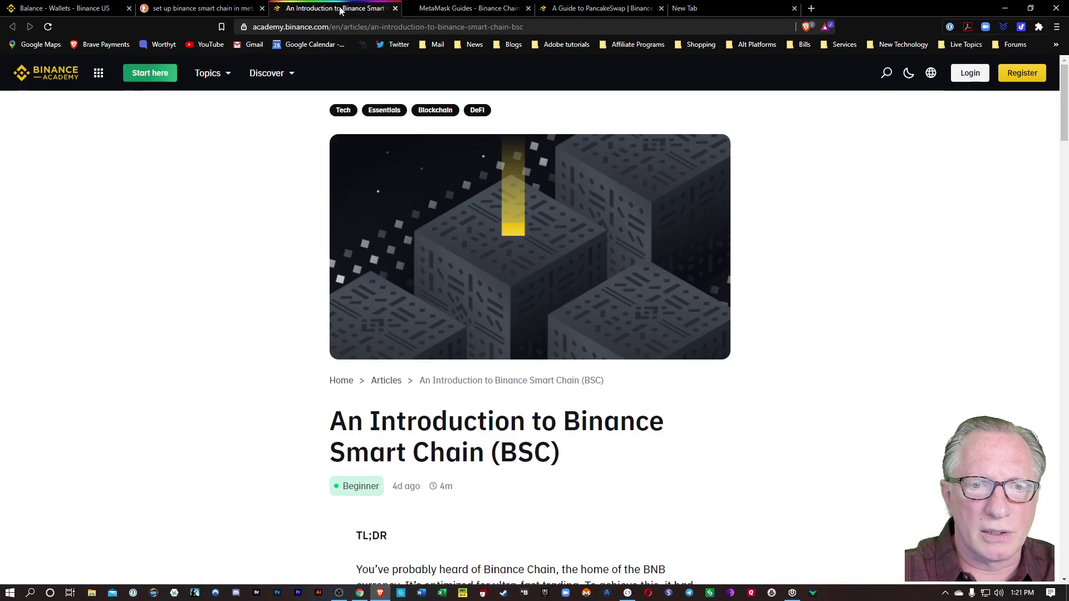
click(470, 9)
scroll(412, 297, down, 9)
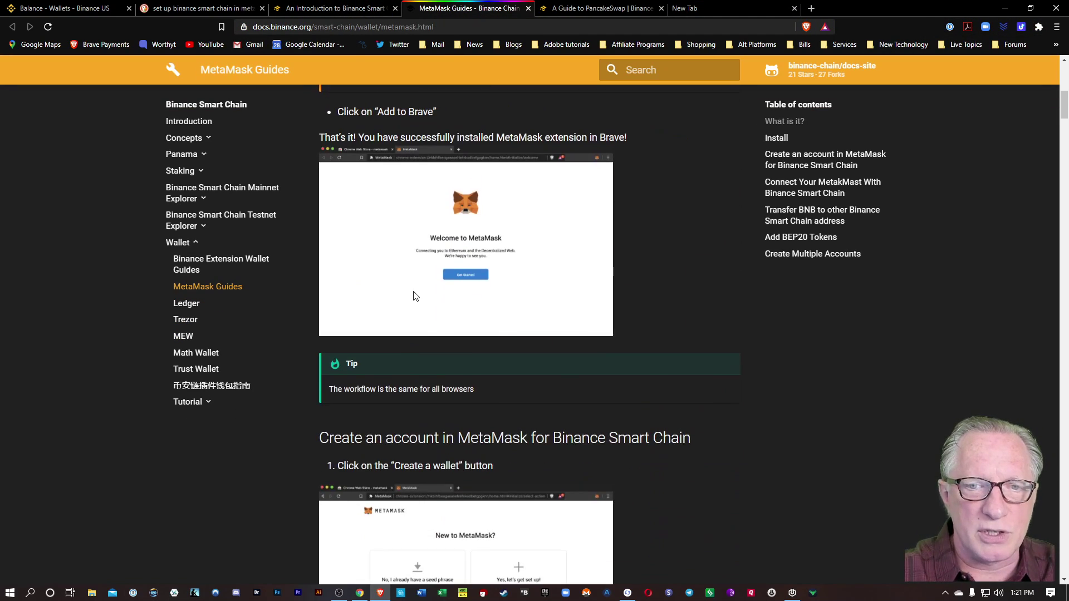
scroll(413, 295, down, 18)
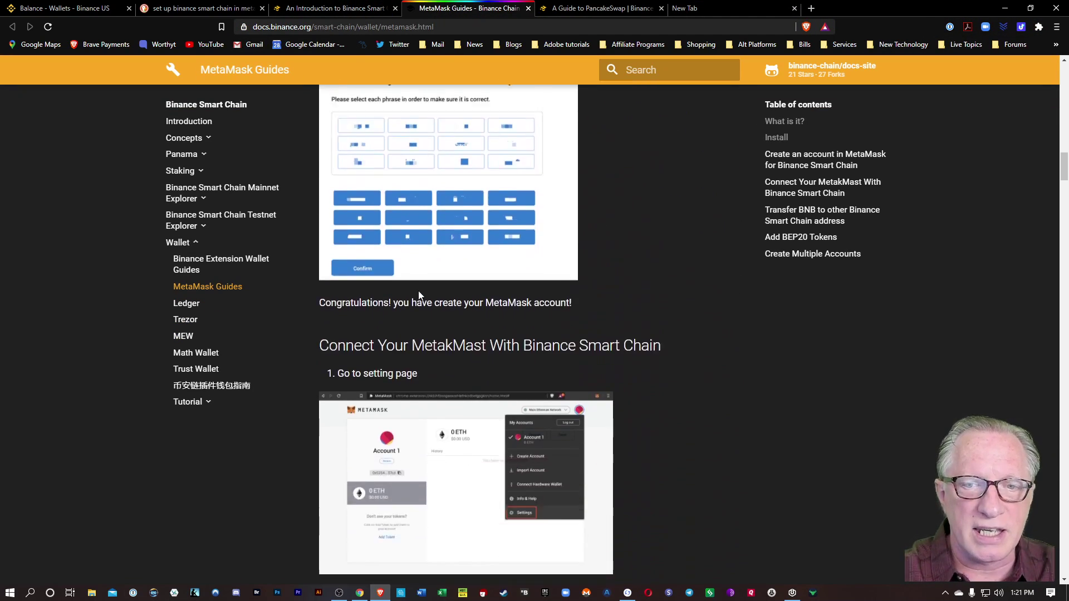
scroll(418, 295, down, 11)
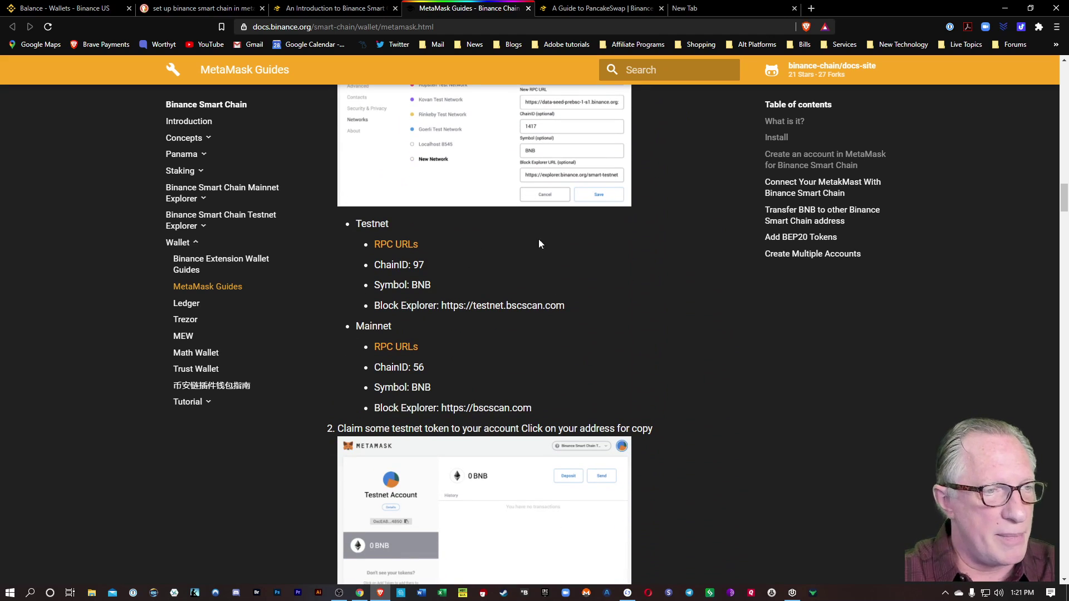
scroll(538, 244, down, 1)
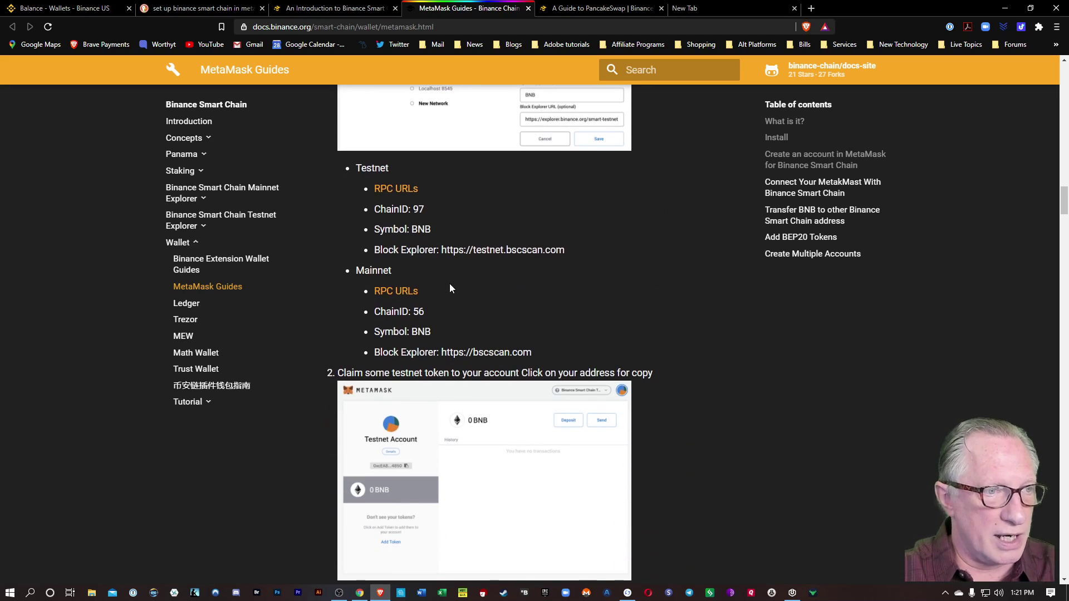
scroll(450, 288, down, 2)
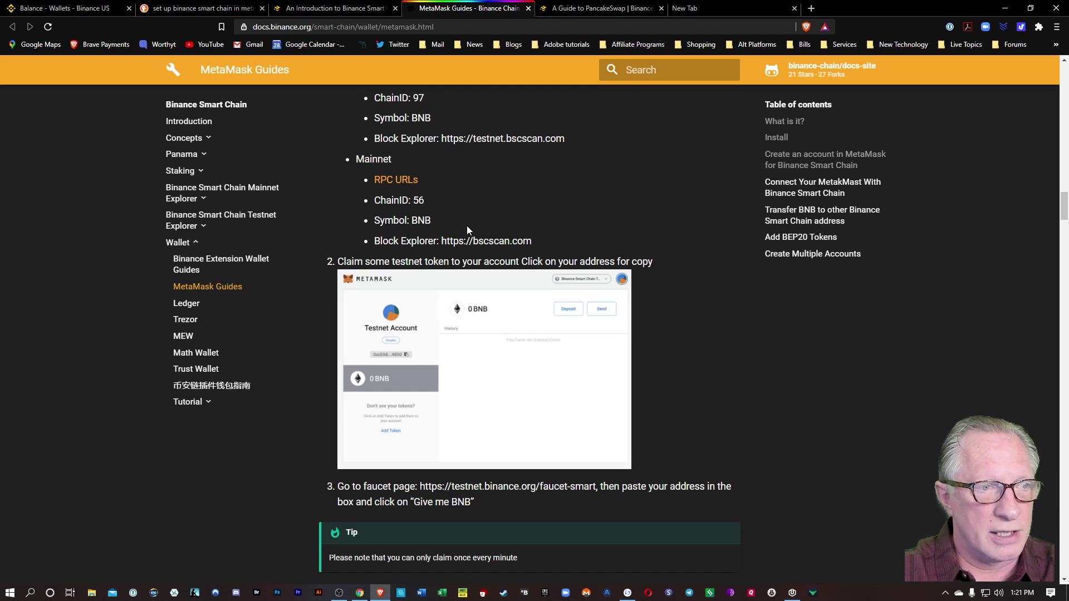
right_click(392, 183)
click(406, 190)
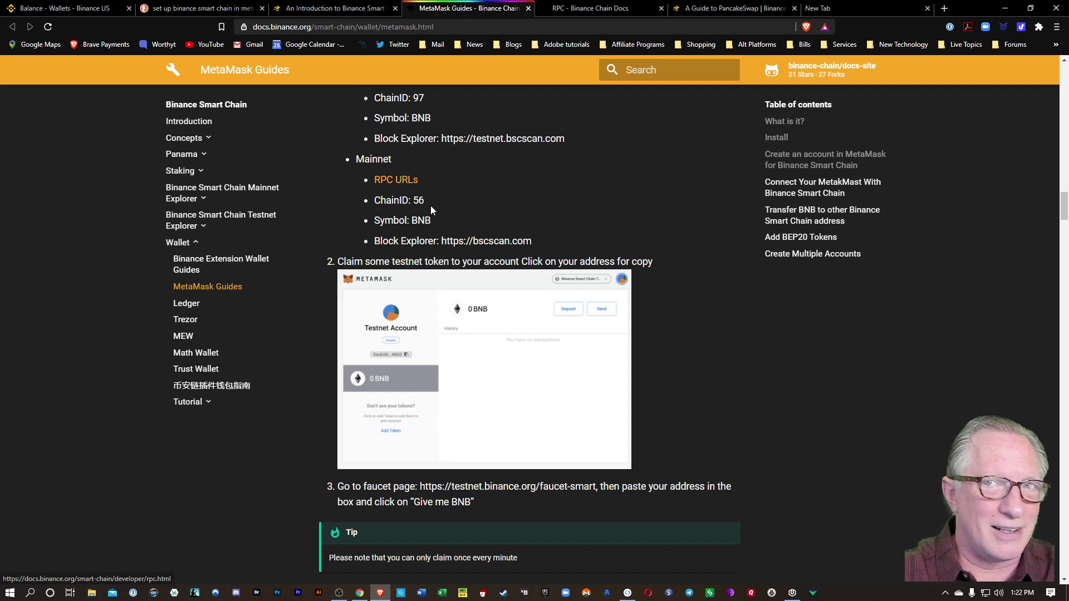
click(580, 12)
scroll(626, 253, down, 2)
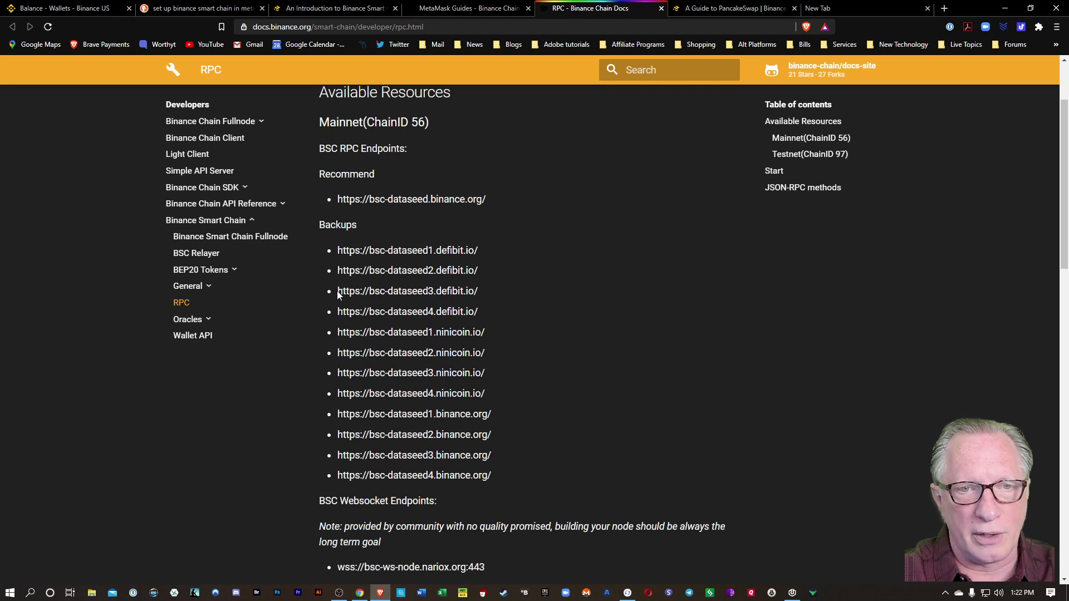
drag(337, 291, 468, 293)
right_click(462, 292)
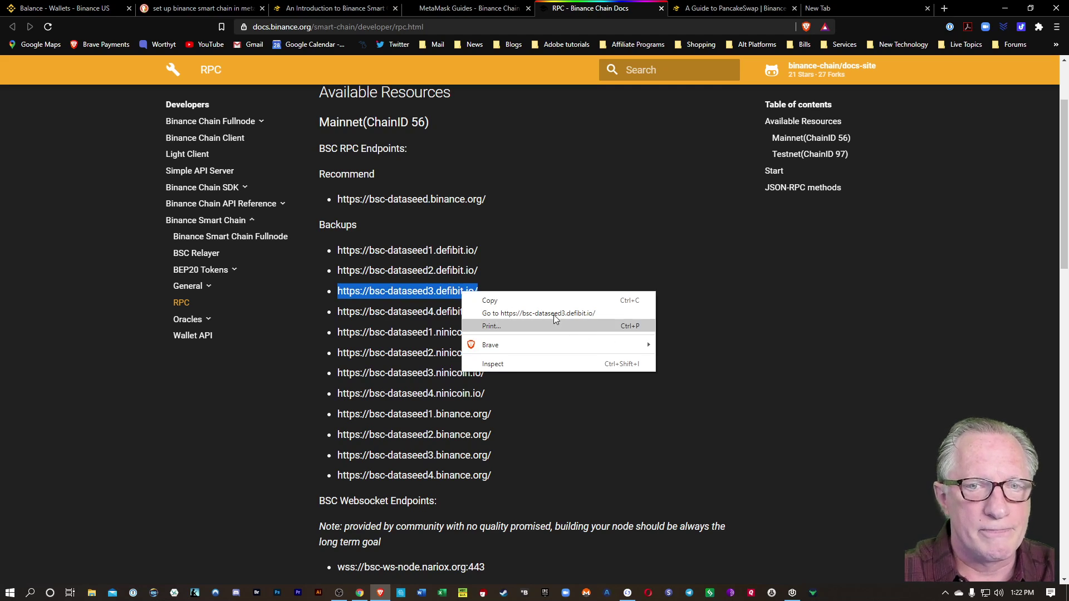
click(530, 294)
right_click(445, 292)
click(475, 301)
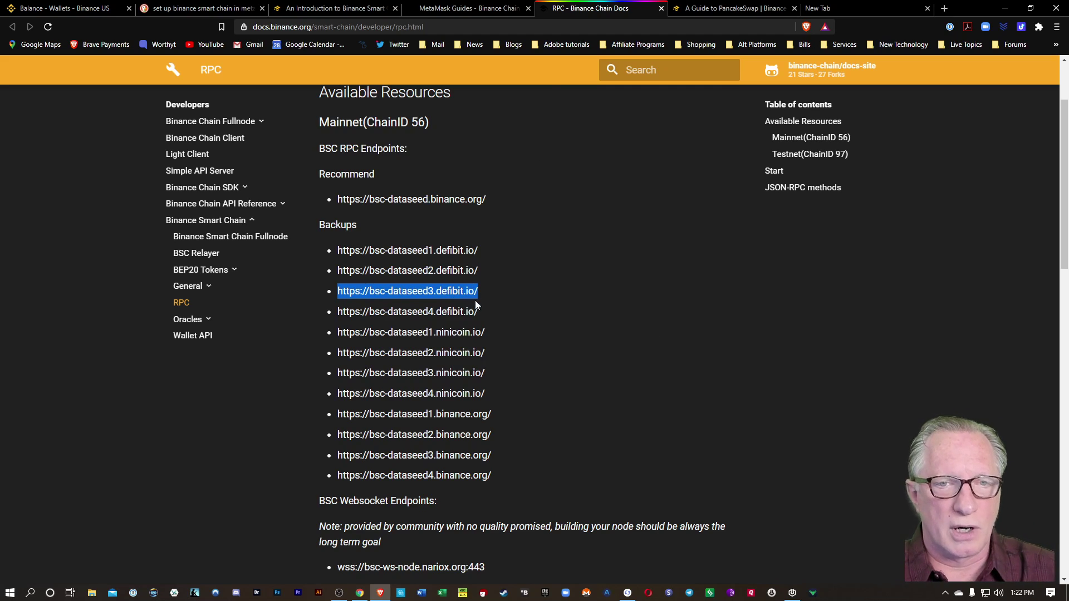
click(468, 9)
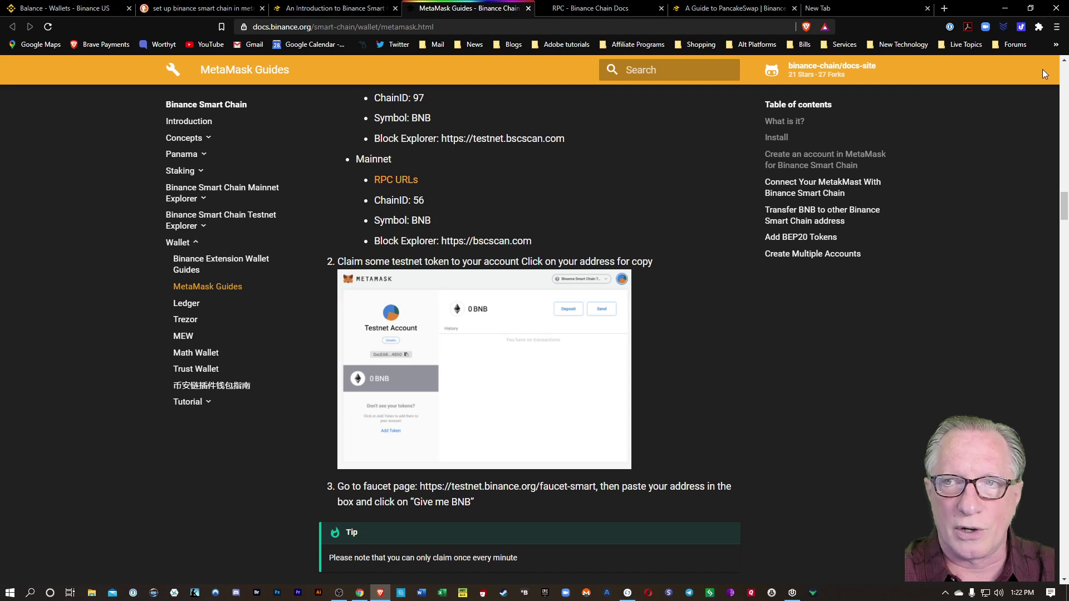
Reopen MetaMask's Add Network form via Settings > Networks.
click(1039, 27)
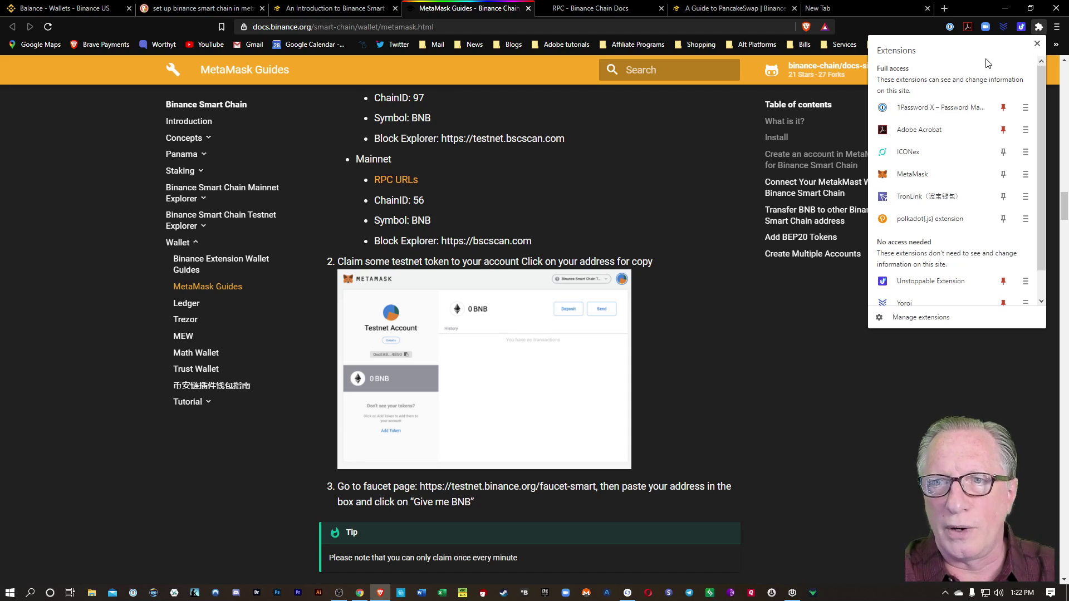
click(923, 76)
click(1007, 56)
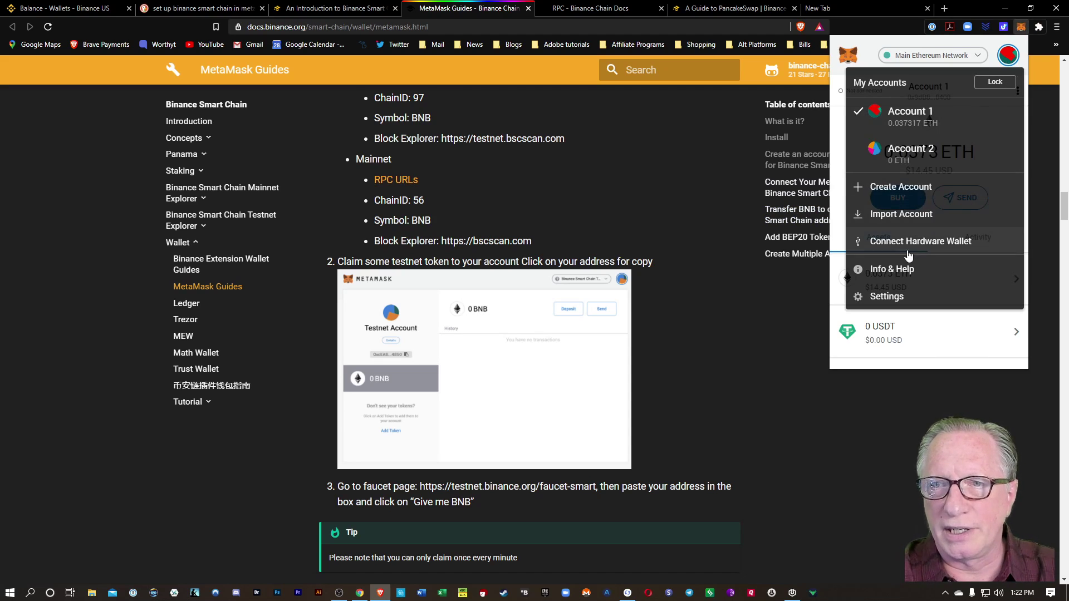
click(896, 296)
scroll(913, 268, down, 3)
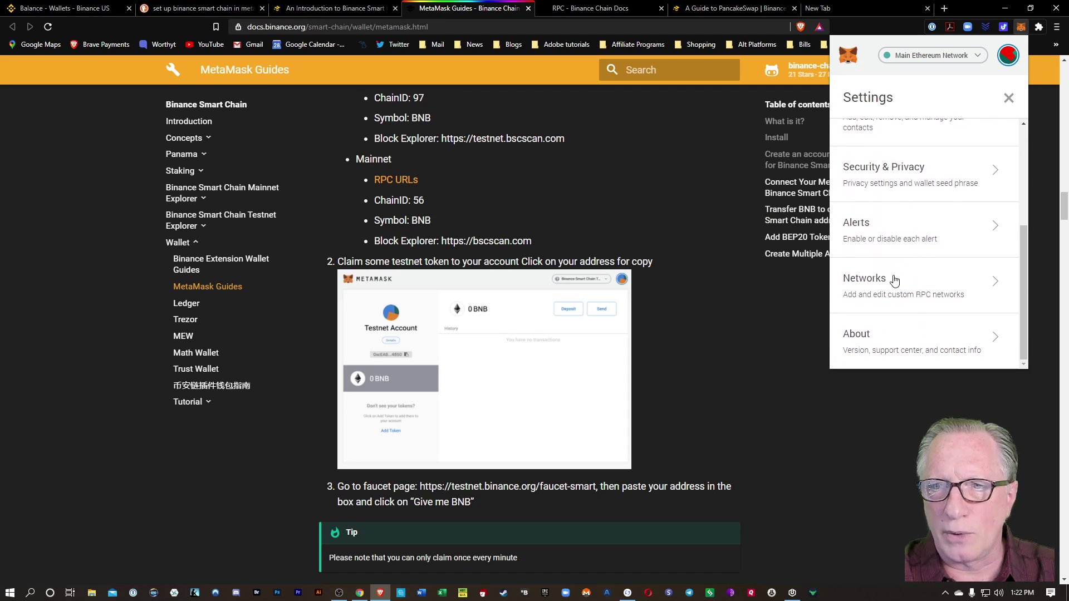
click(894, 277)
scroll(925, 281, down, 2)
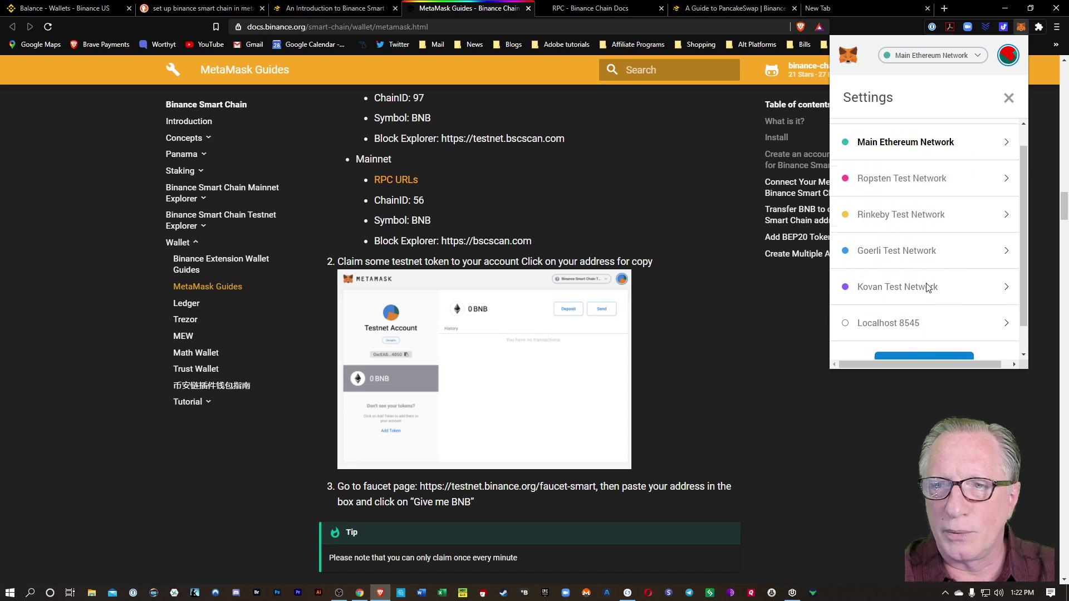
click(924, 334)
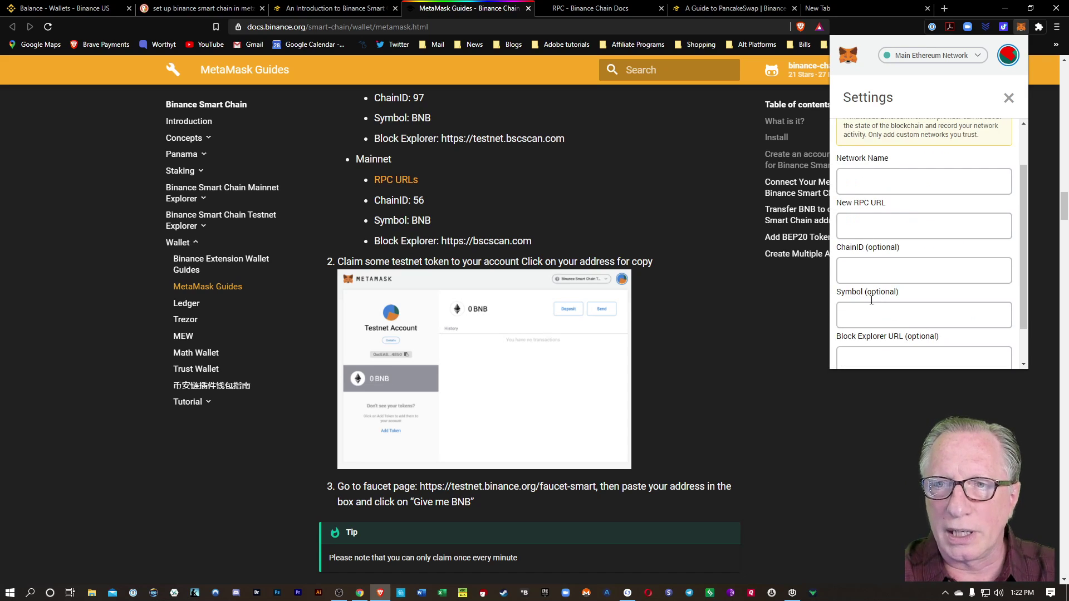
click(882, 184)
text(Bi)
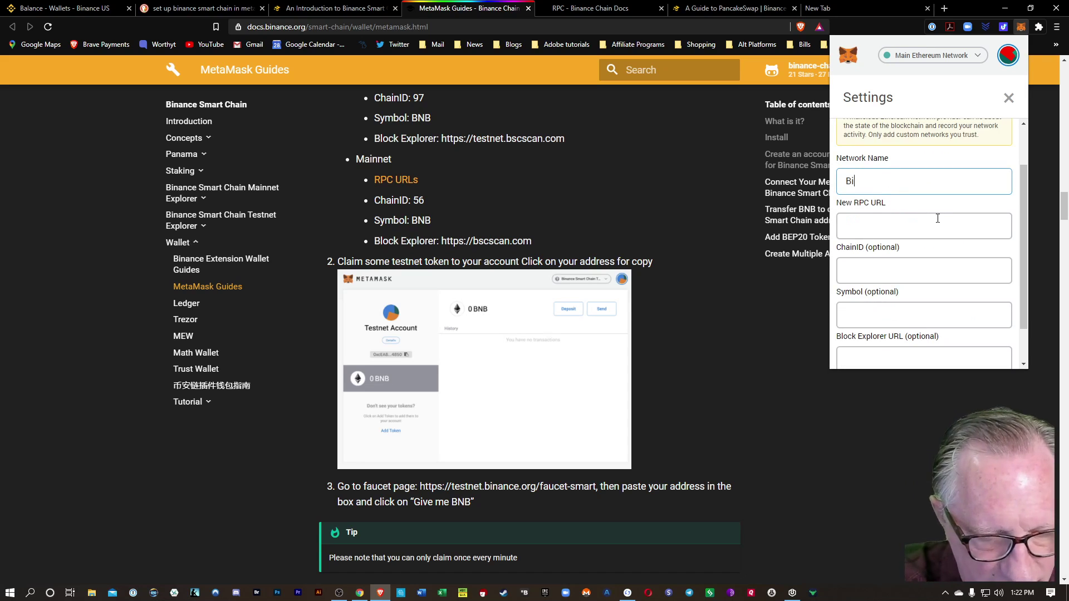
text(nance Smart Chain)
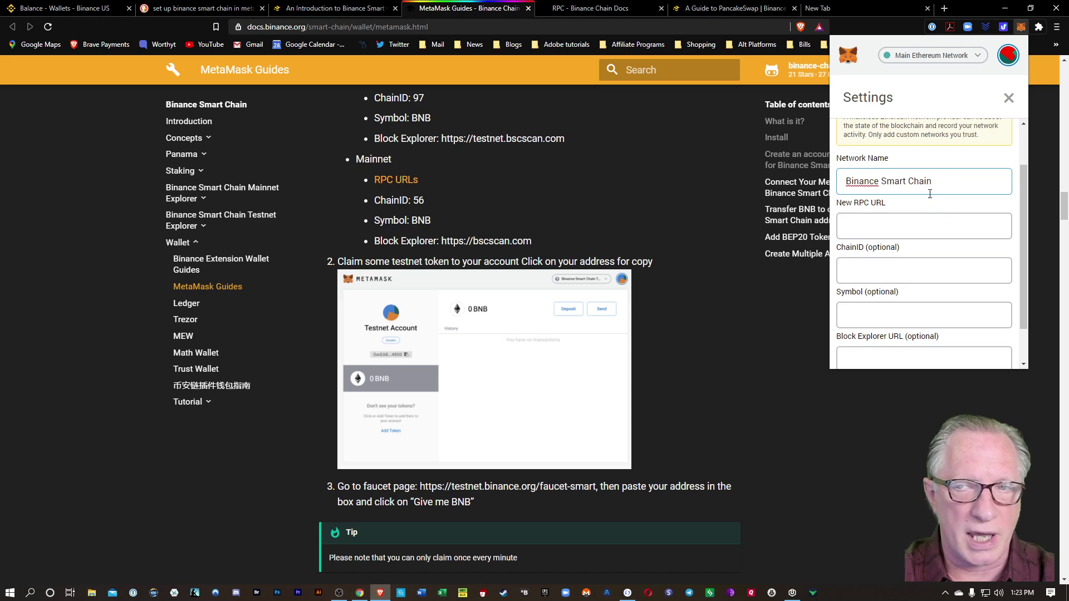
click(885, 228)
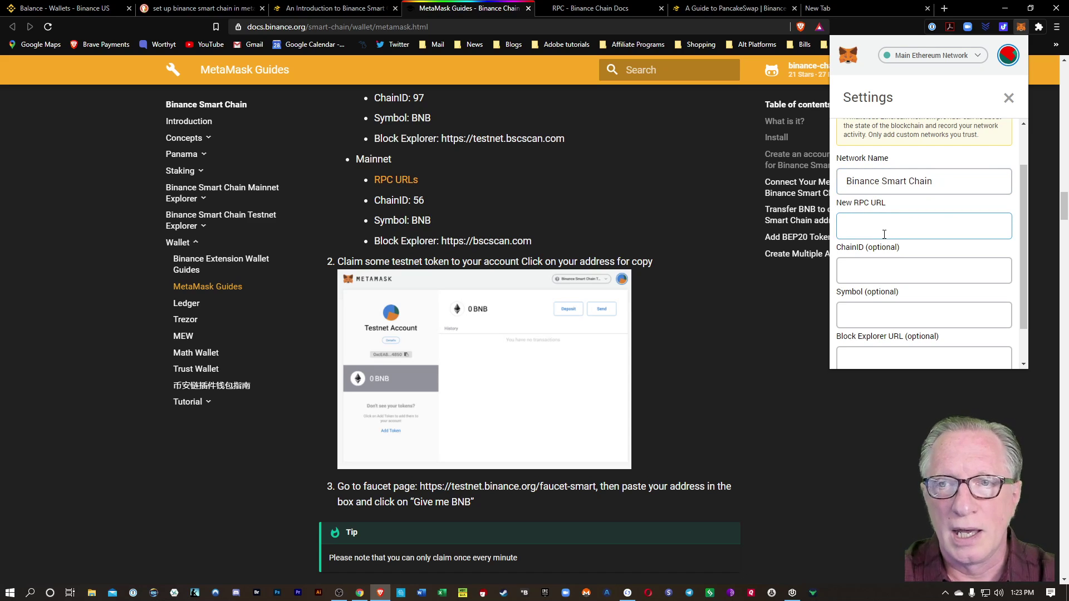
right_click(853, 227)
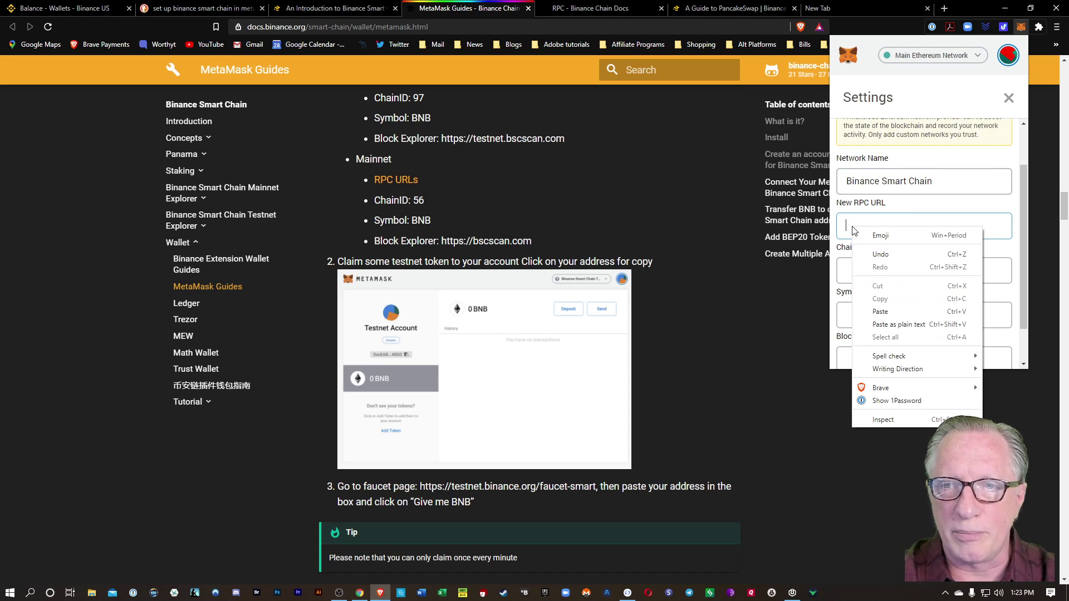
click(886, 309)
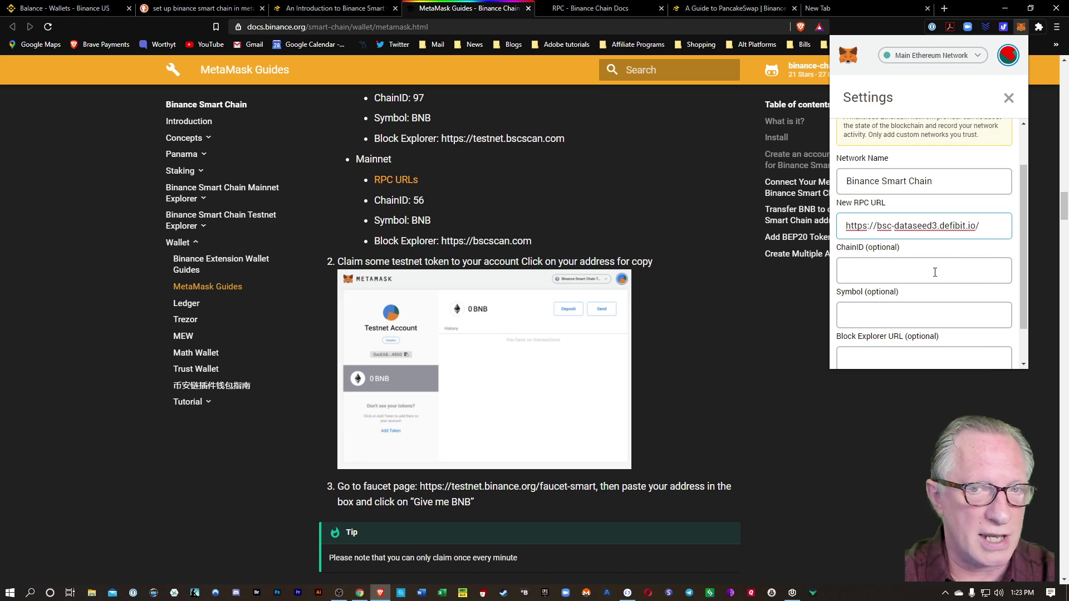
scroll(935, 268, down, 1)
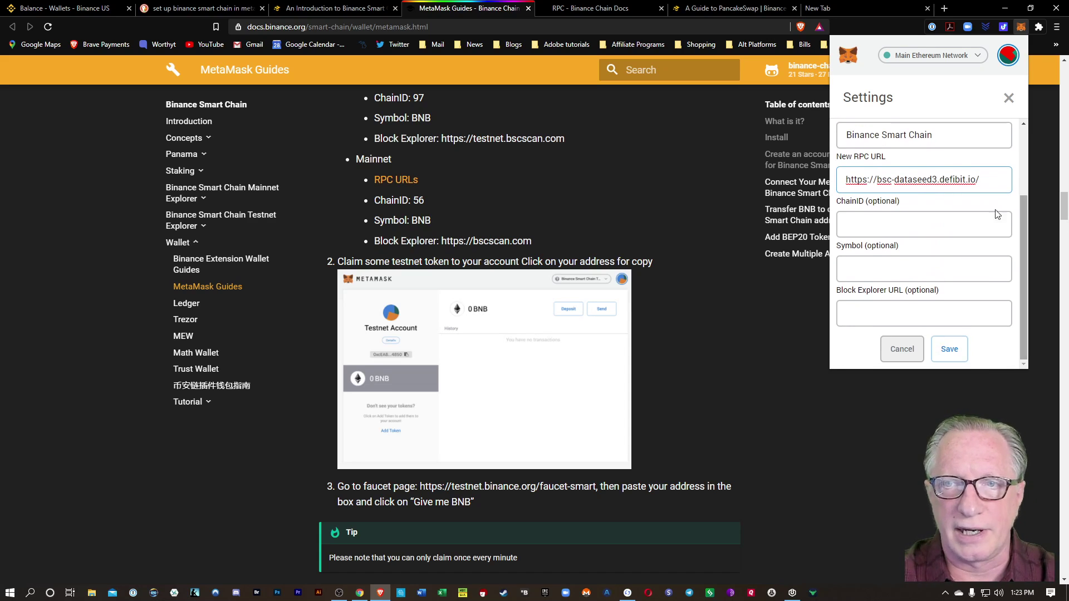
click(900, 226)
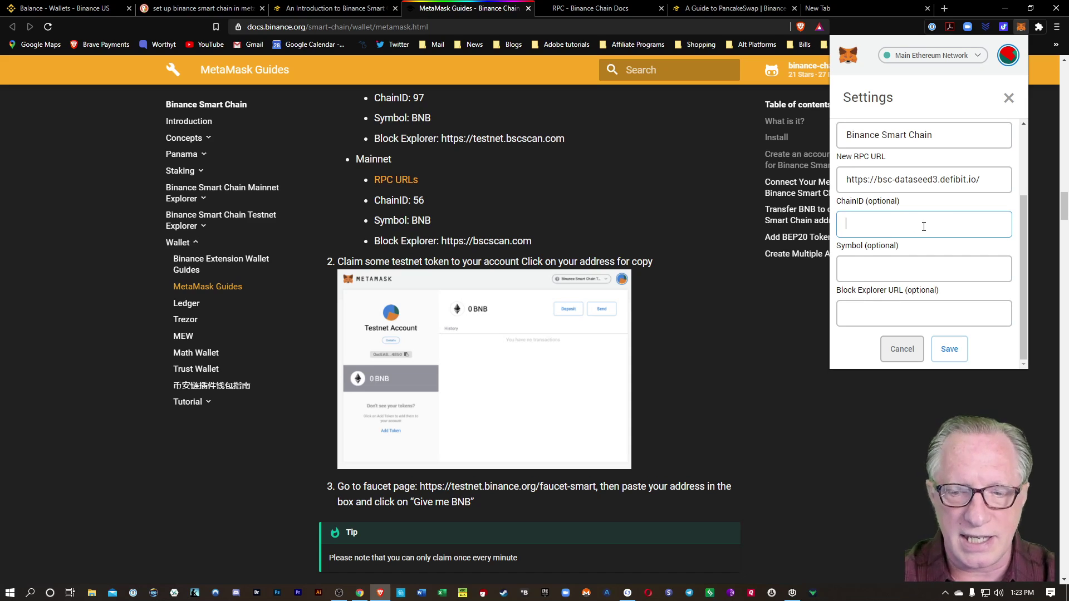
text(56)
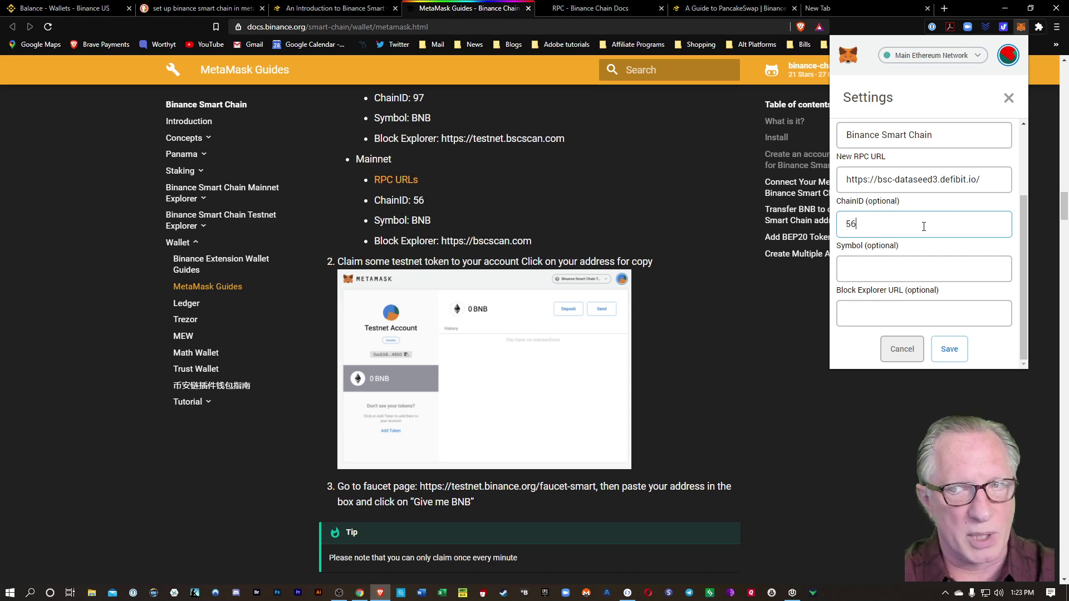
click(887, 271)
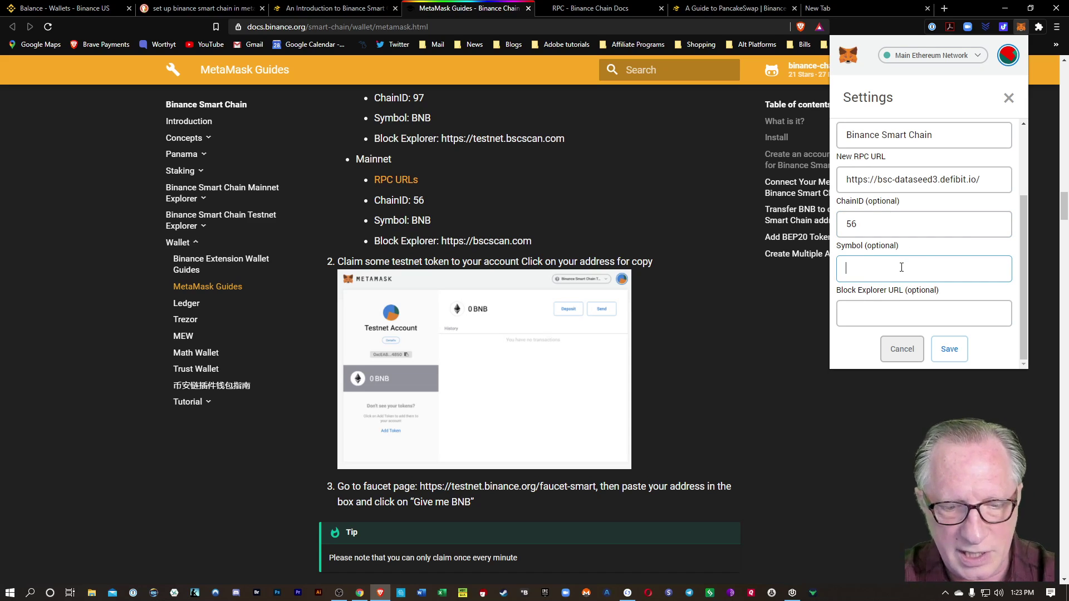
text(BNB)
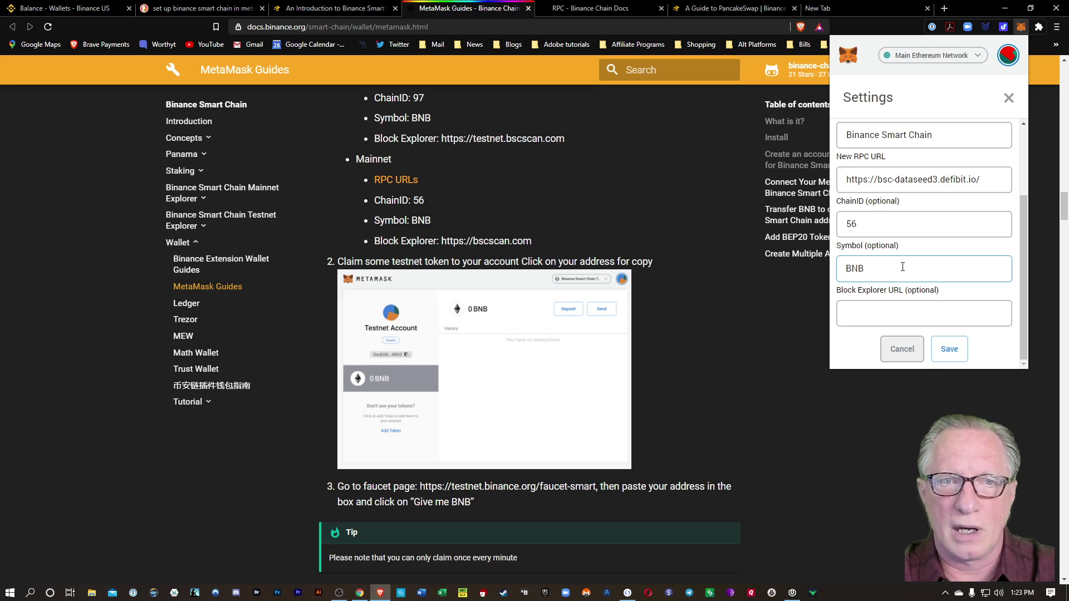
click(880, 317)
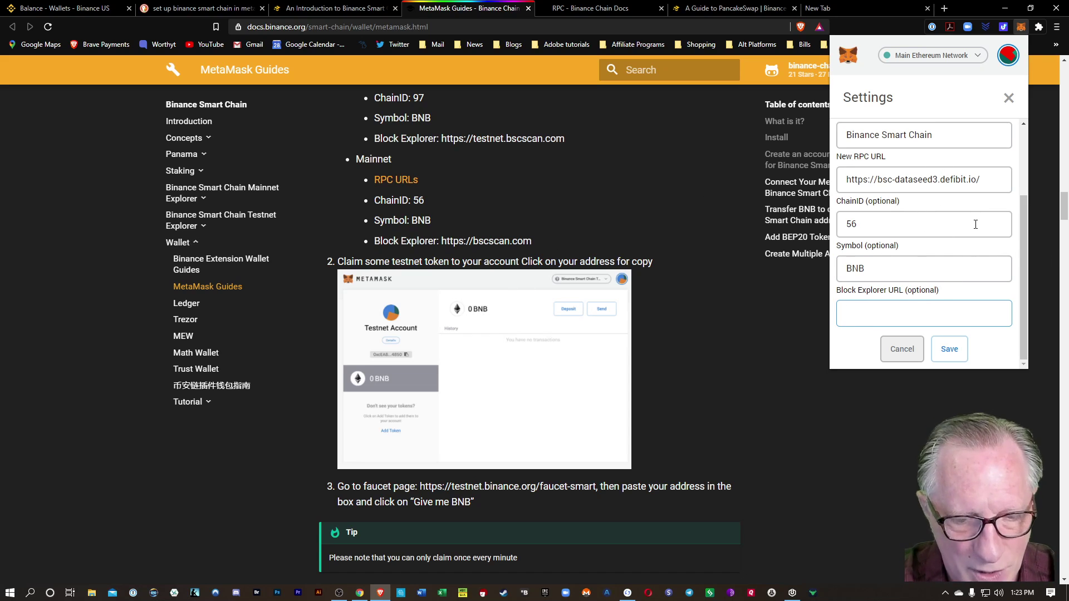
text(https:)
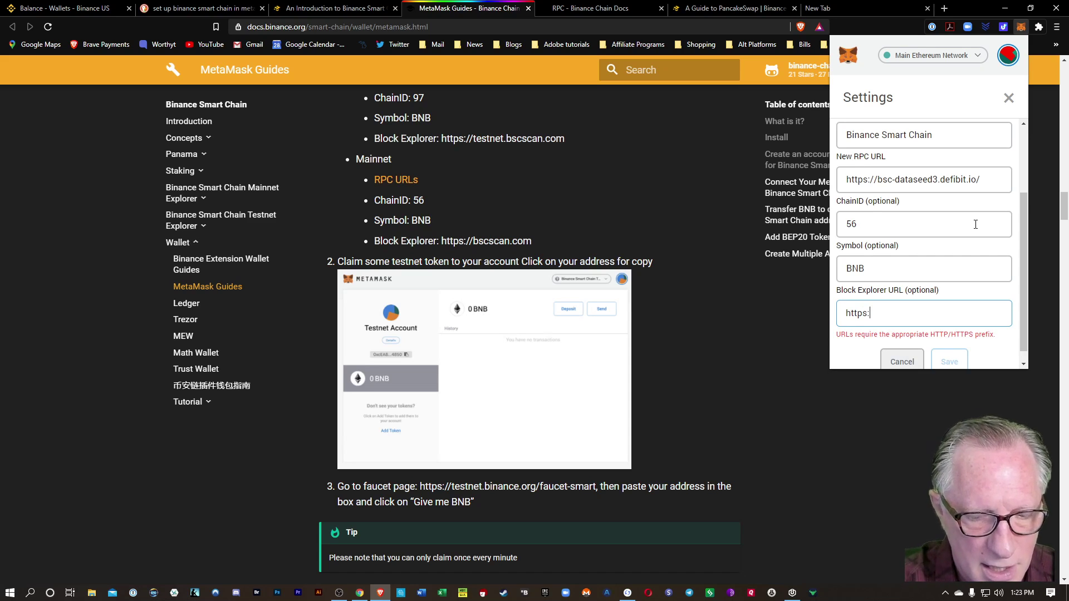
text(//)
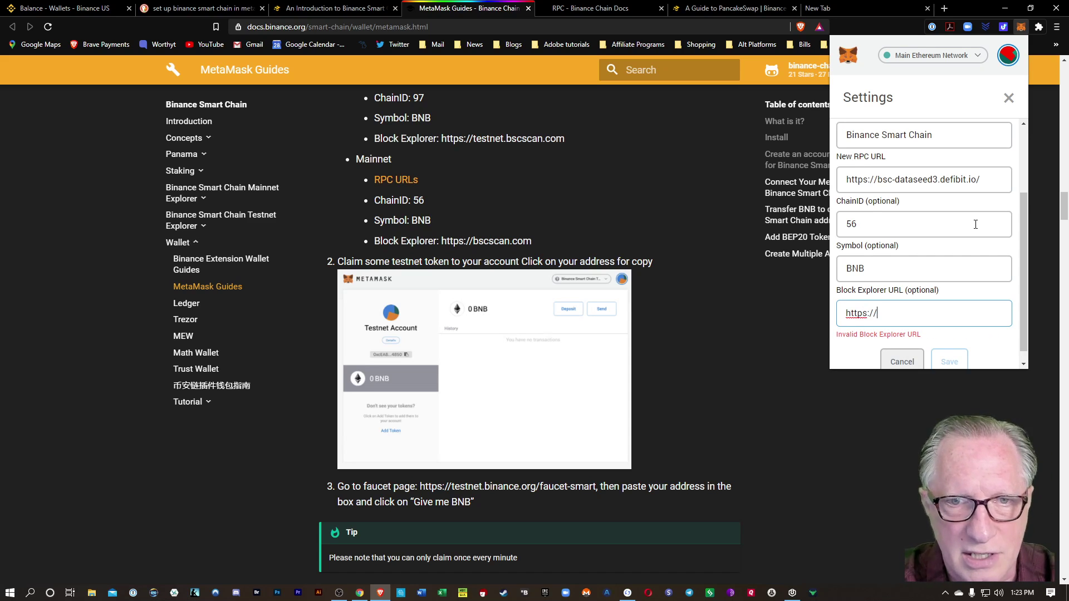
text(bsc)
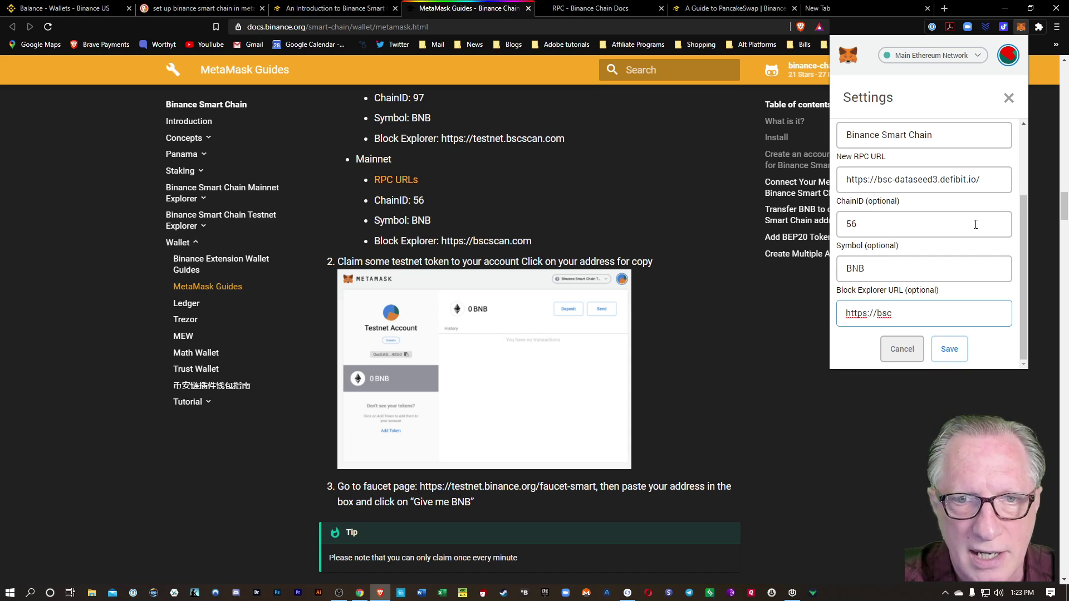
text(scan.com)
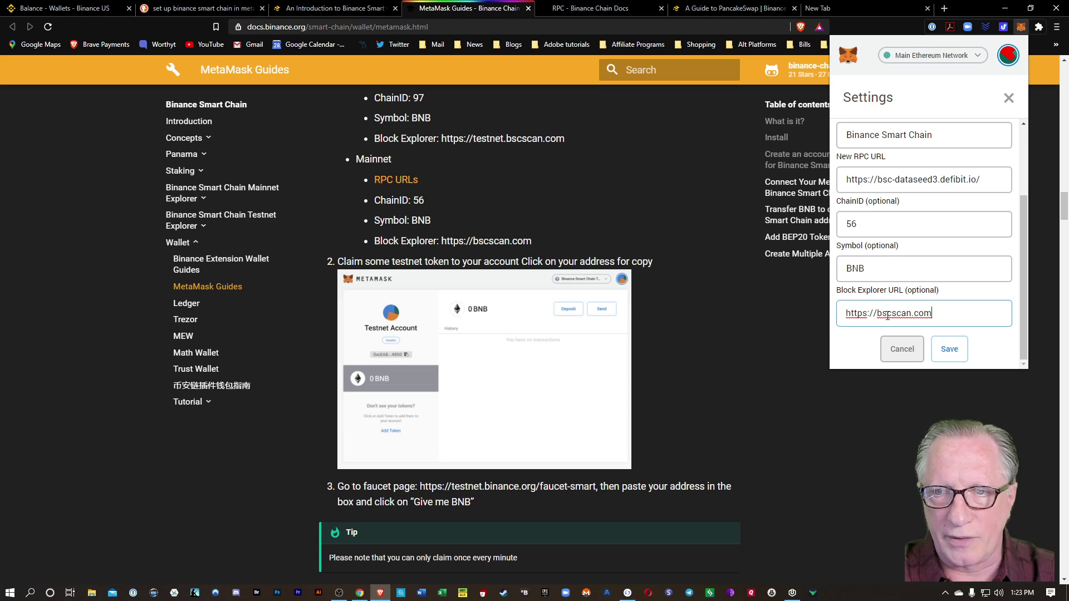
click(962, 349)
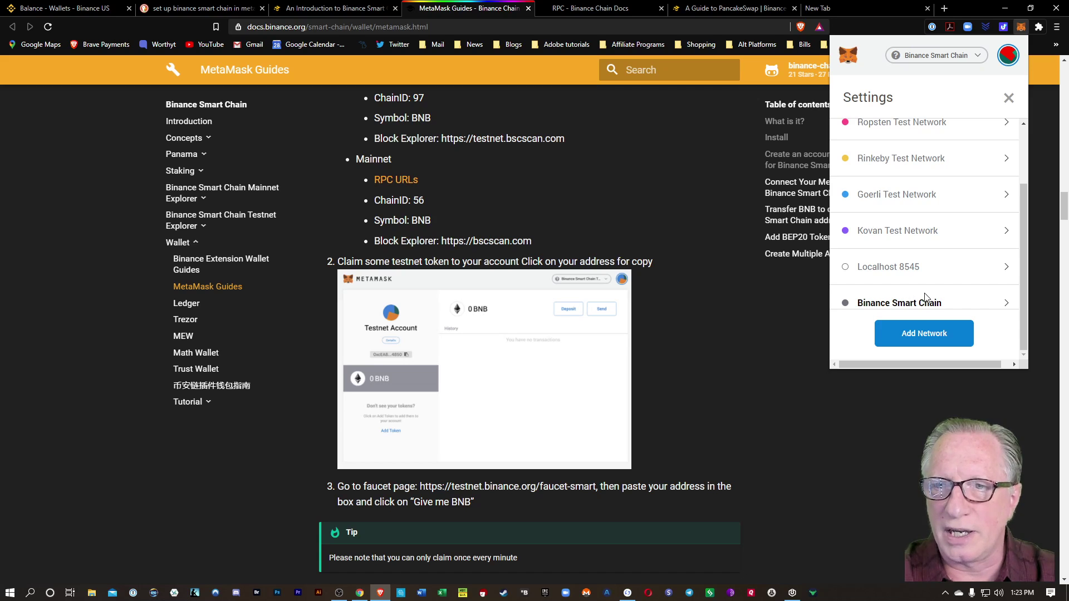
Leave Settings, review the BNB, Cake and Cake LP balances, and copy Account 1's address.
scroll(924, 298, down, 1)
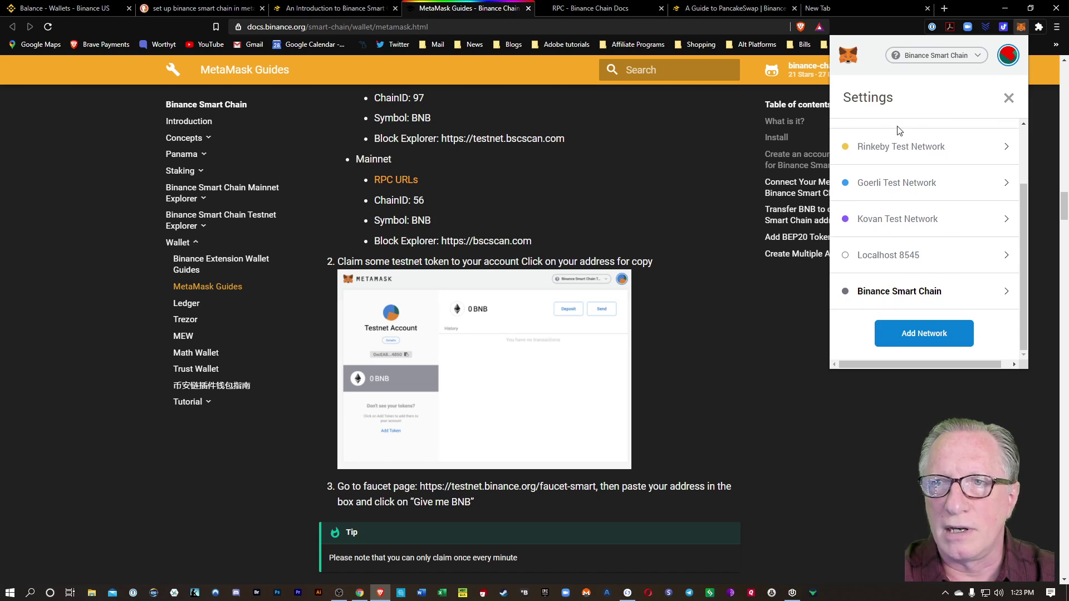
click(1008, 101)
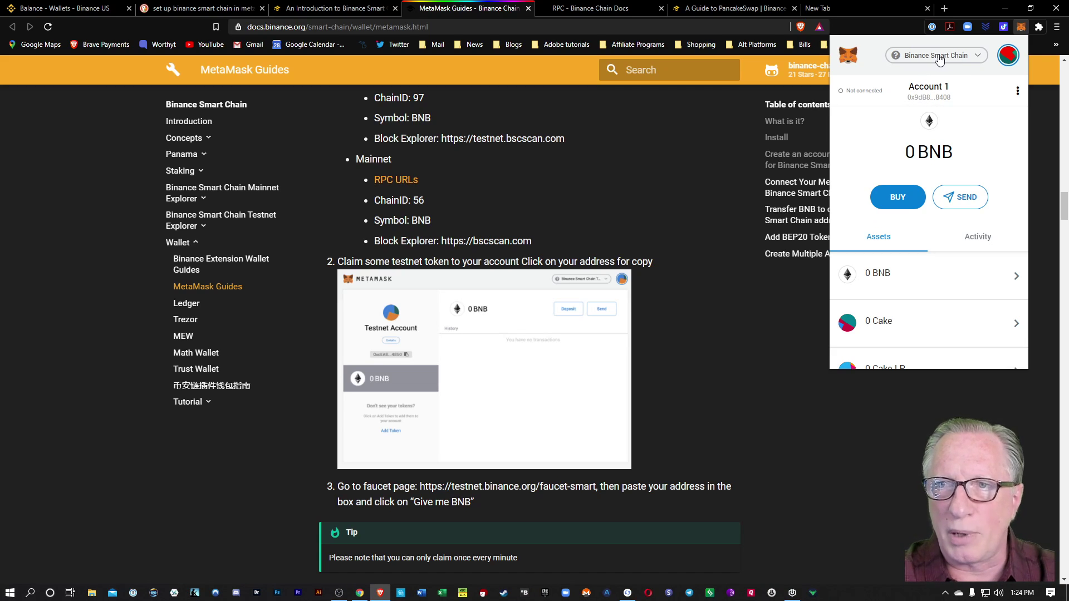
scroll(885, 163, down, 2)
scroll(886, 163, down, 2)
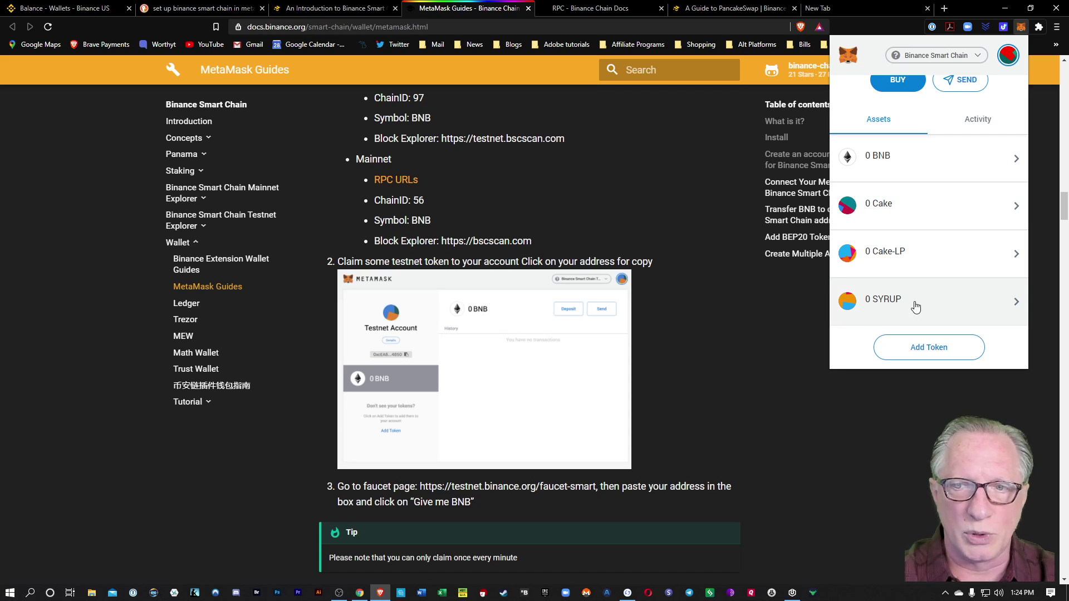
scroll(921, 301, up, 3)
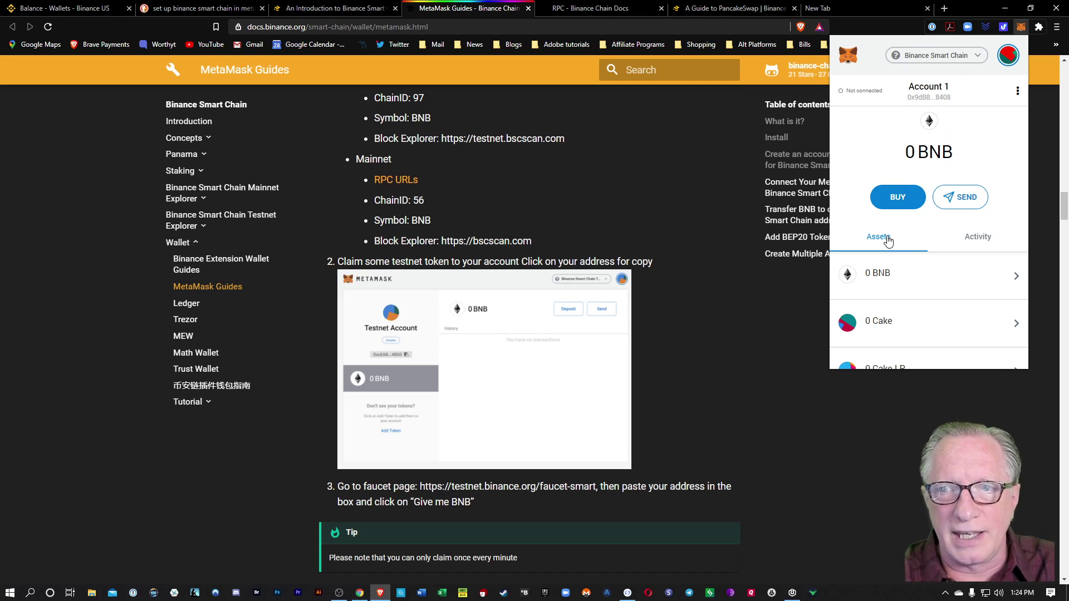
scroll(913, 256, down, 1)
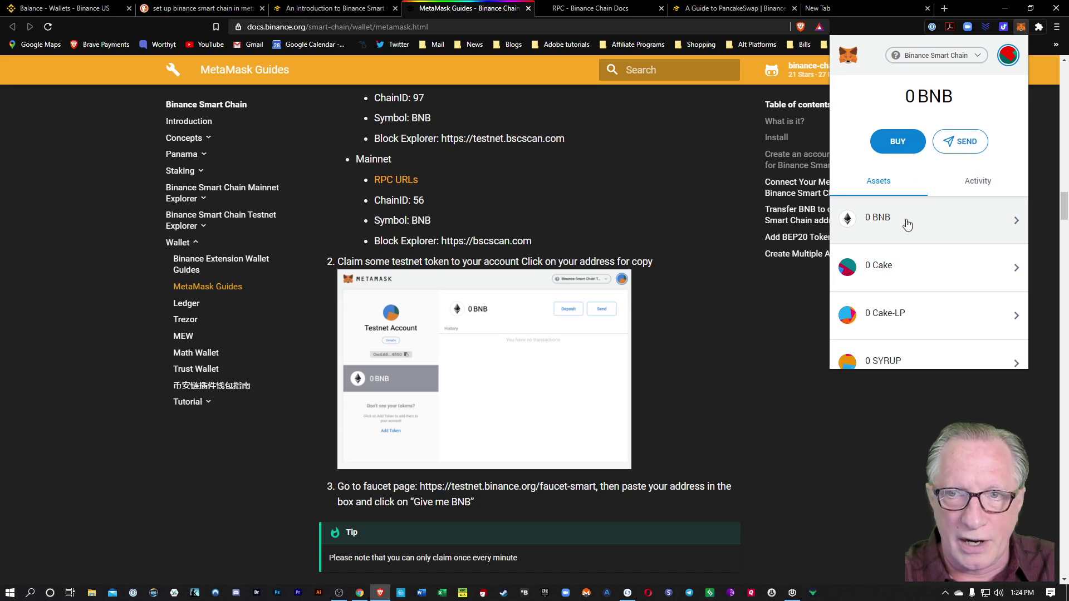
scroll(916, 222, up, 1)
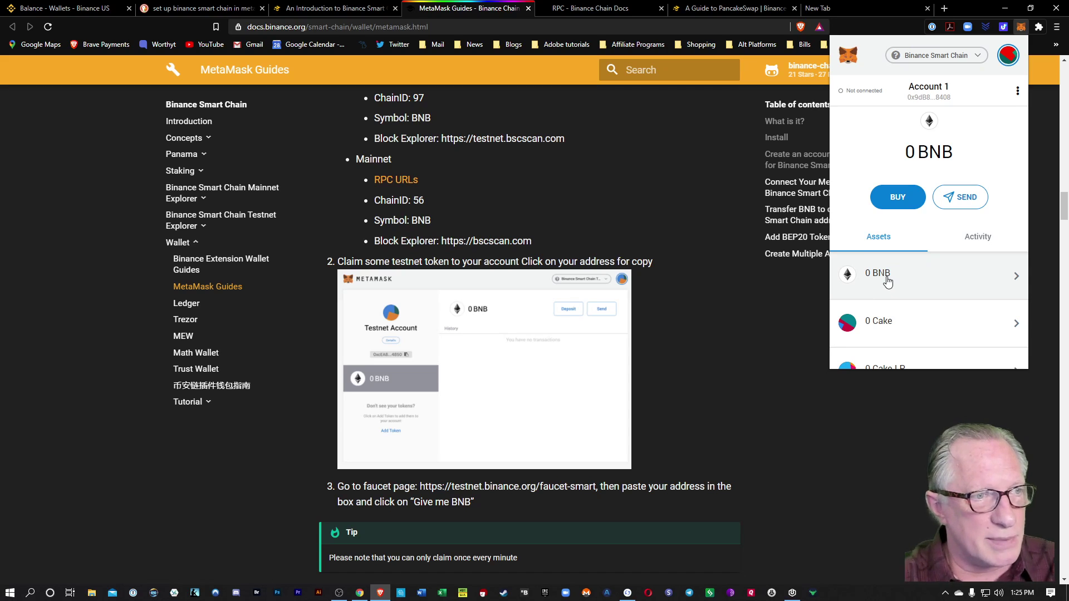
click(933, 97)
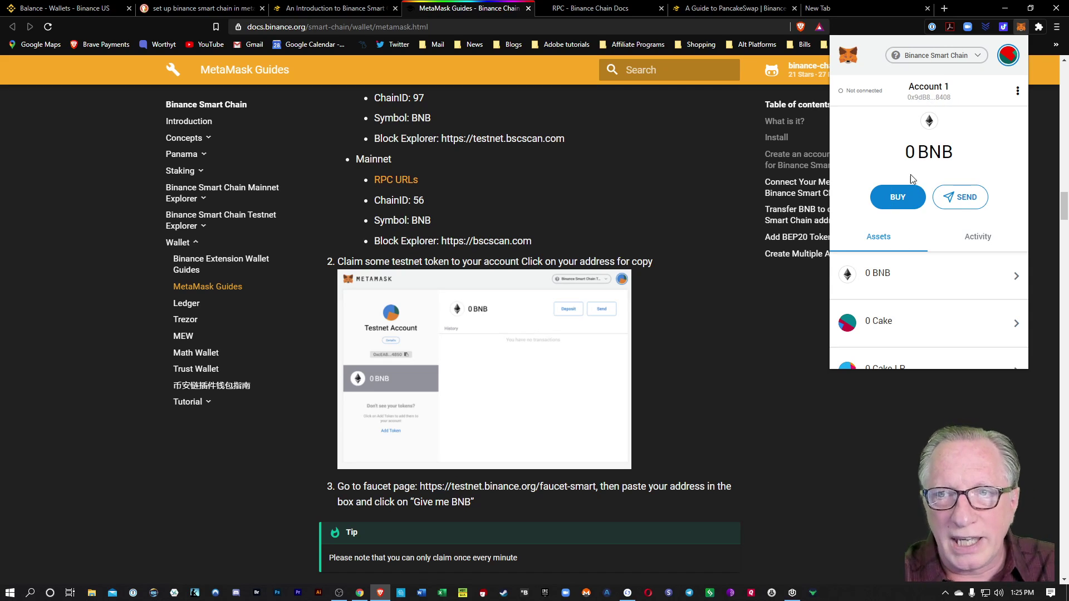
On the Binance.US balances page, open the BNB withdrawal showing 5.08117560 BNB available.
click(70, 10)
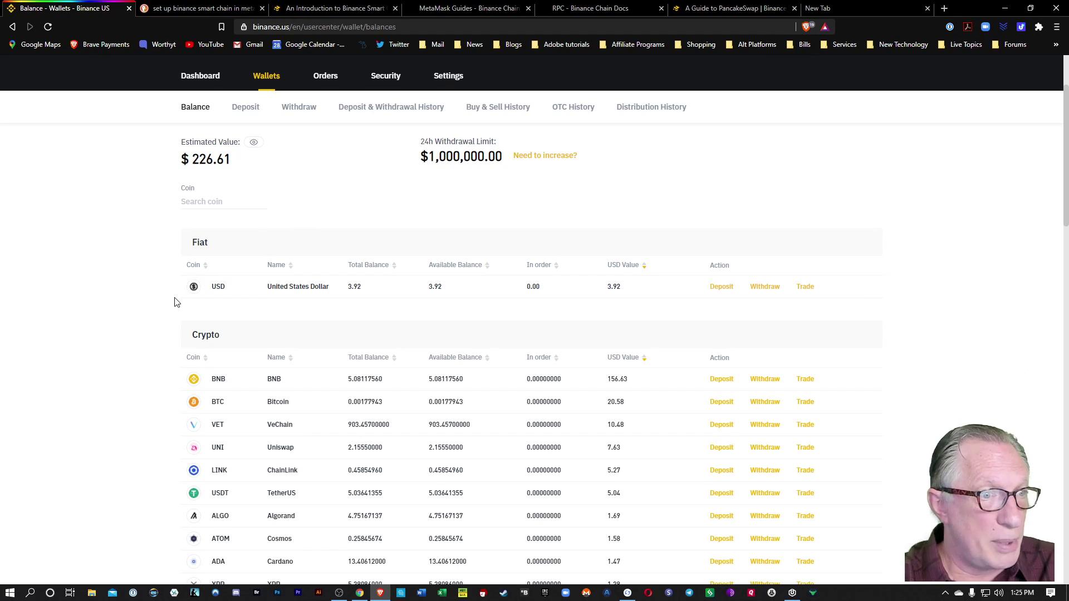
scroll(150, 298, down, 1)
scroll(131, 304, up, 2)
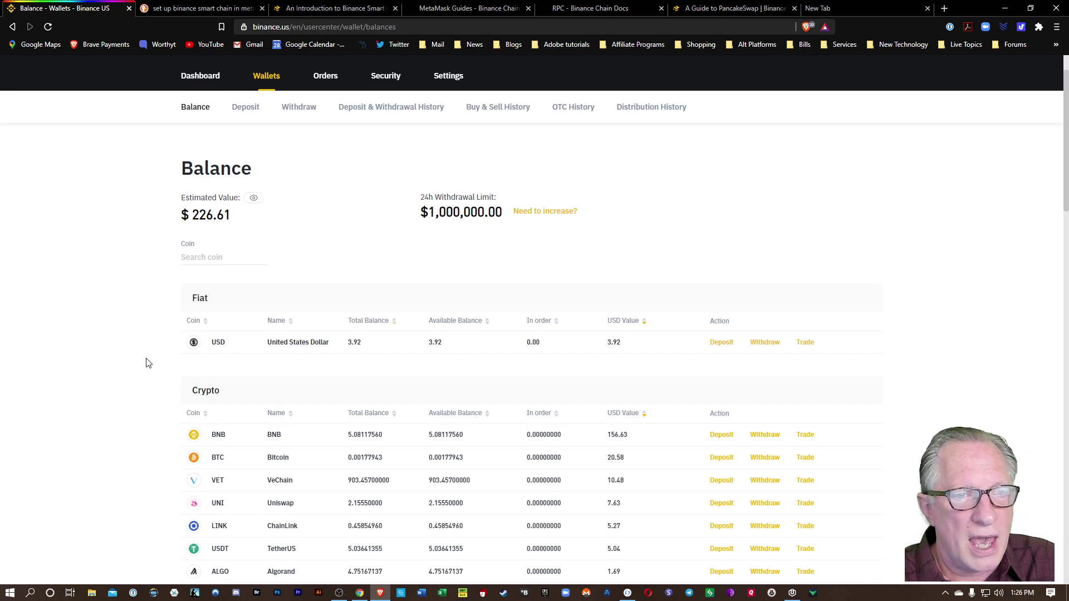
scroll(148, 363, down, 1)
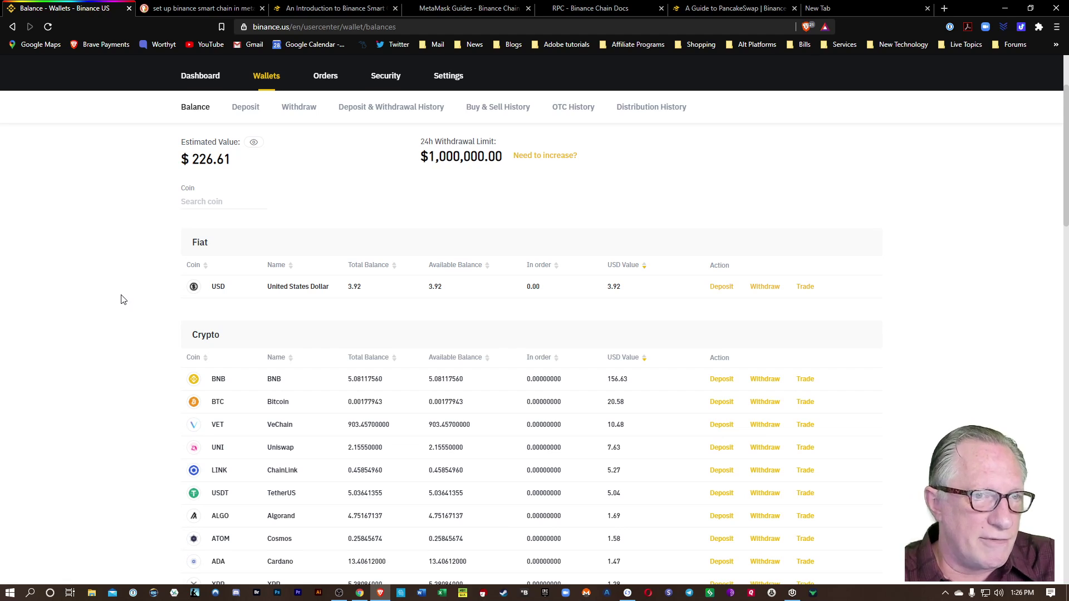
scroll(122, 298, down, 1)
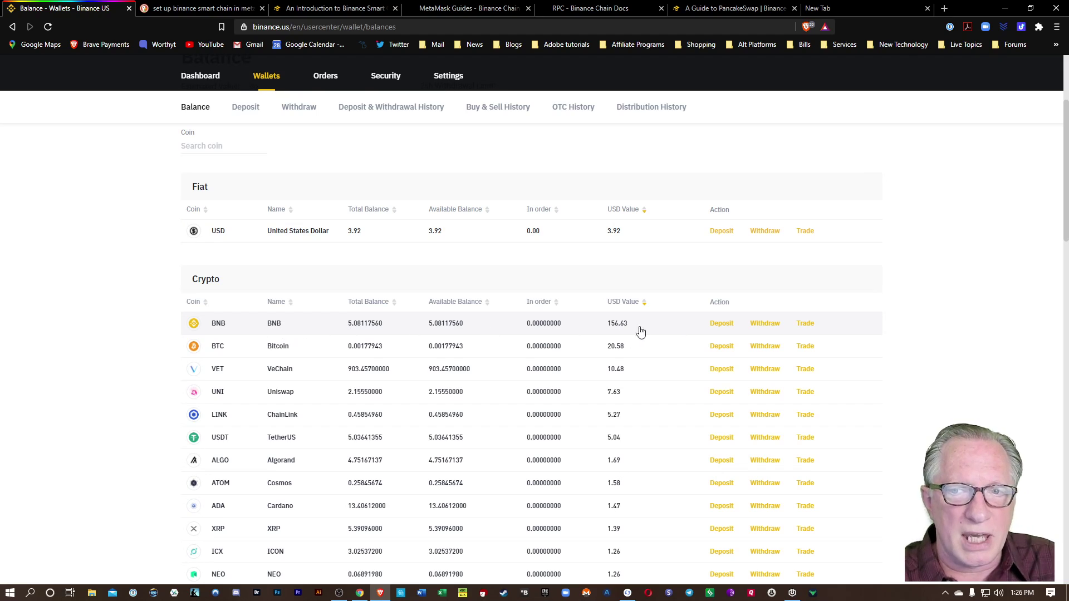
mouse_move(806, 325)
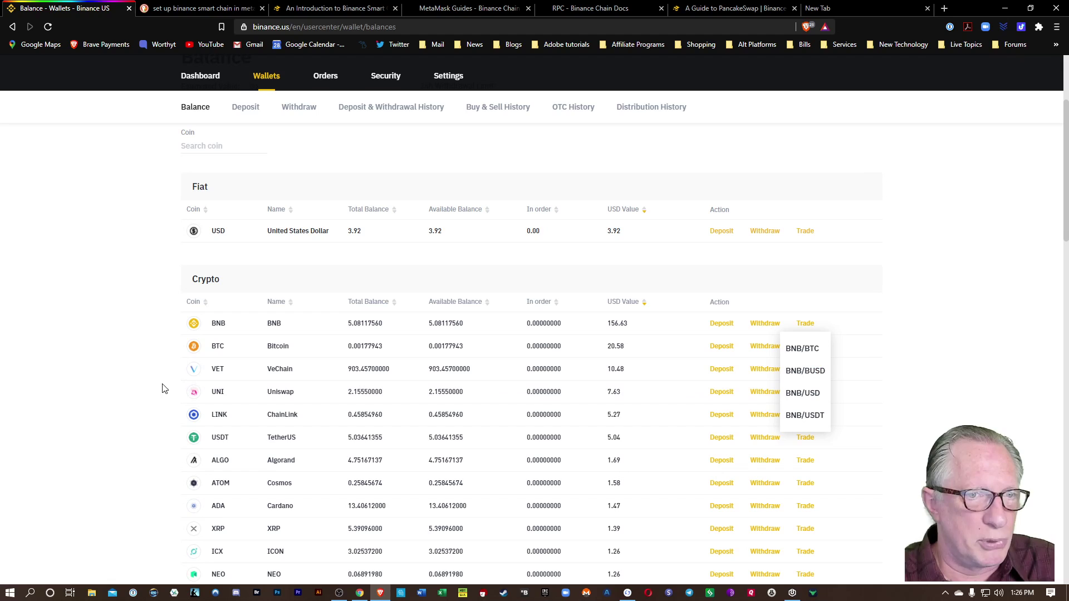
click(113, 359)
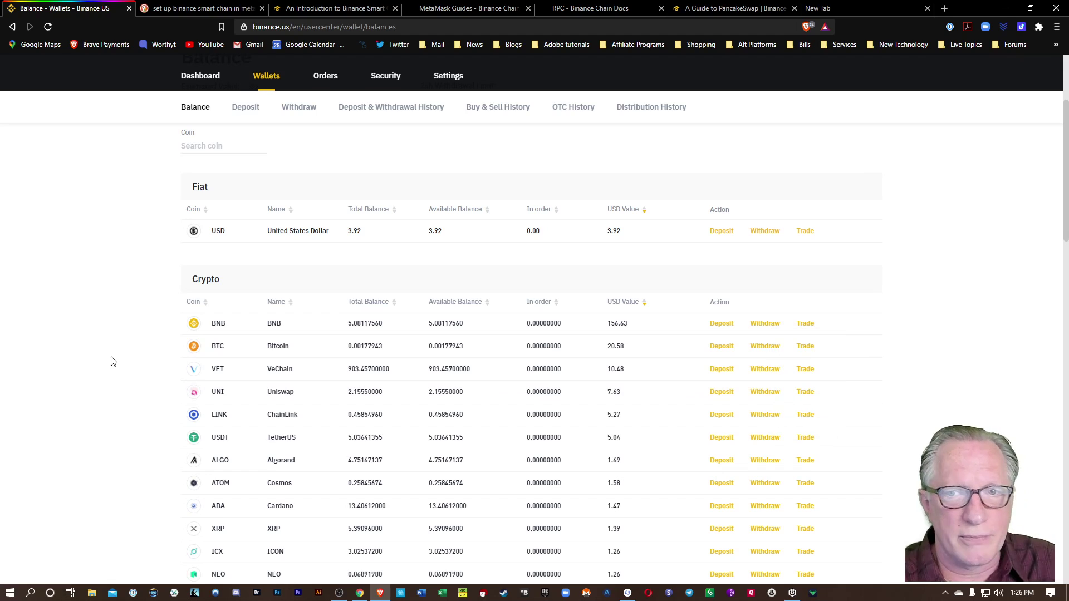
click(765, 324)
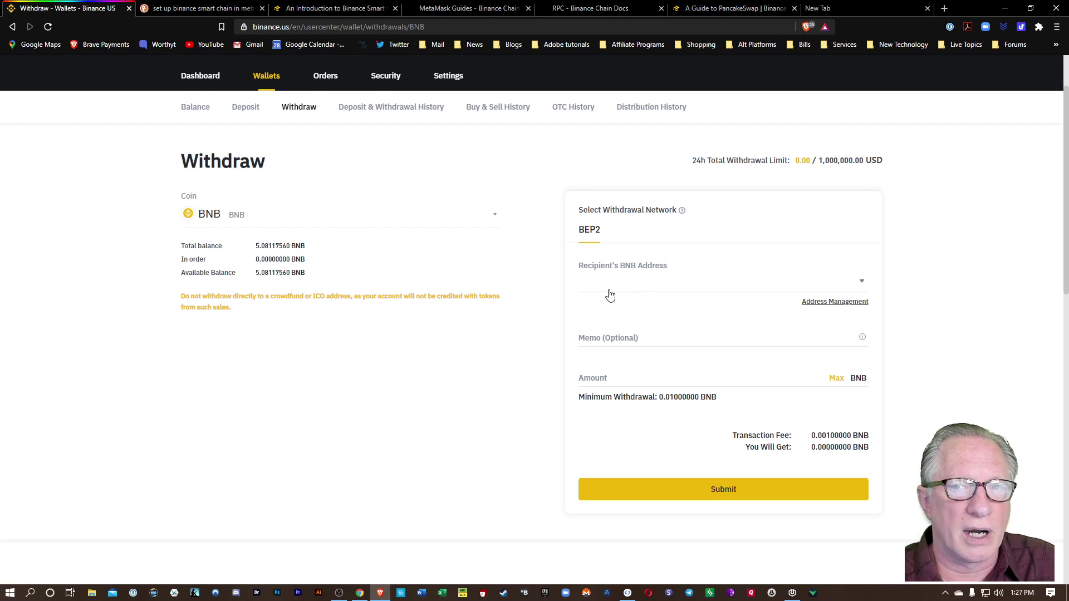
Paste the copied wallet address as BNB recipient, which Binance.US rejects as invalid BEP2 format.
click(590, 292)
right_click(588, 290)
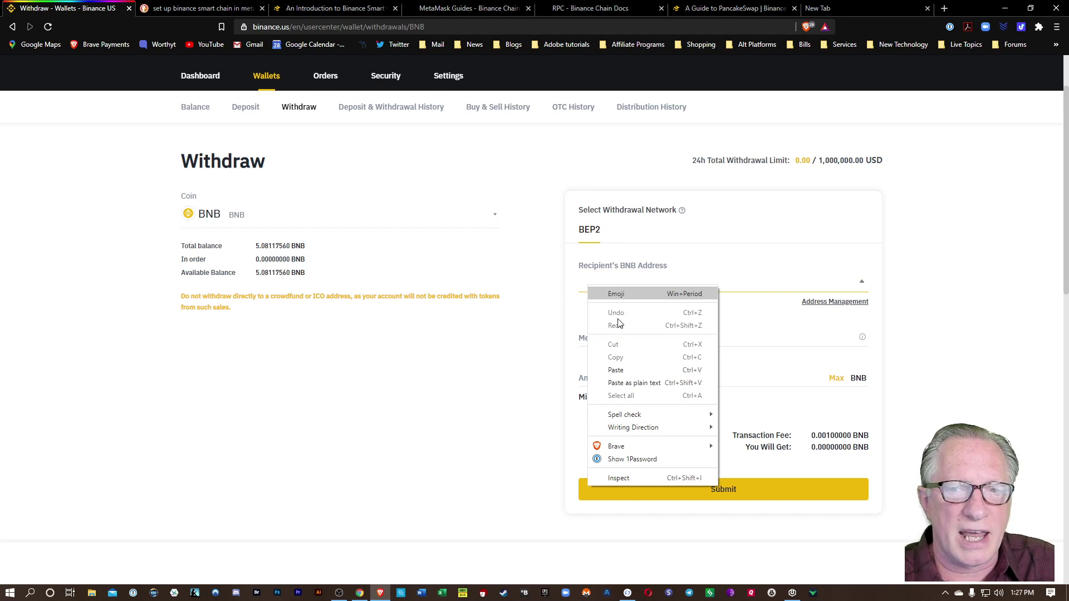
click(618, 370)
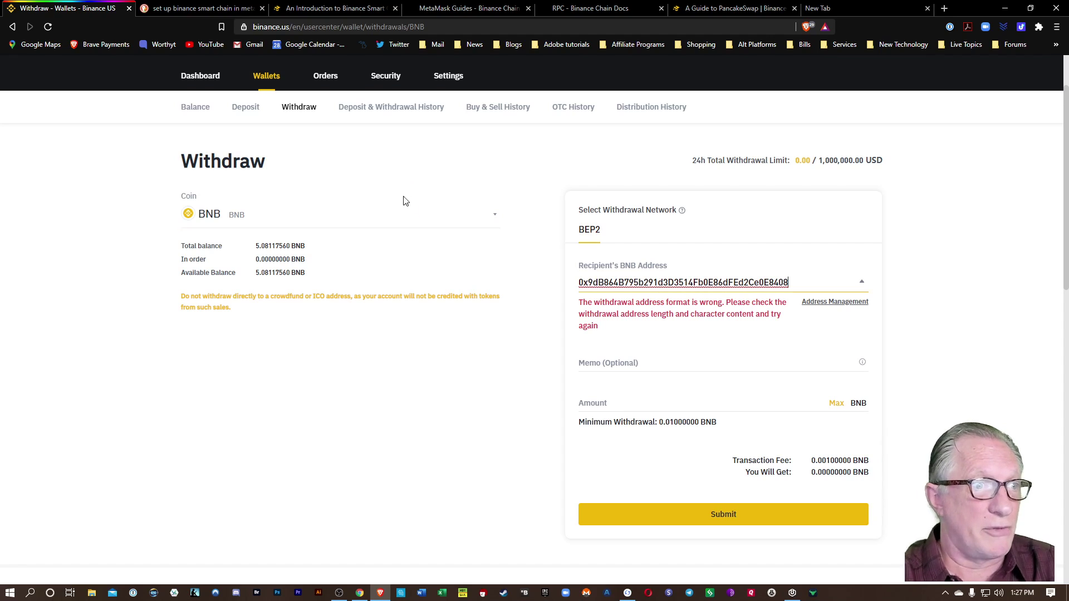
click(148, 269)
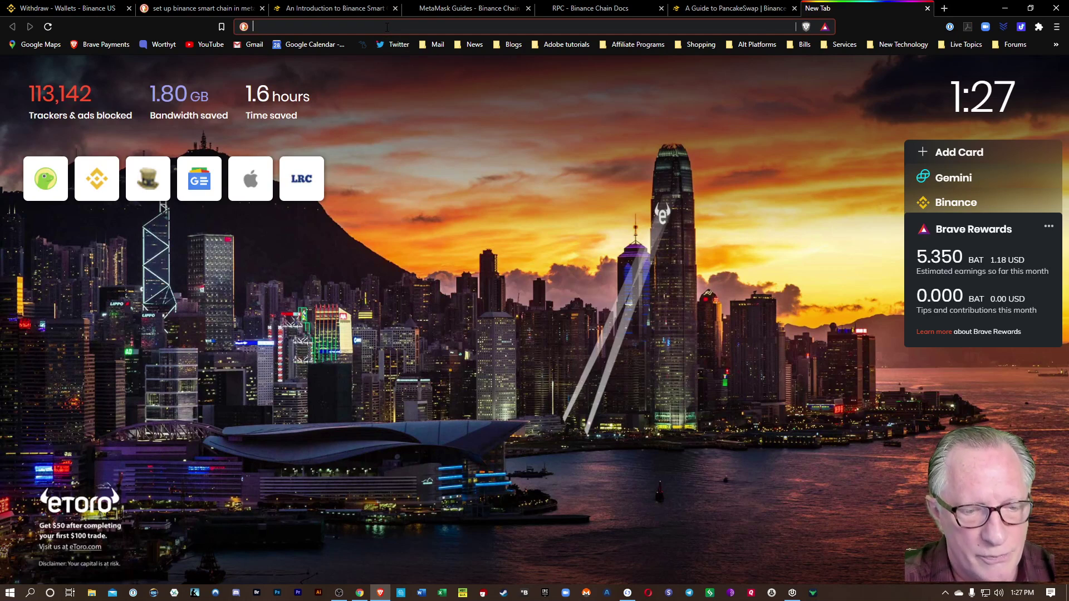
Search 'binance smart chain extention' and open the Binance Chain Wallet Chrome Web Store result.
text(binance)
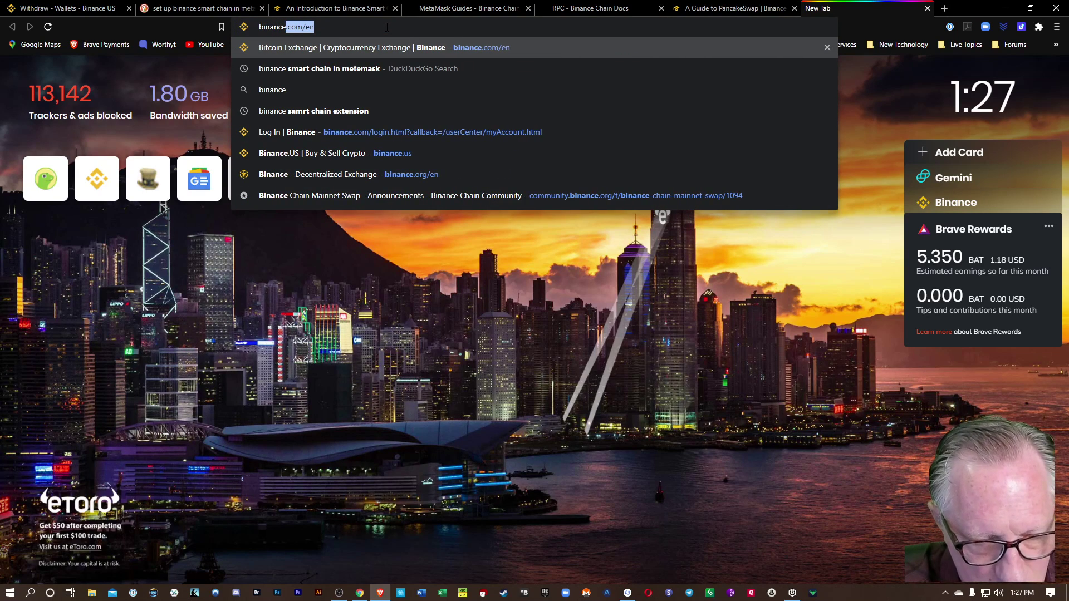
text(smartchai)
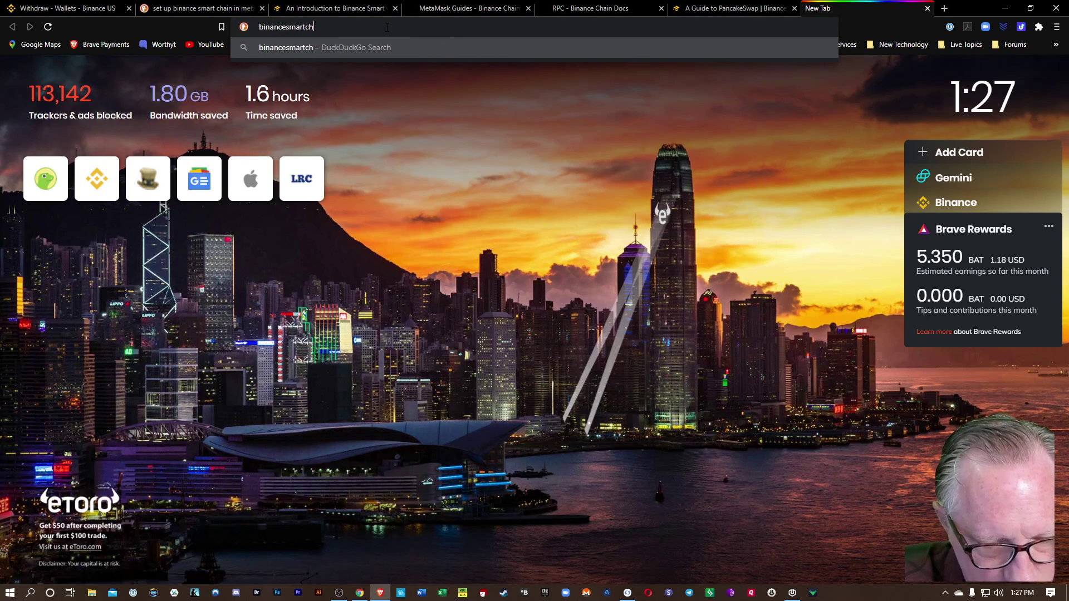
key(BackSpace)
key(BackSpace)
key(BackSpace)
key(BackSpace)
key(BackSpace)
key(BackSpace)
key(BackSpace)
key(BackSpace)
key(BackSpace)
text(smart chain e)
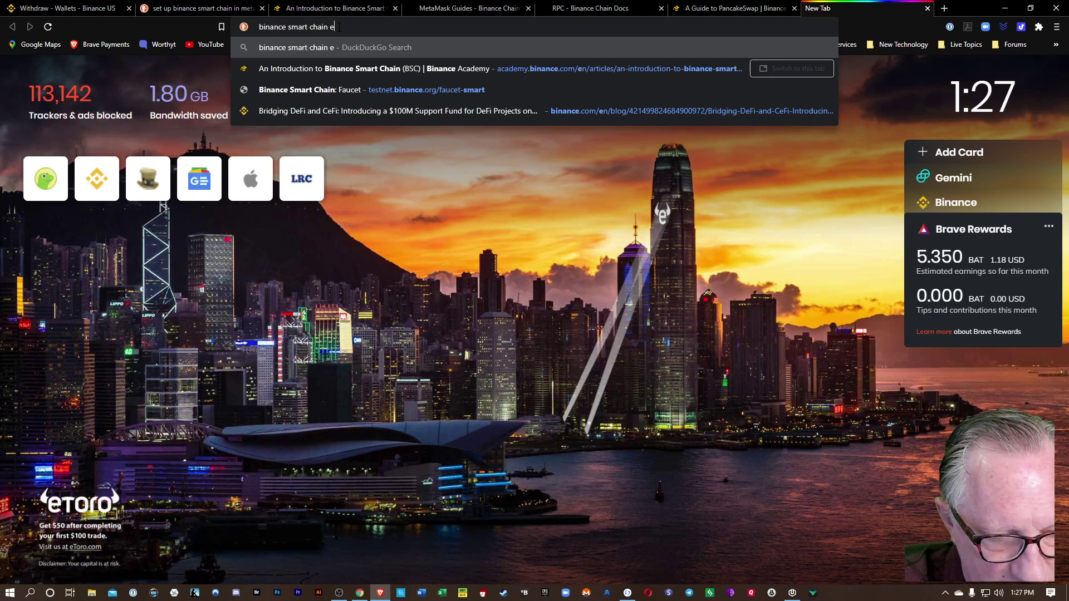
text(xtention)
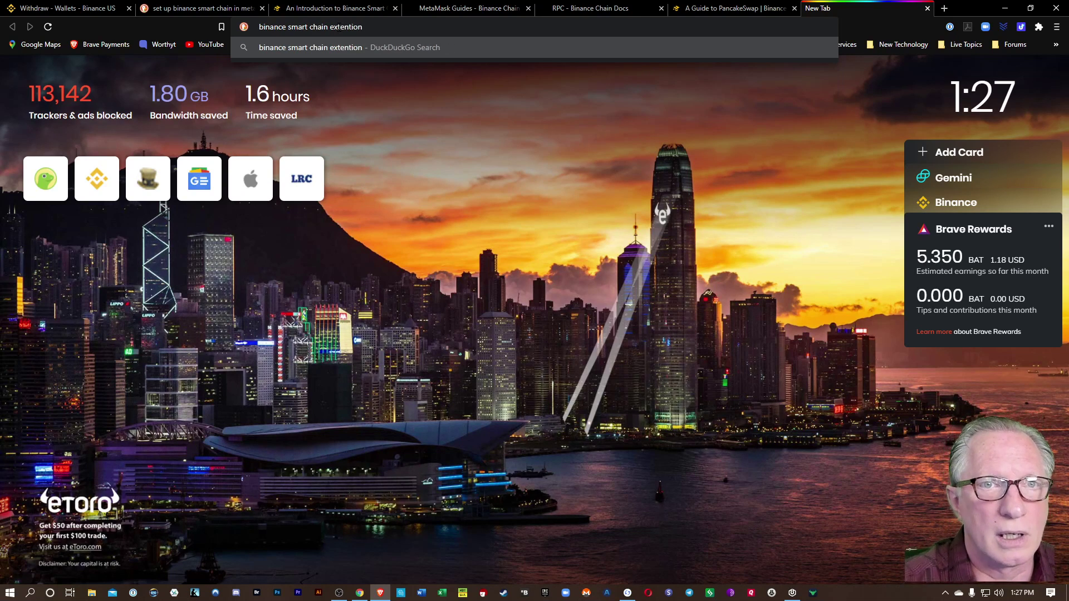
key(Return)
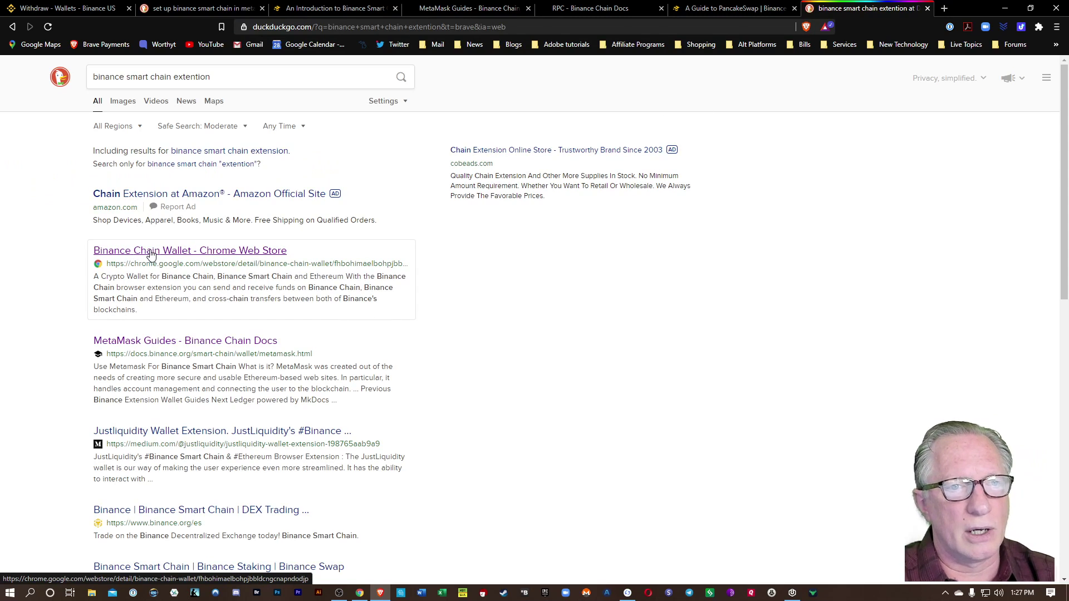
click(147, 251)
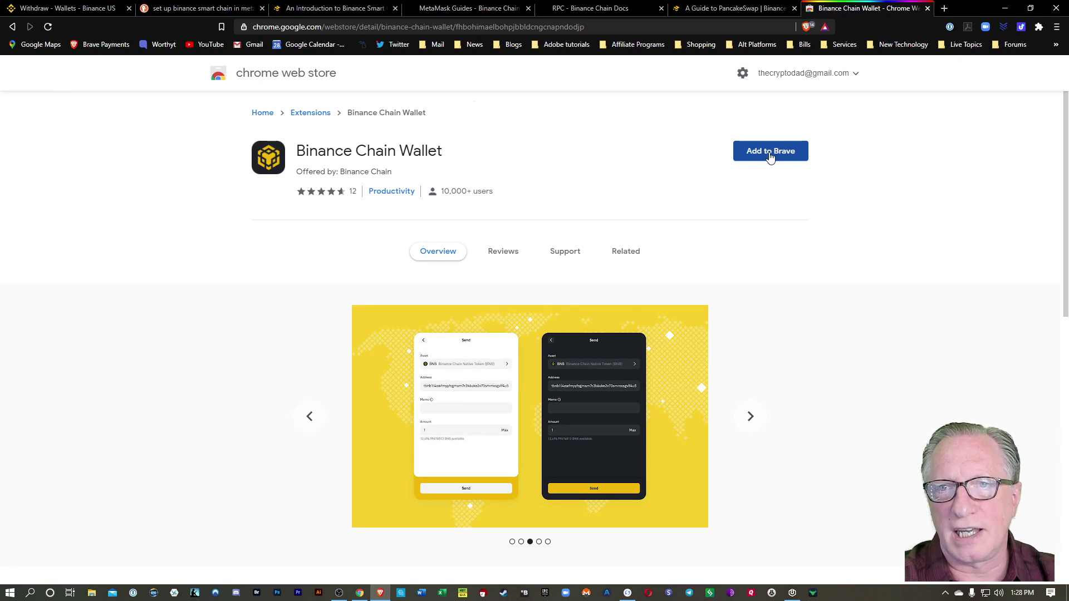
Add Binance Chain Wallet to Brave, dismiss the notice, and open its welcome screen.
click(770, 154)
click(554, 161)
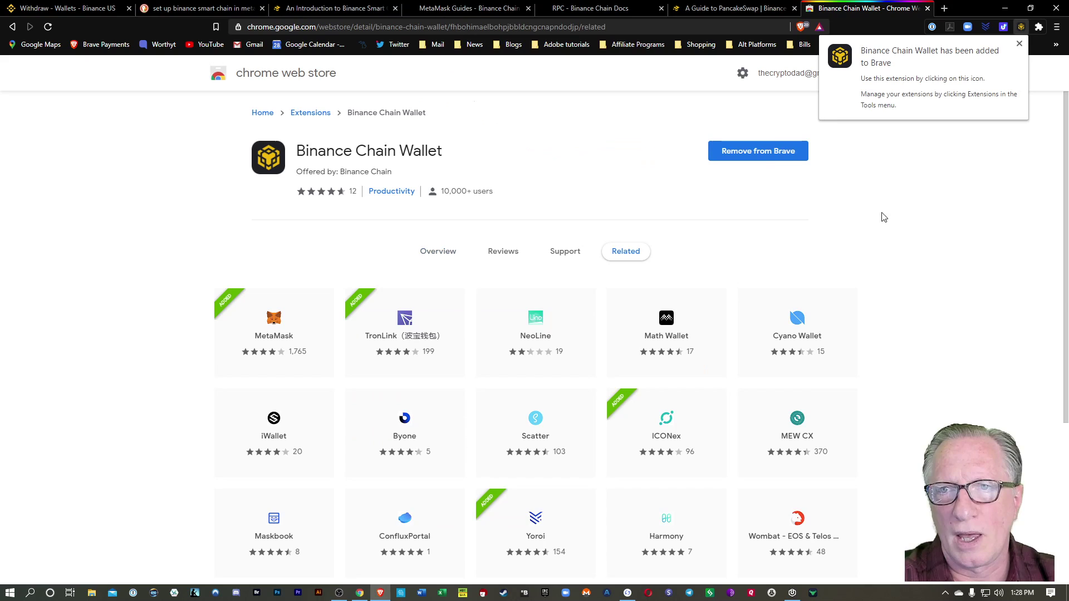
click(1019, 43)
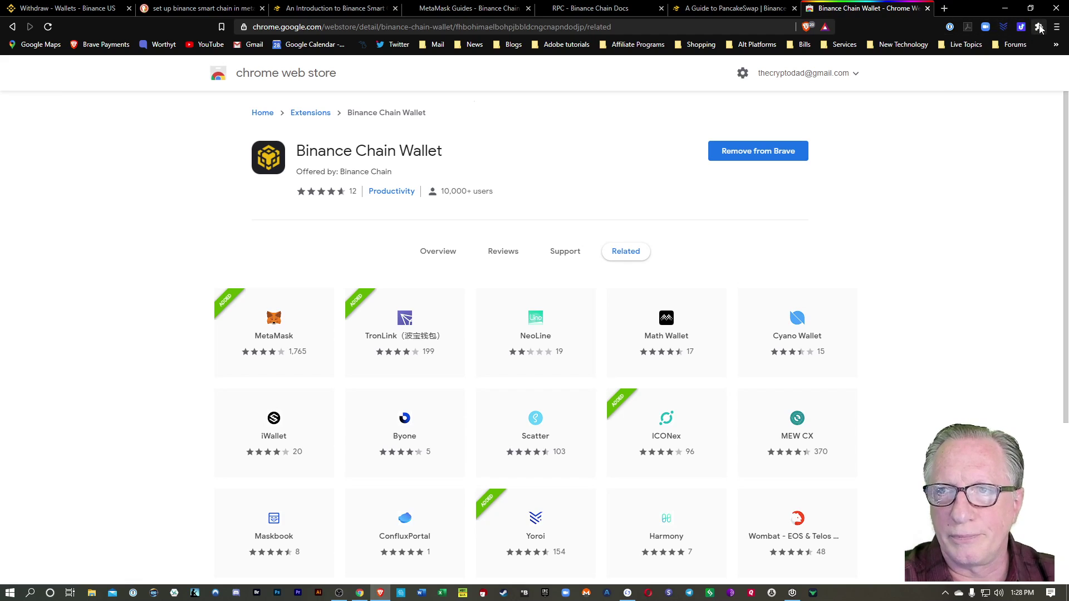
click(1021, 27)
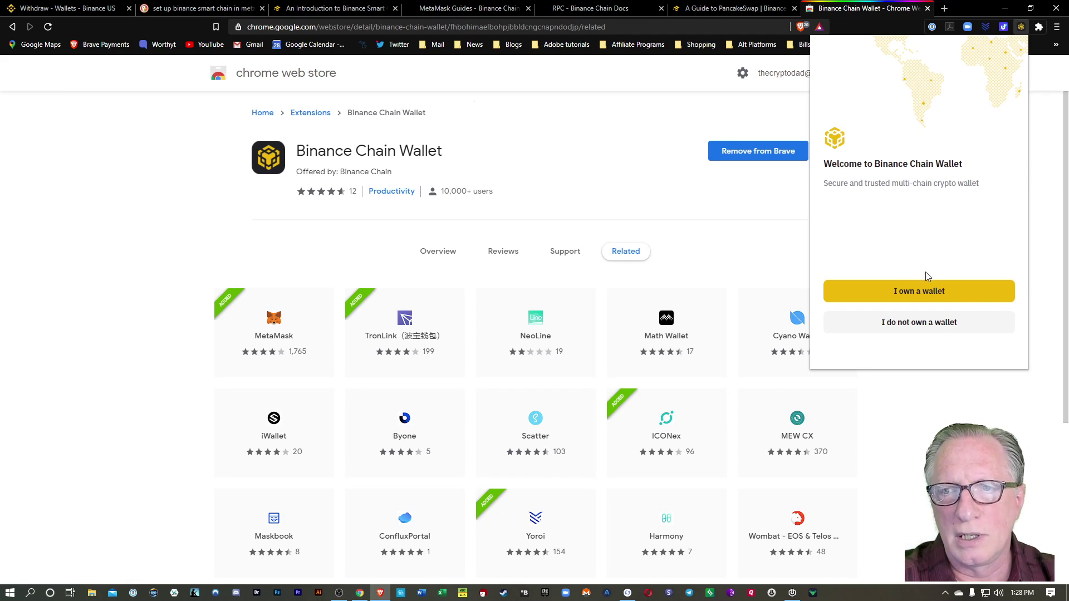
Choose to create a brand-new wallet and set its strong password.
click(913, 328)
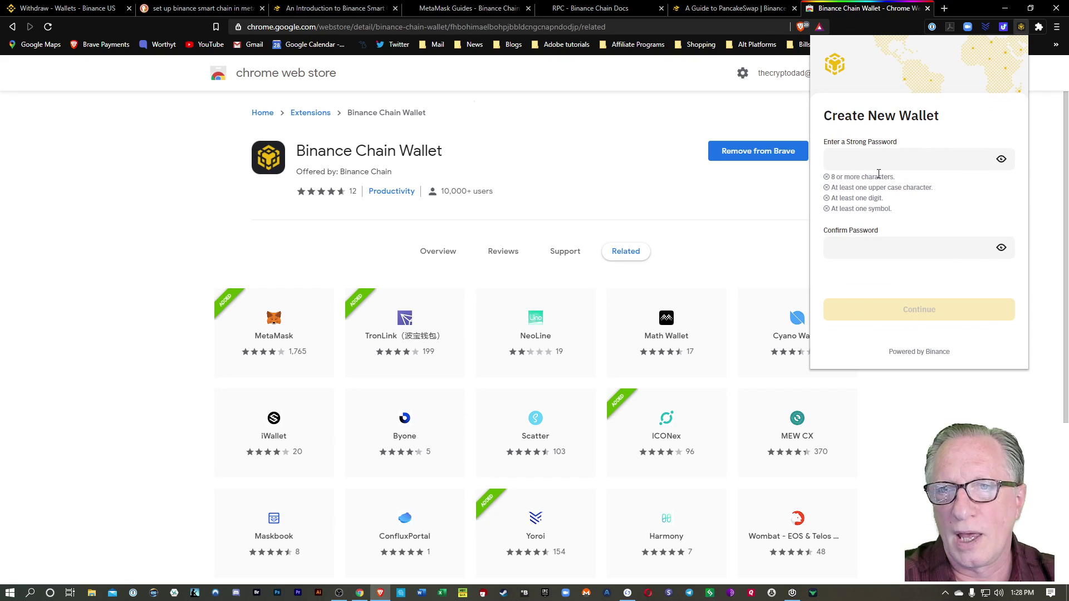
click(862, 162)
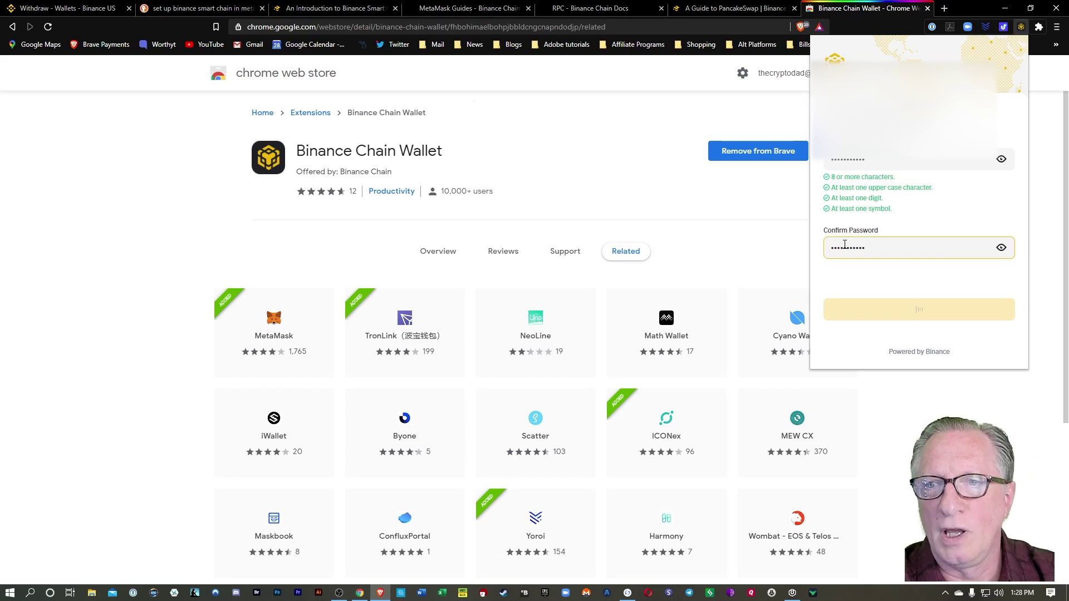
key(Return)
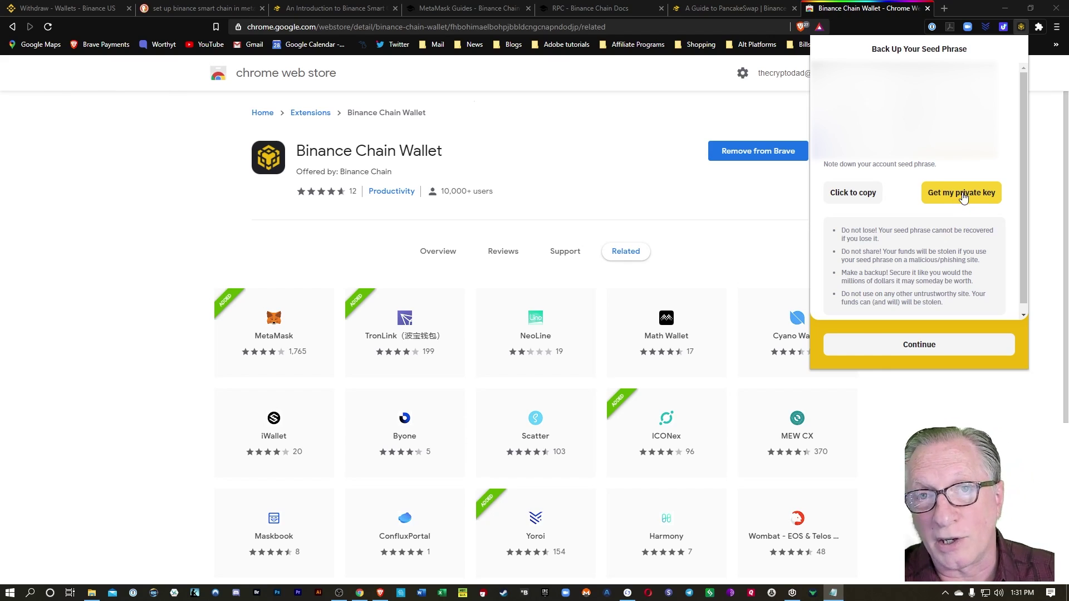
Confirm the backed-up seed phrase by filling in the requested confirmation words.
click(919, 348)
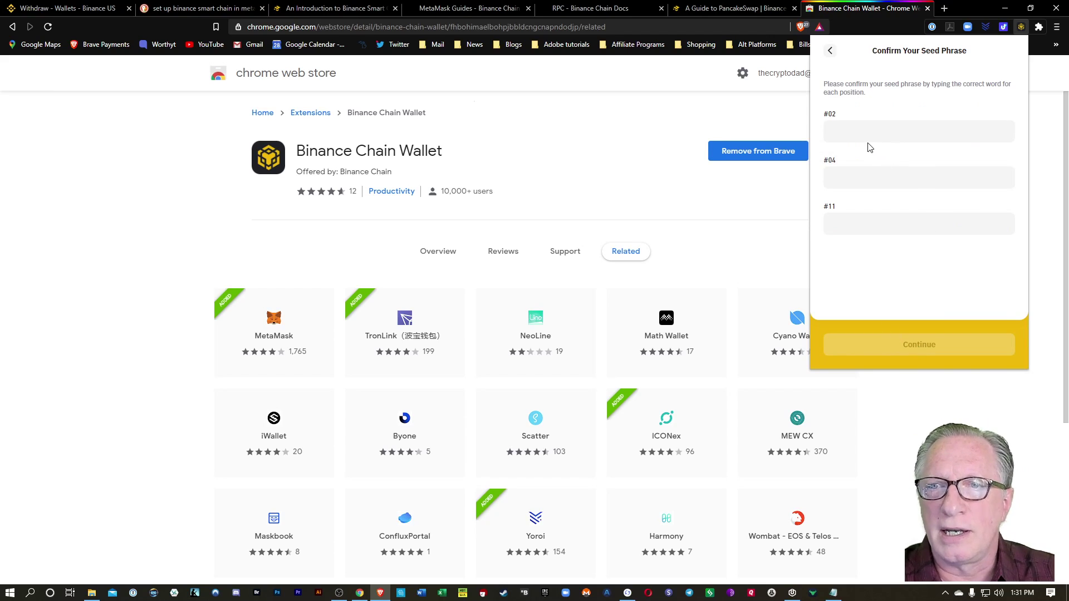
click(865, 136)
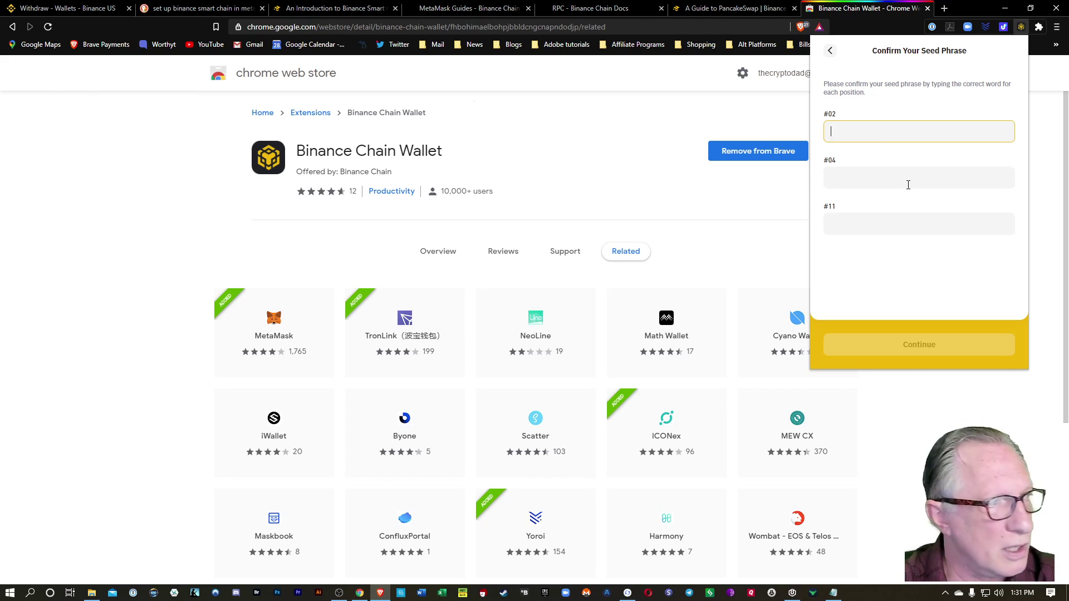
text(average)
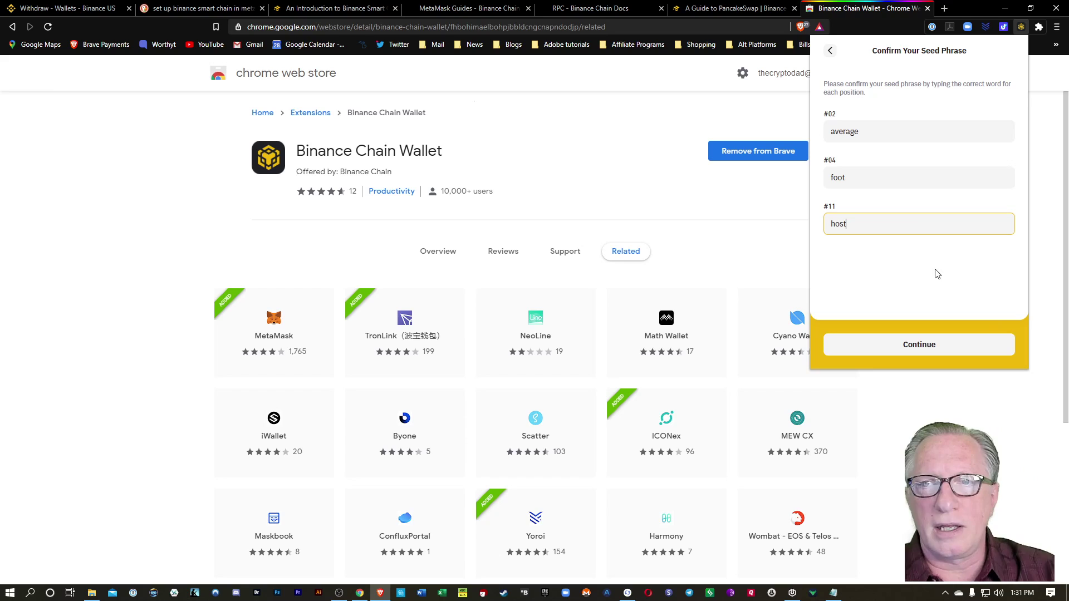
click(929, 347)
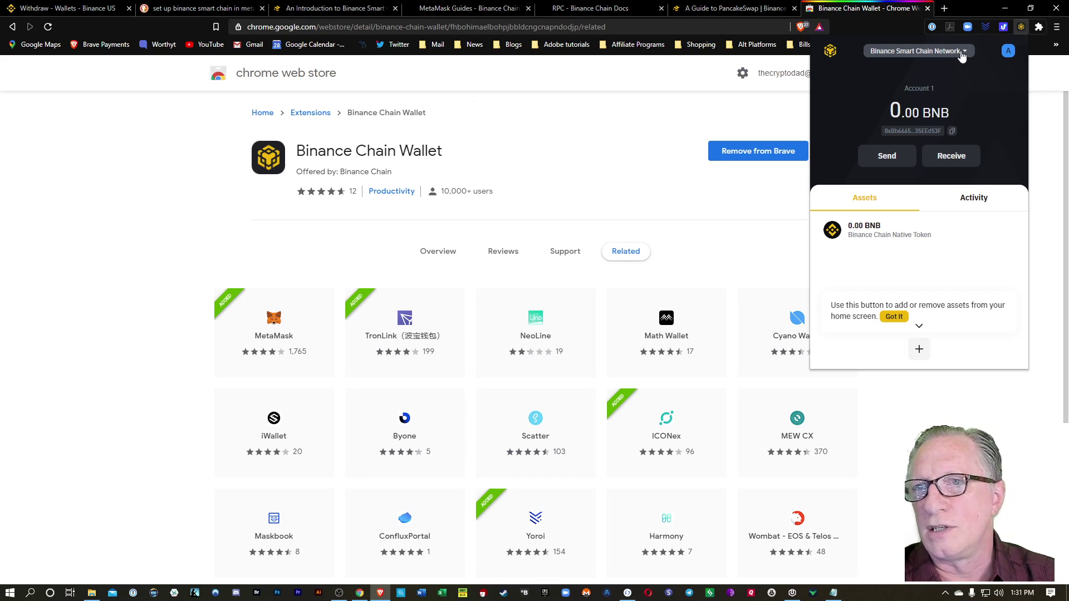
Switch Account 1 to Binance Chain Network and display its receiving address and QR code.
click(965, 52)
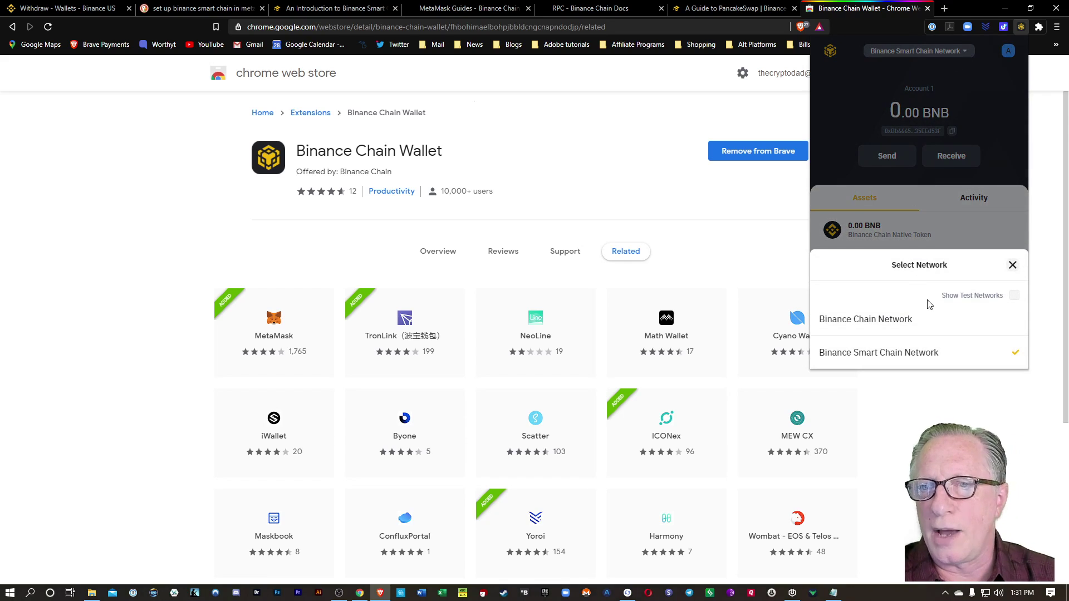
click(893, 319)
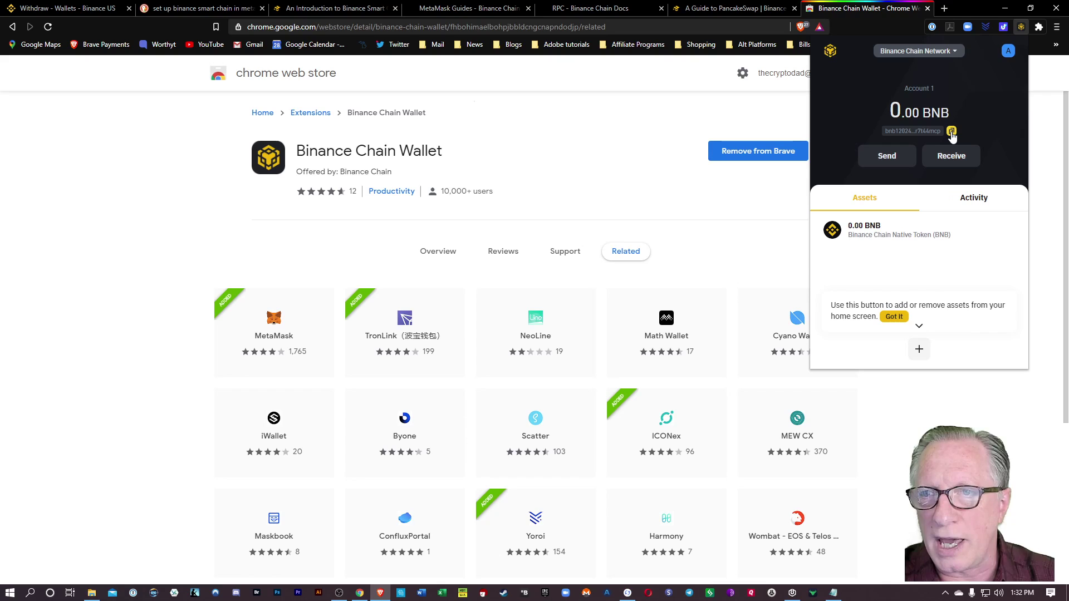
click(949, 160)
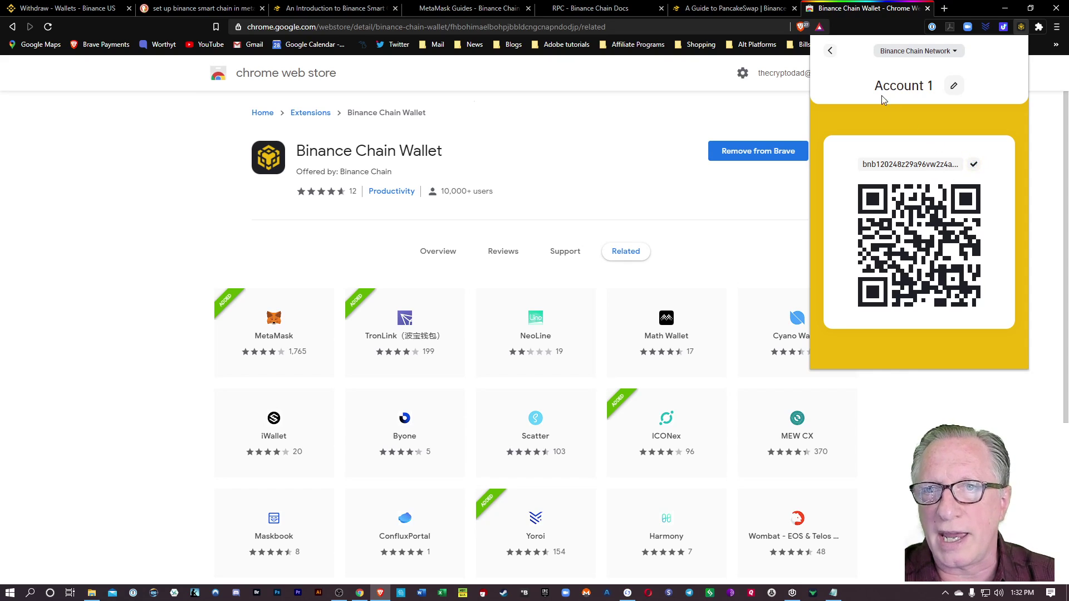
click(829, 51)
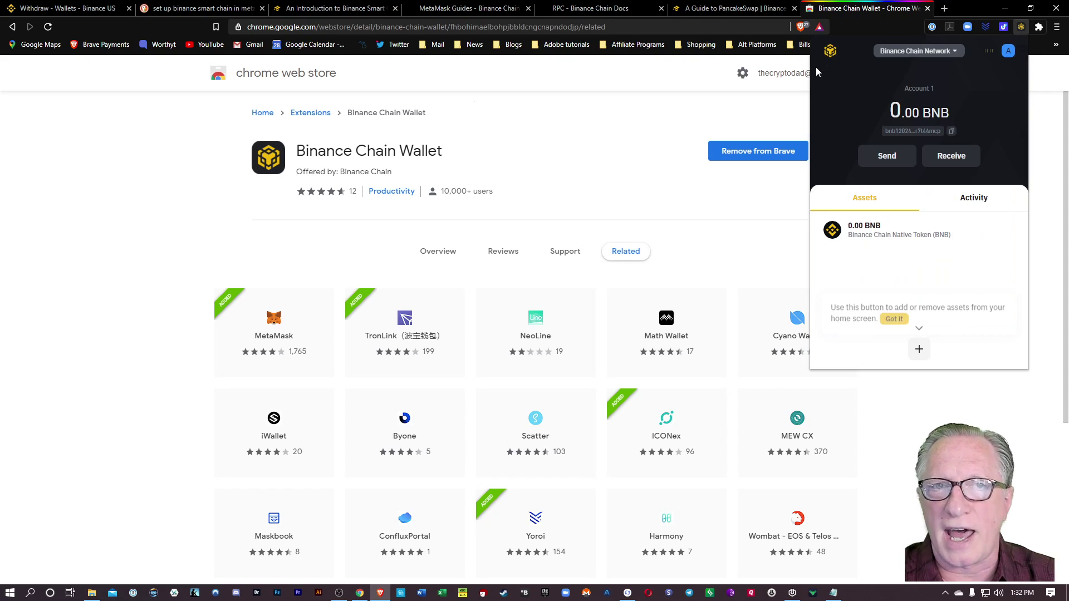
Withdraw the full 5.08117560 BNB on BEP2 to the pasted Binance Chain Wallet address.
click(66, 8)
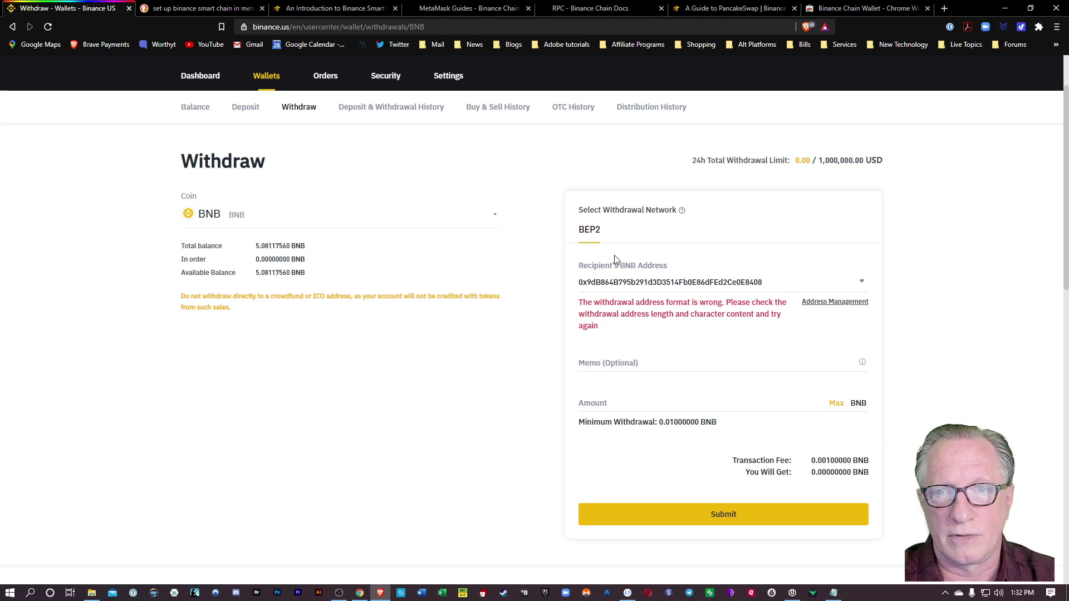
click(771, 284)
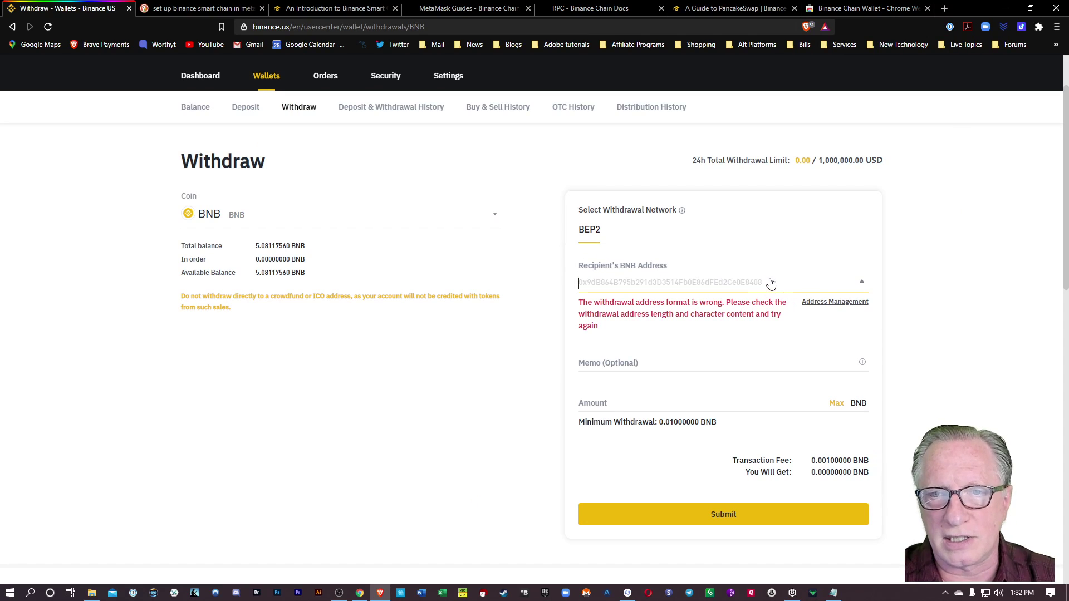
text(bnb120248z29a96vw2z4av2gncvx8arptlr7t44mcp)
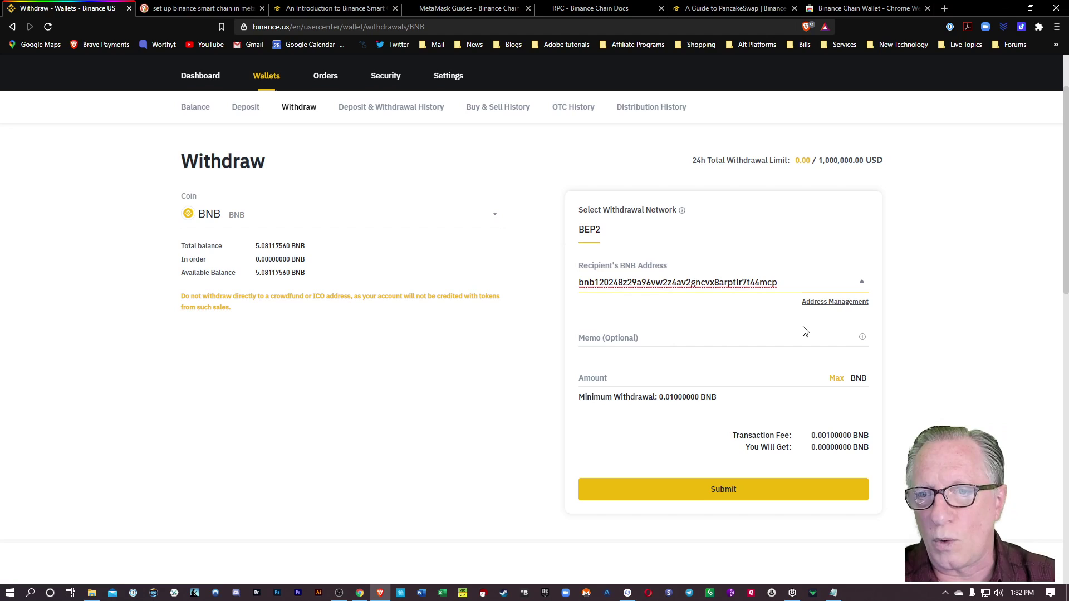
click(835, 379)
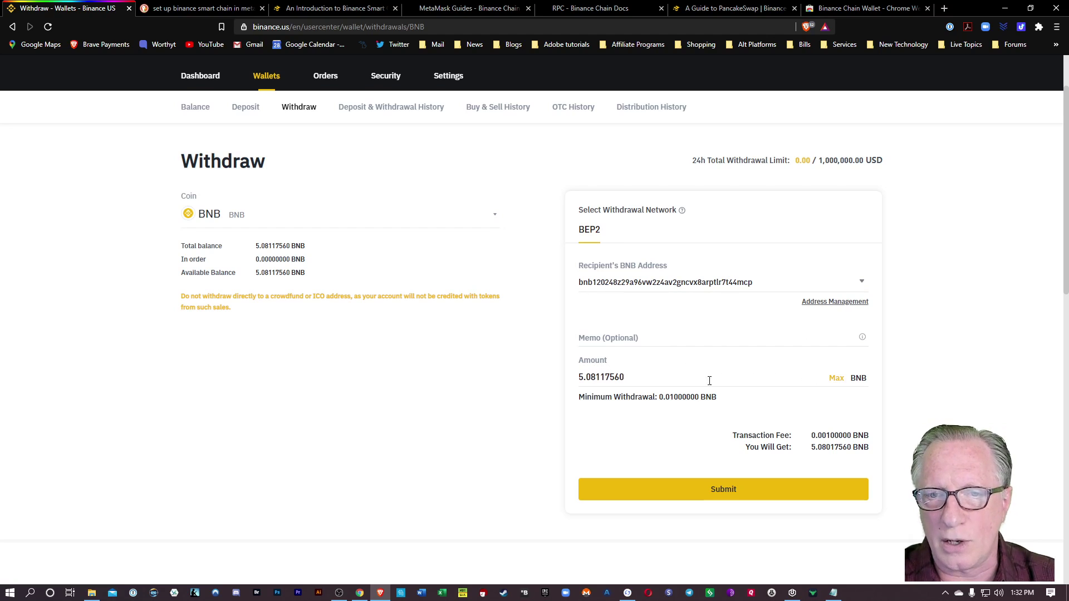
click(648, 379)
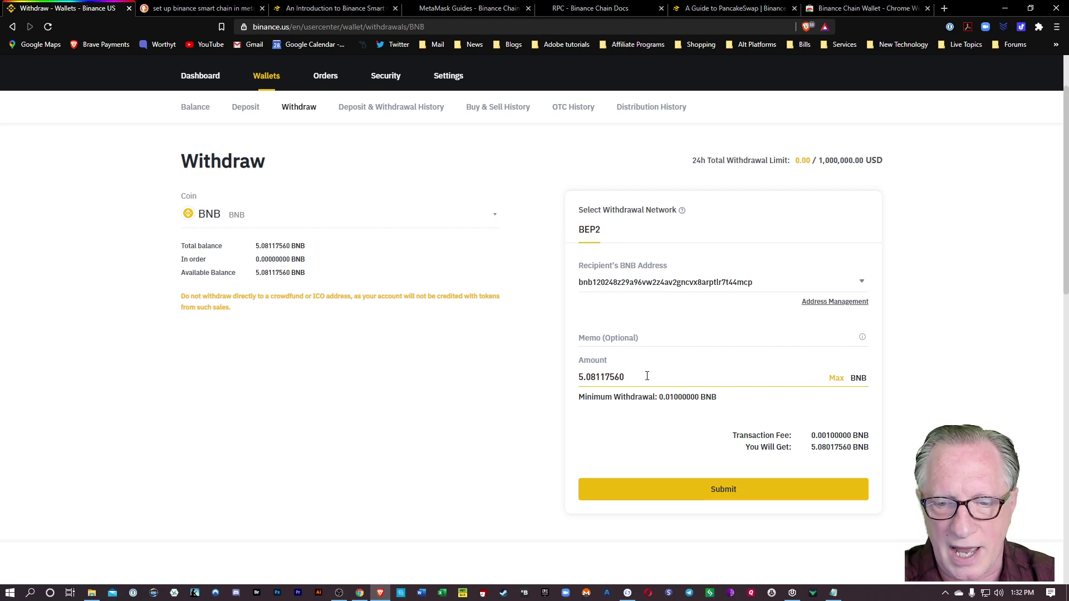
click(724, 490)
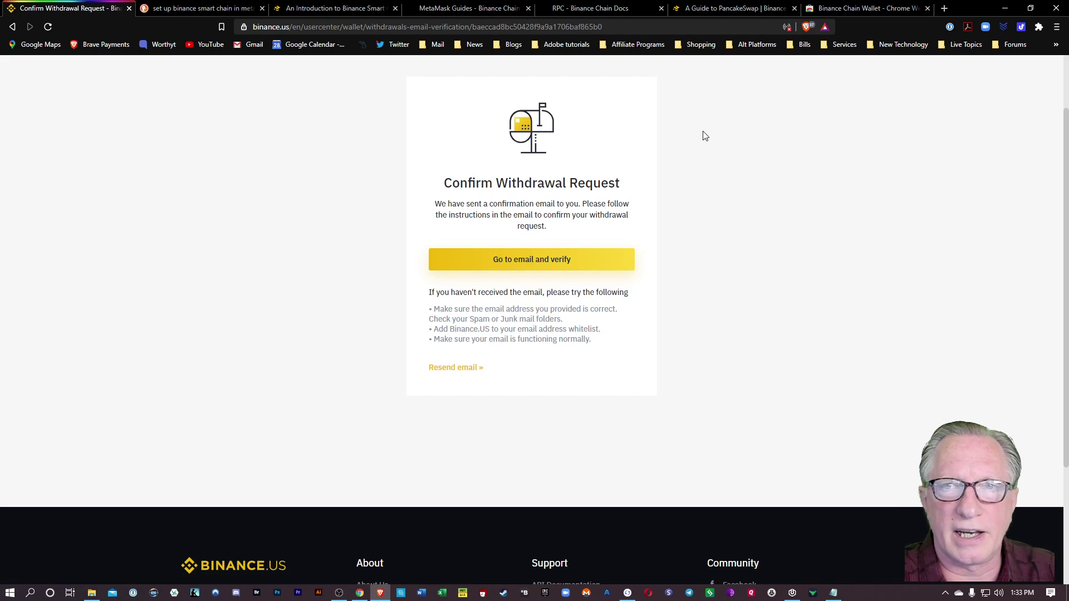
Confirm the withdrawal from the Binance email in Gmail, then check the wallet holds 5.0801756 BNB.
click(945, 8)
click(260, 45)
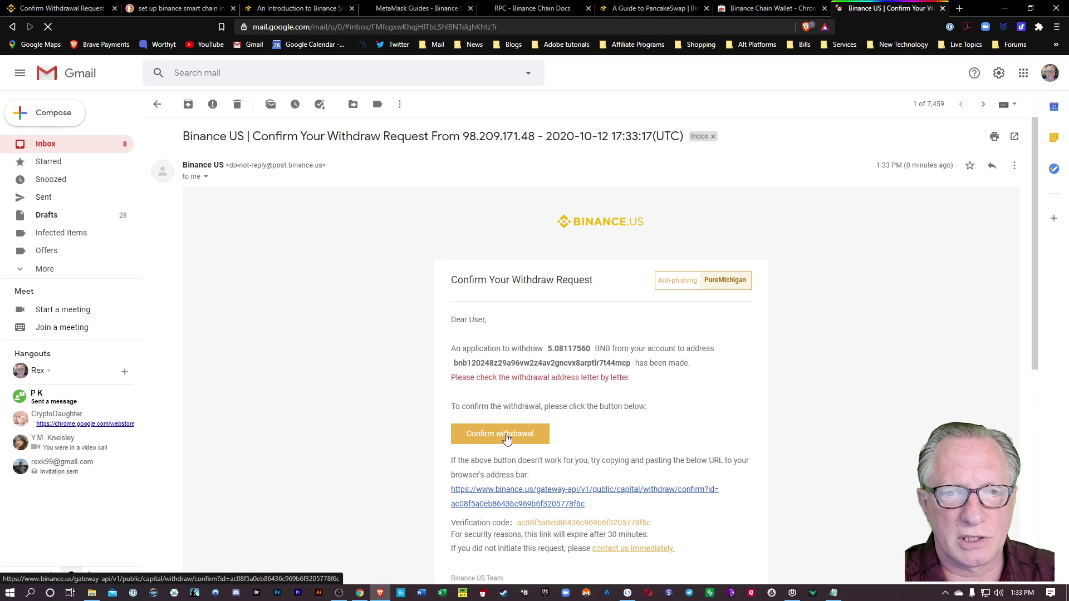
click(506, 436)
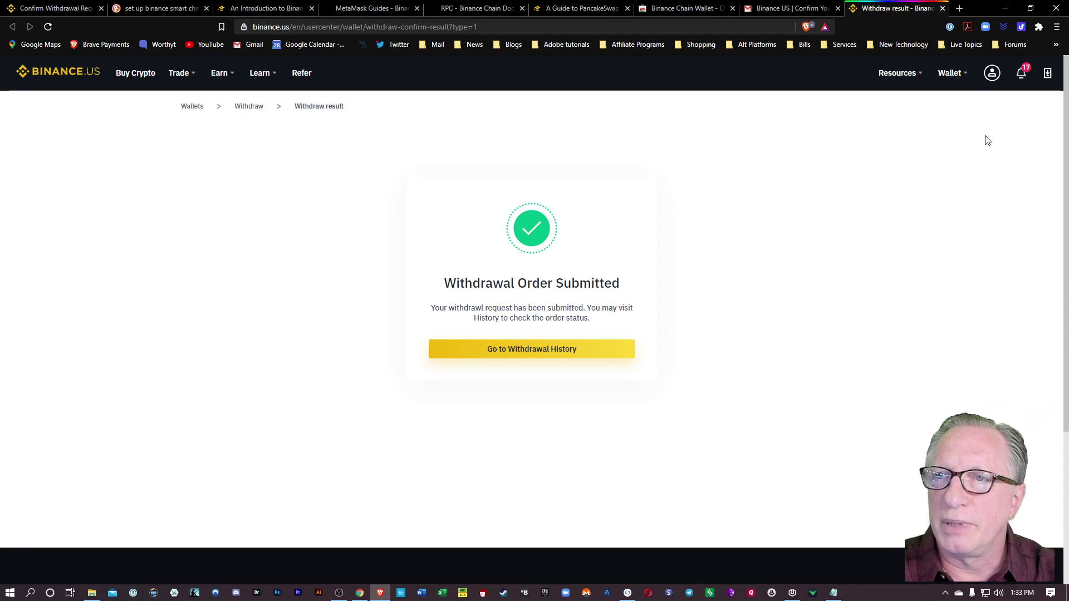
click(1039, 27)
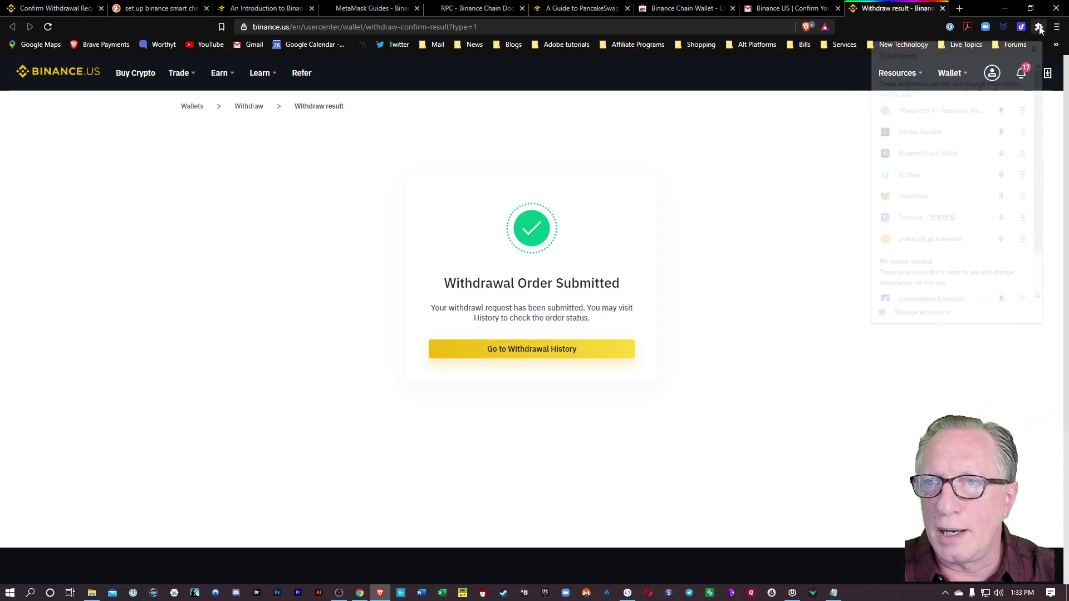
click(957, 153)
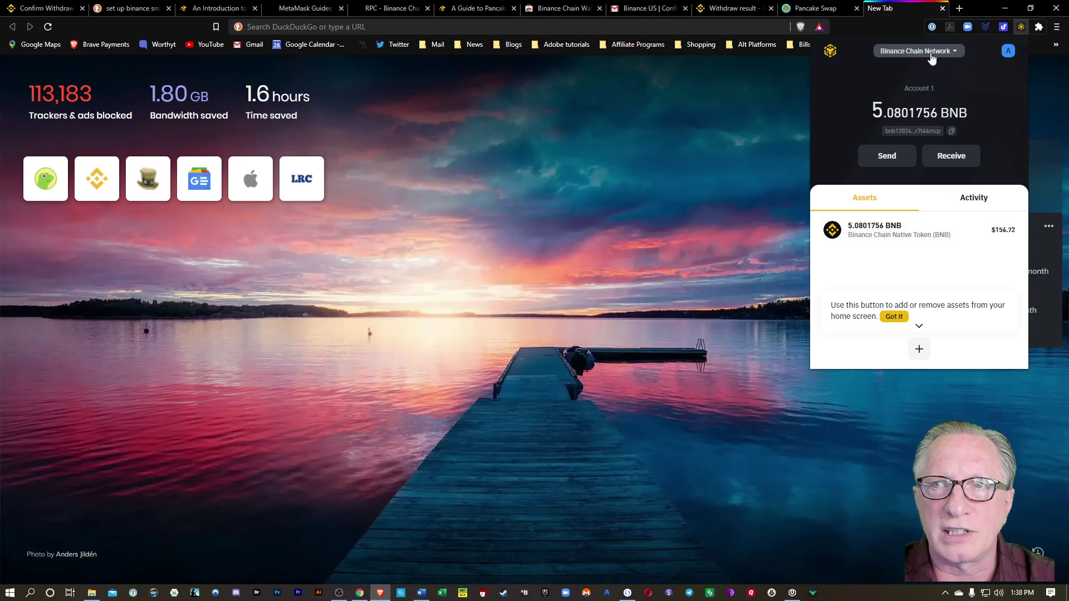
Copy the MetaMask Account 1 address, then reopen Binance Chain Wallet.
click(1039, 26)
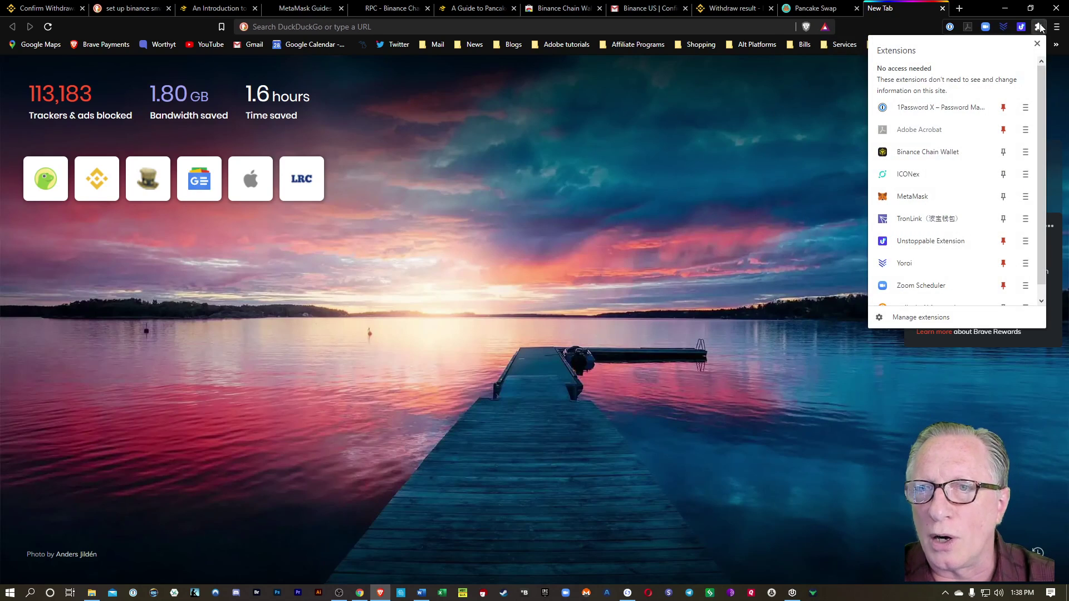
click(931, 196)
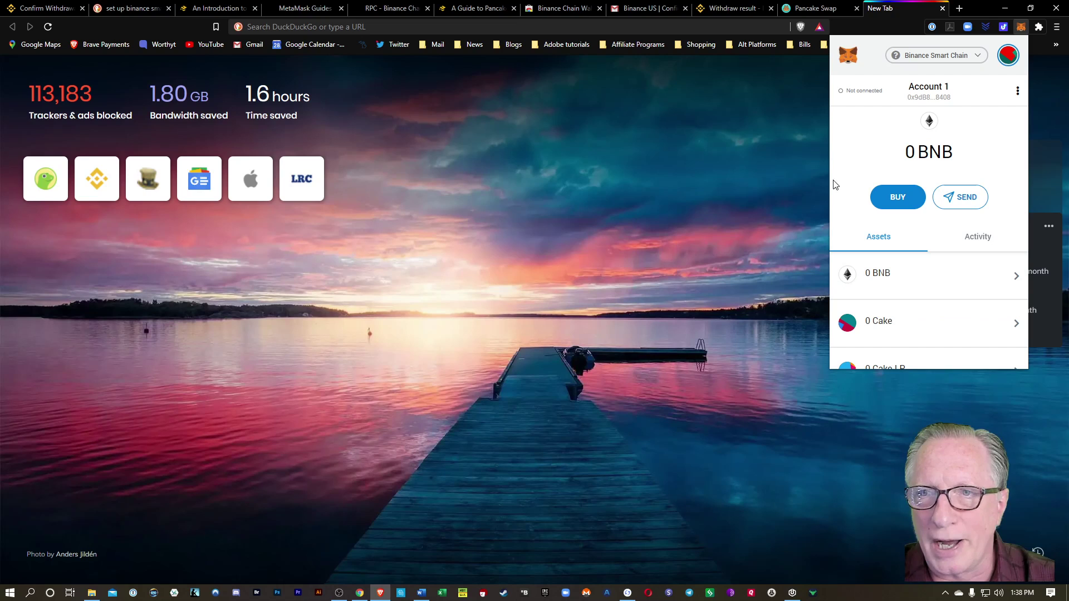
click(927, 98)
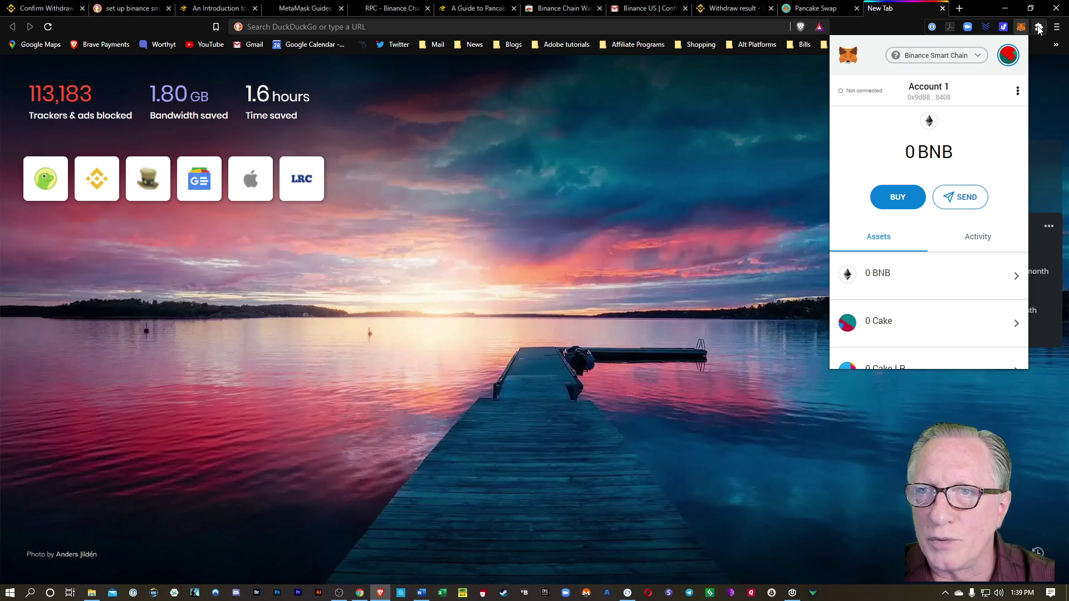
click(1039, 29)
click(956, 158)
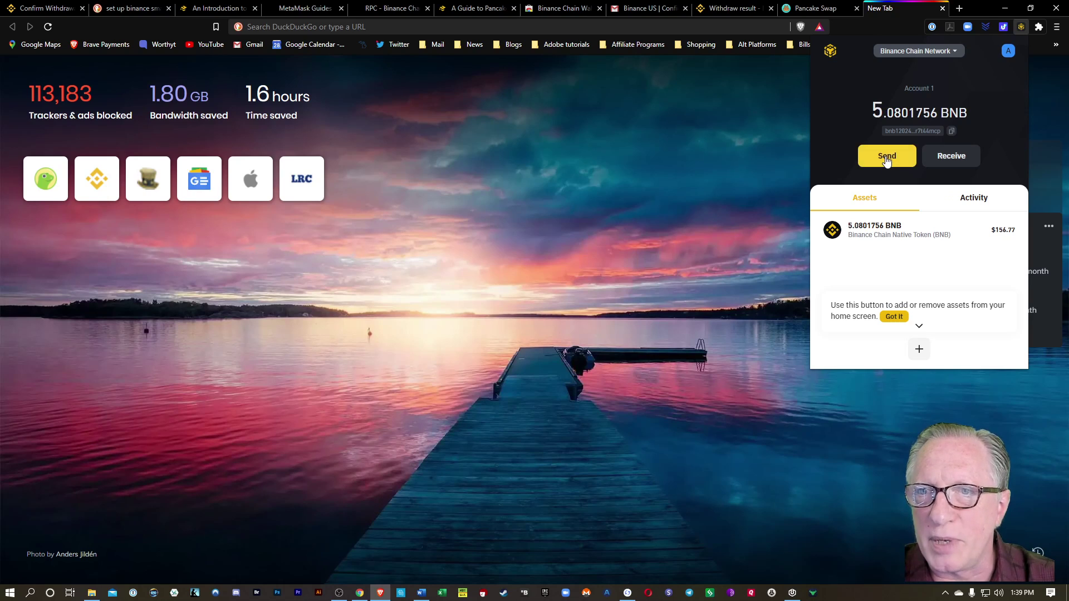
Send 5 BNB cross-chain to the pasted MetaMask address, leaving 0.0759756 BNB.
click(887, 156)
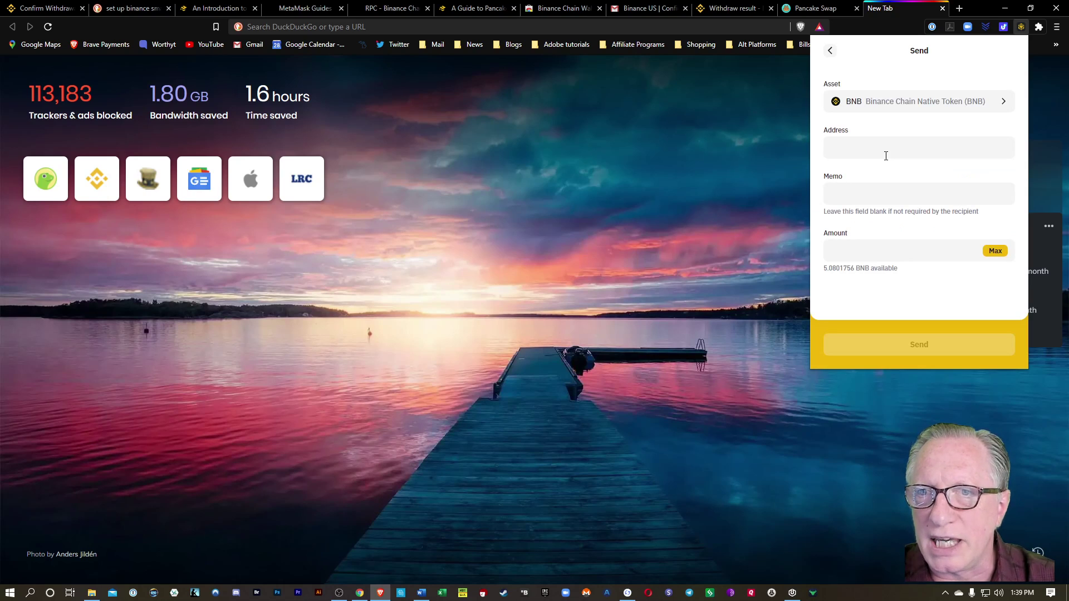
right_click(840, 149)
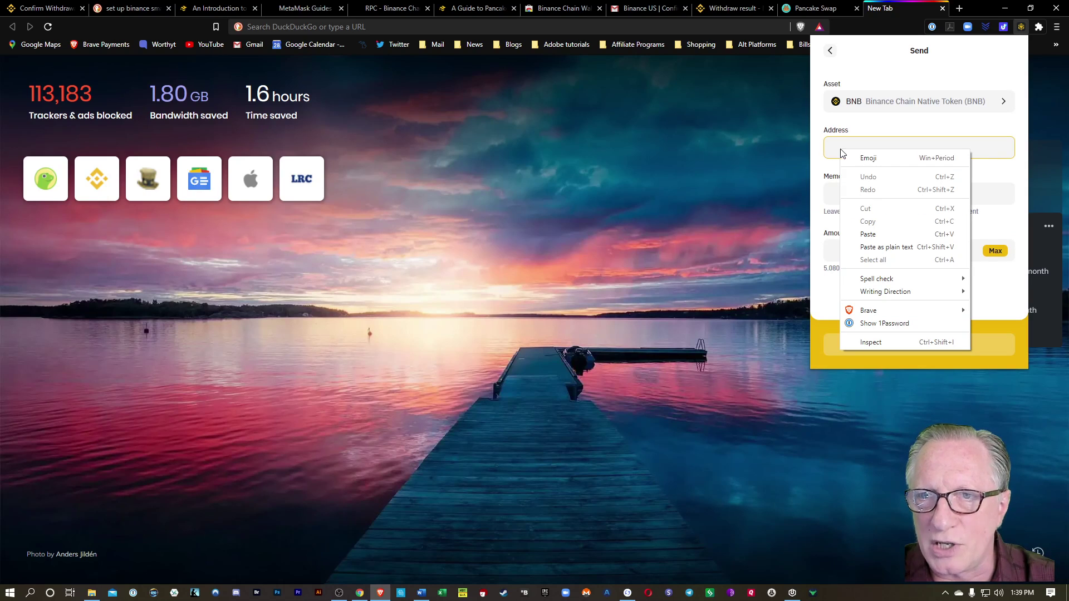
click(864, 234)
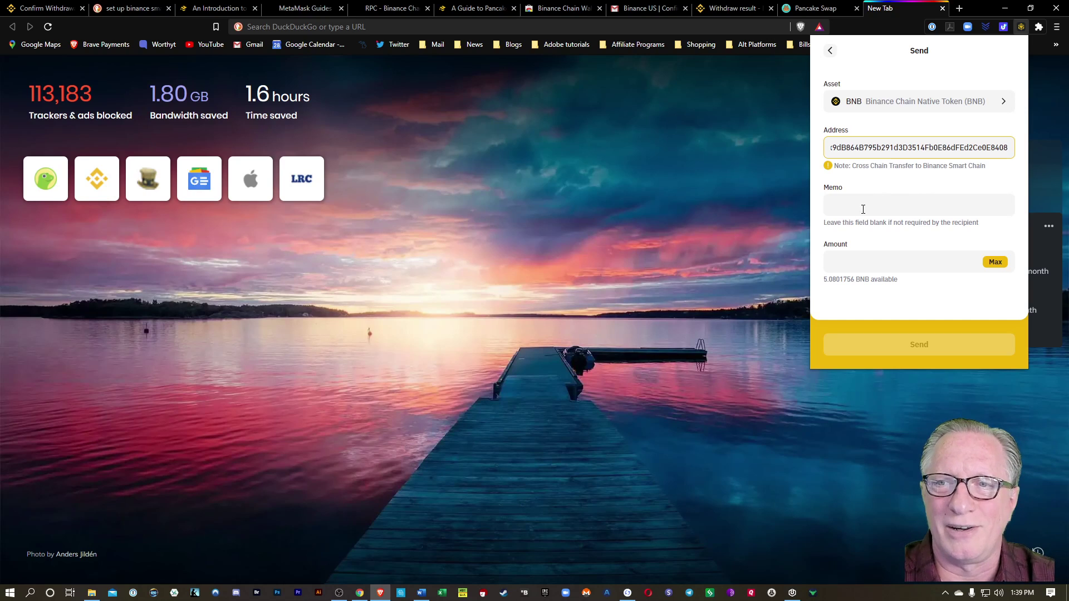
click(891, 267)
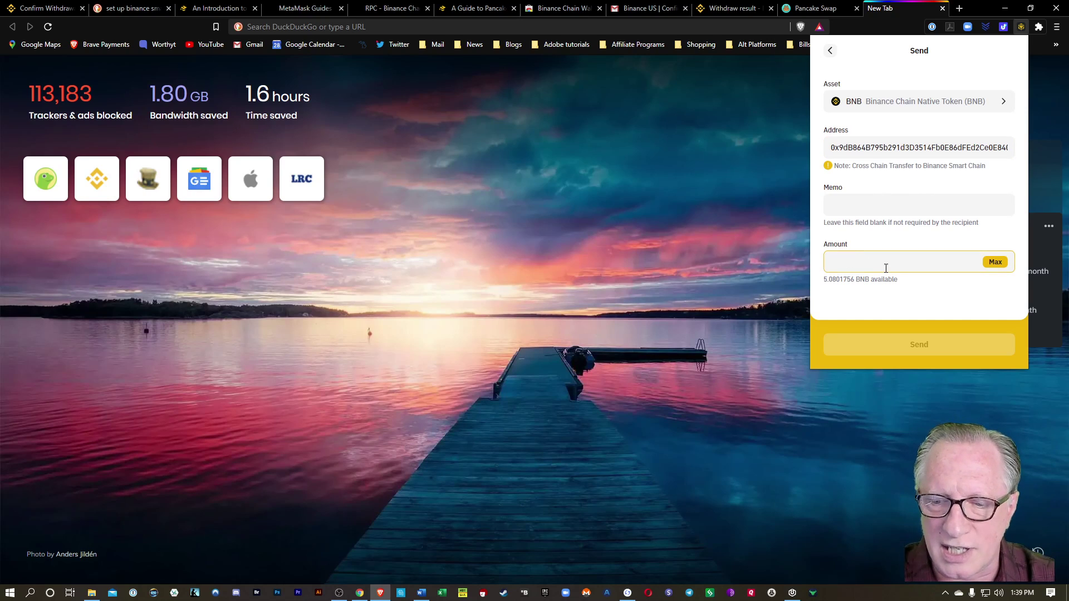
text(5)
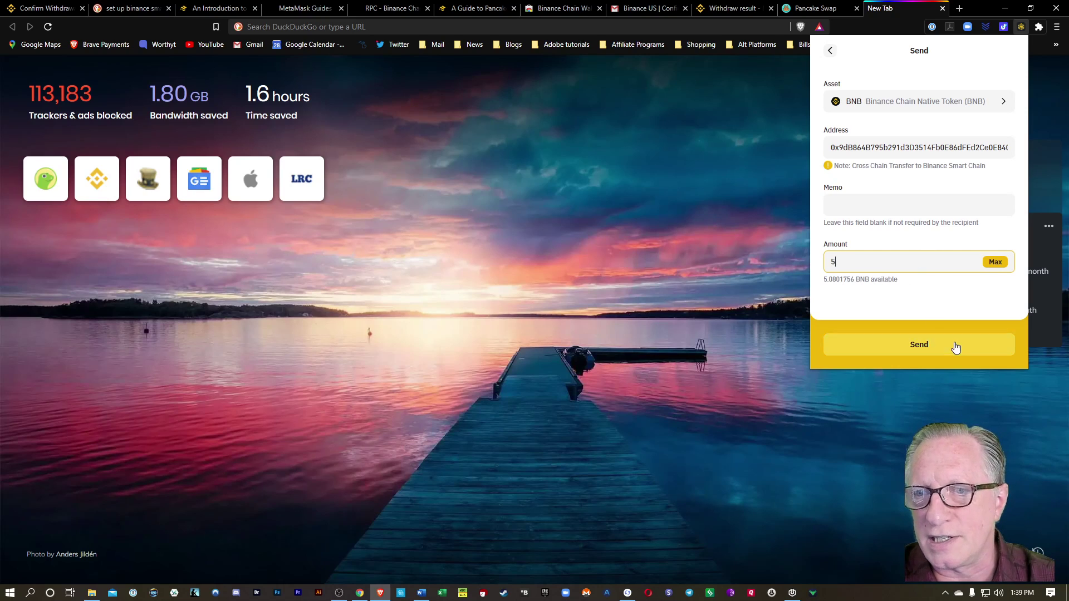
click(917, 346)
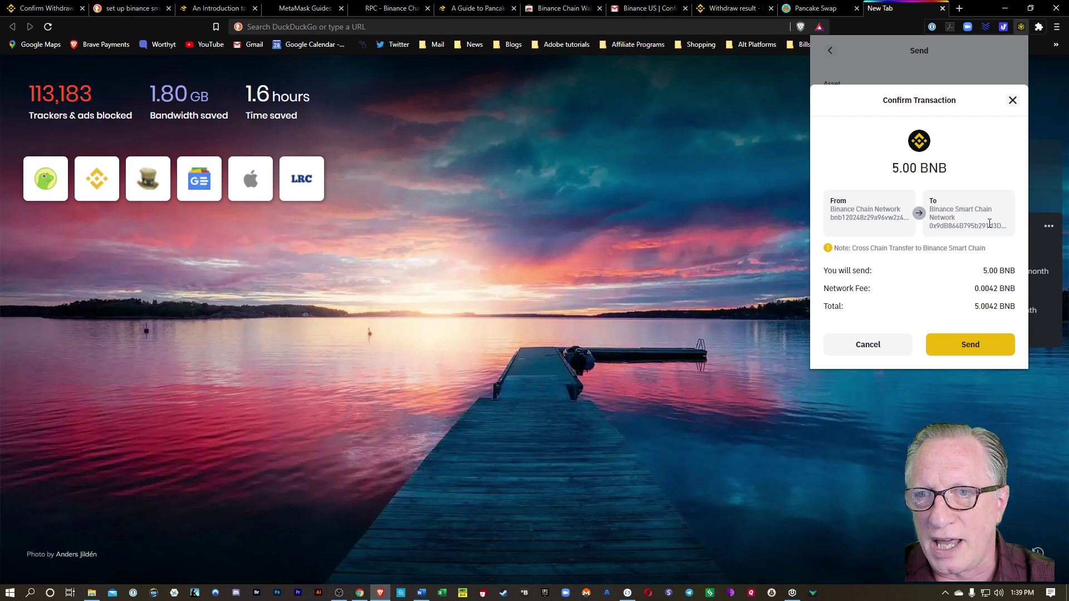
click(966, 344)
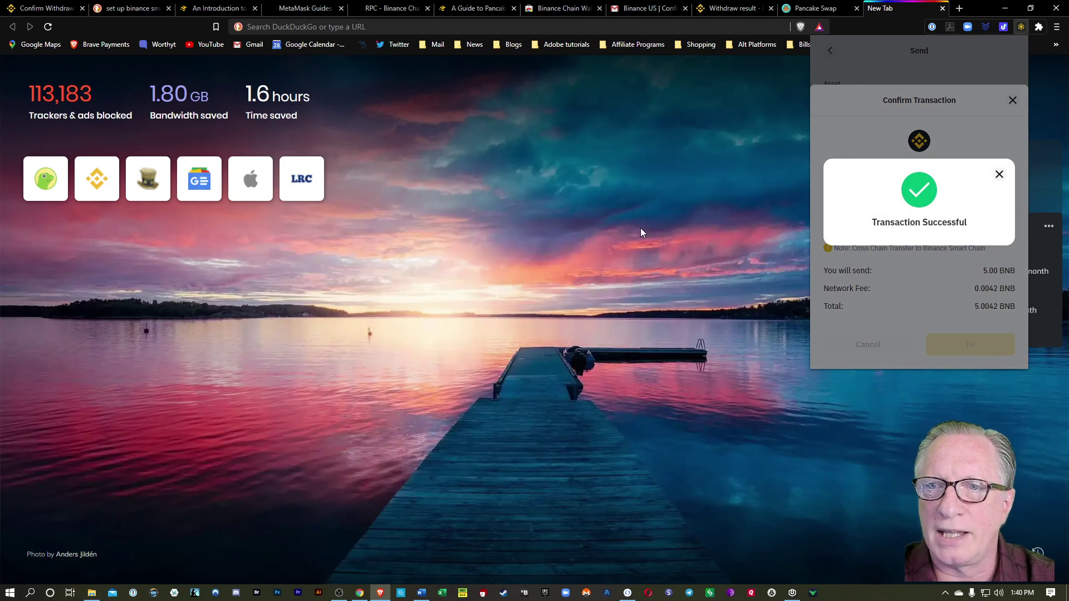
click(999, 175)
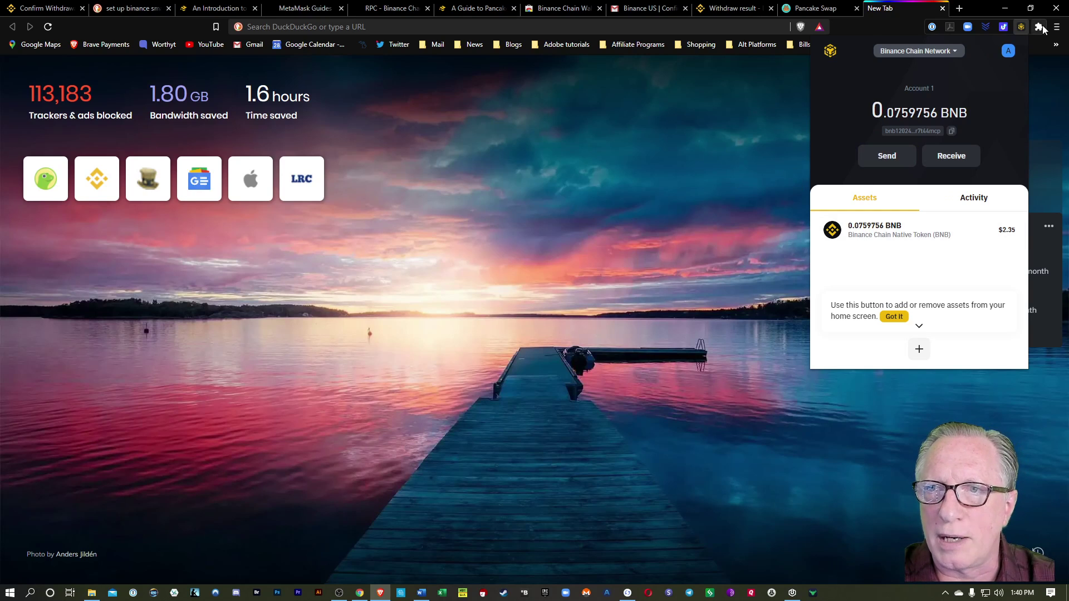
Check MetaMask shows 5 BNB on Binance Smart Chain, then return to PancakeSwap.
click(1038, 27)
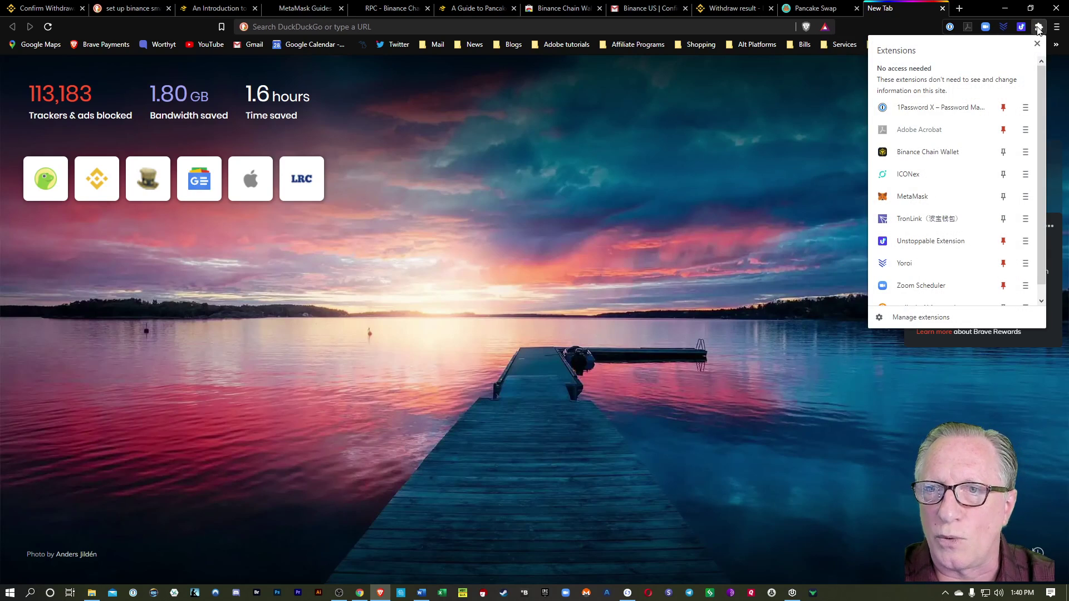
click(931, 198)
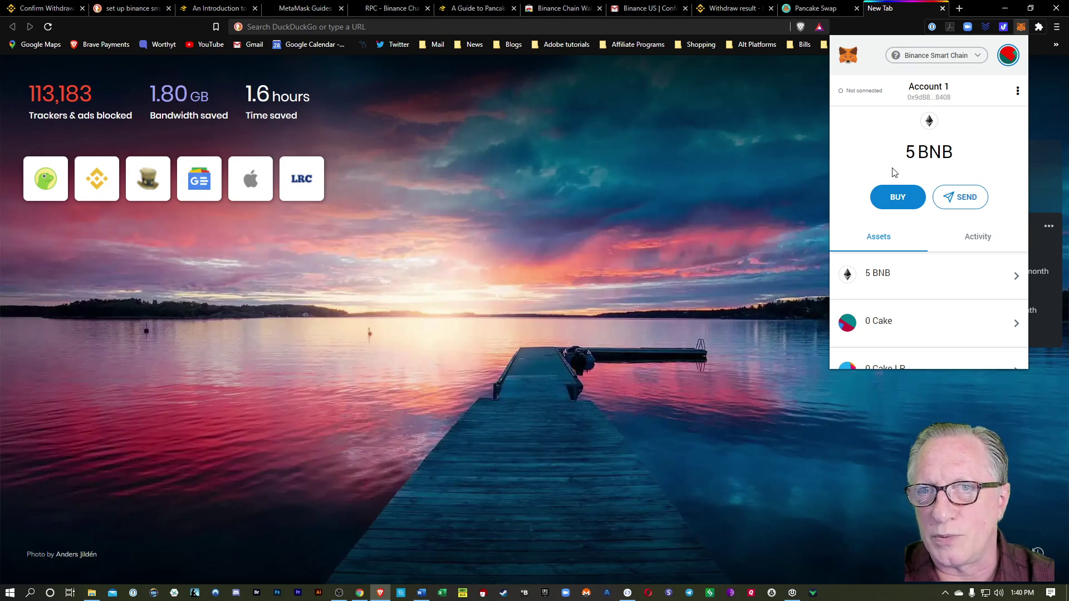
click(814, 9)
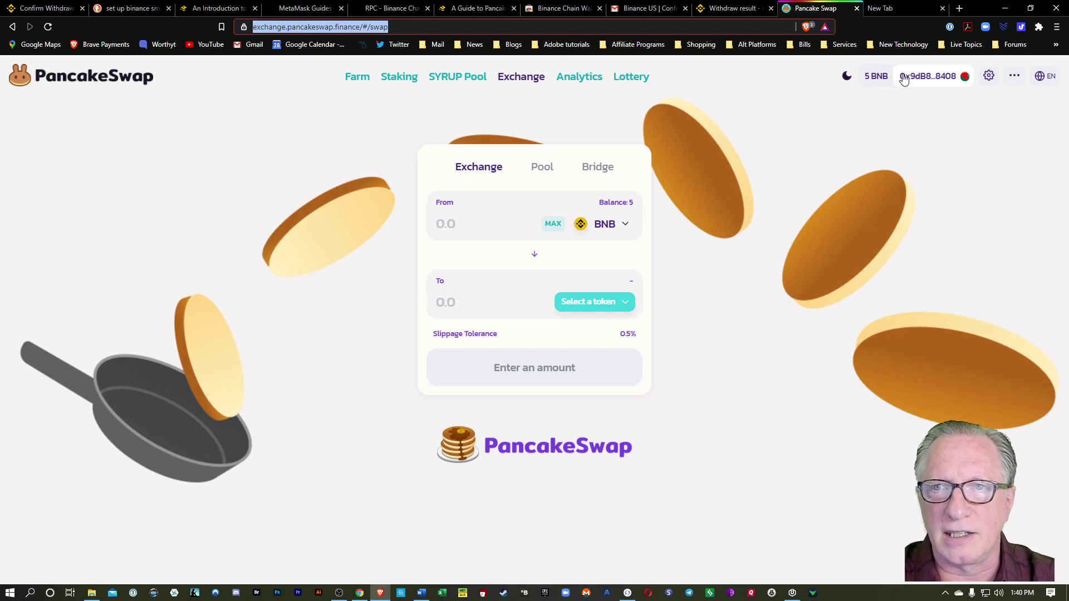
click(928, 76)
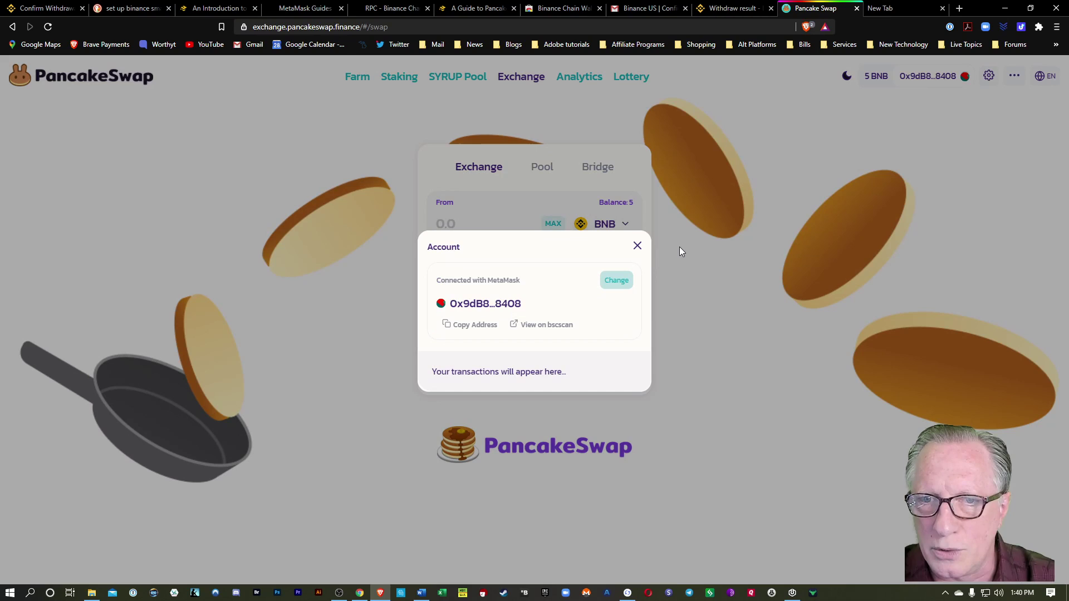
click(616, 281)
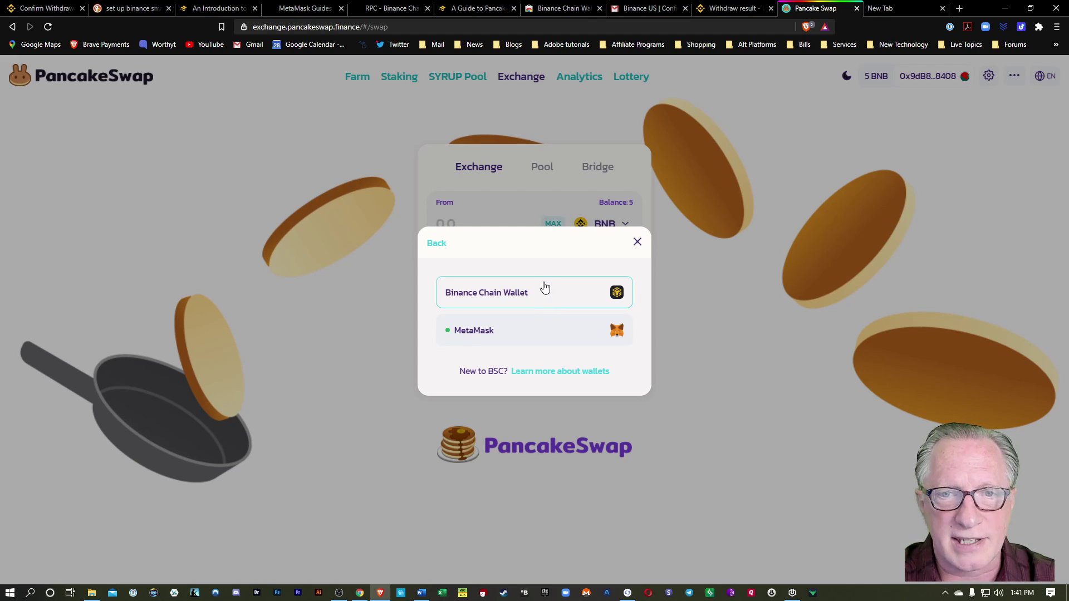
click(637, 243)
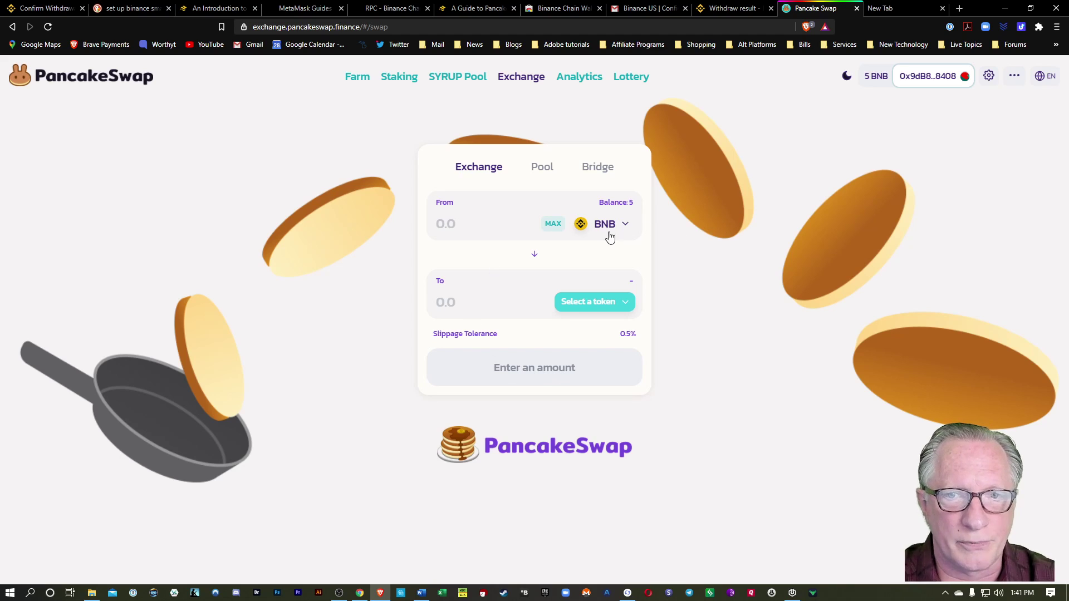
click(936, 76)
click(613, 280)
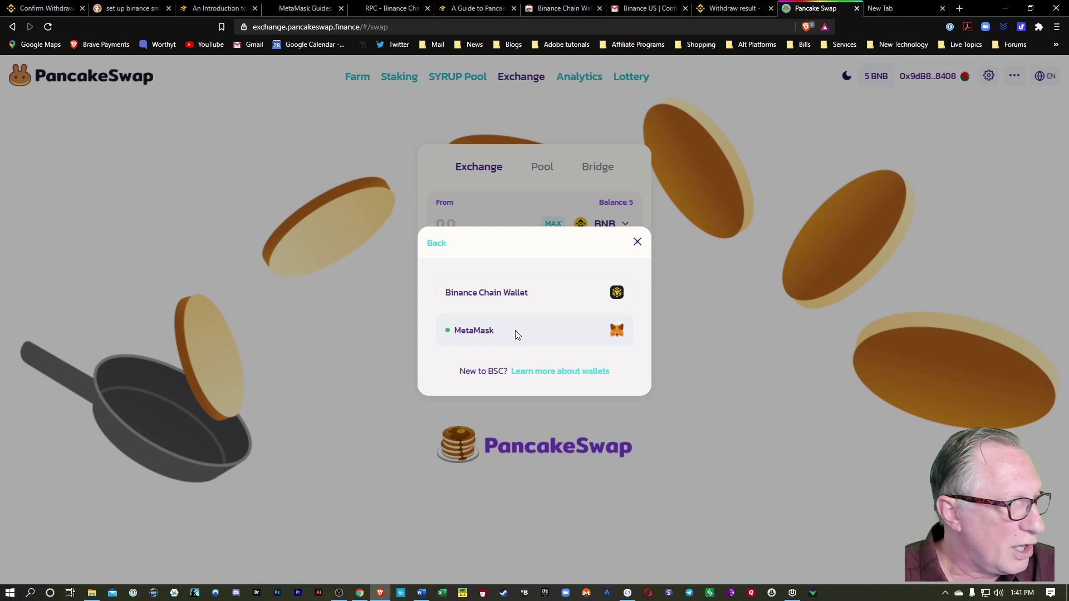
click(516, 329)
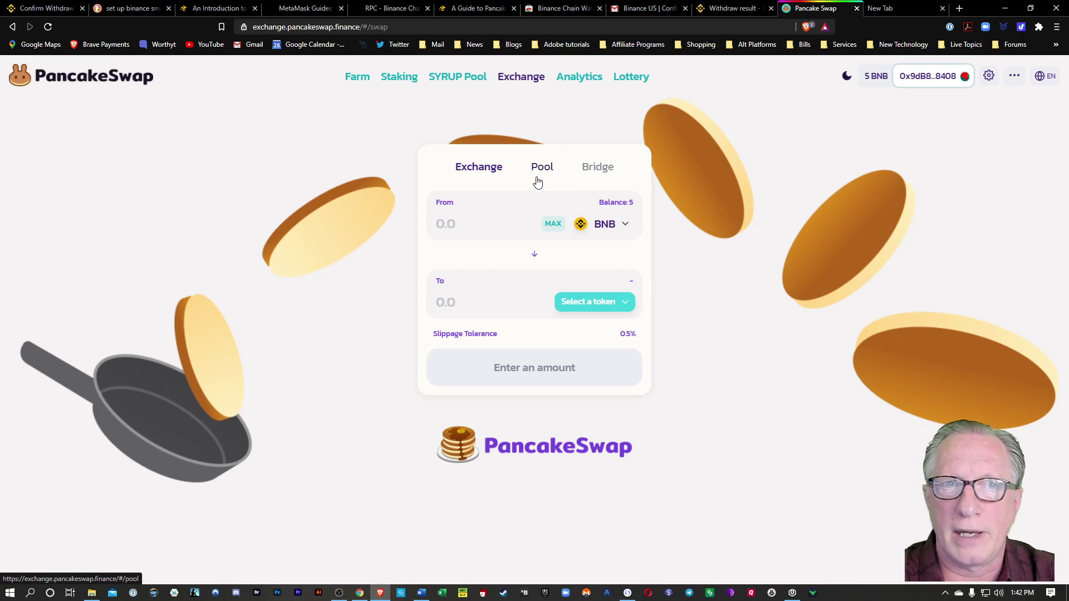
Browse the FLIP farm listings on the Farms page, then move to the Exchange page.
click(357, 77)
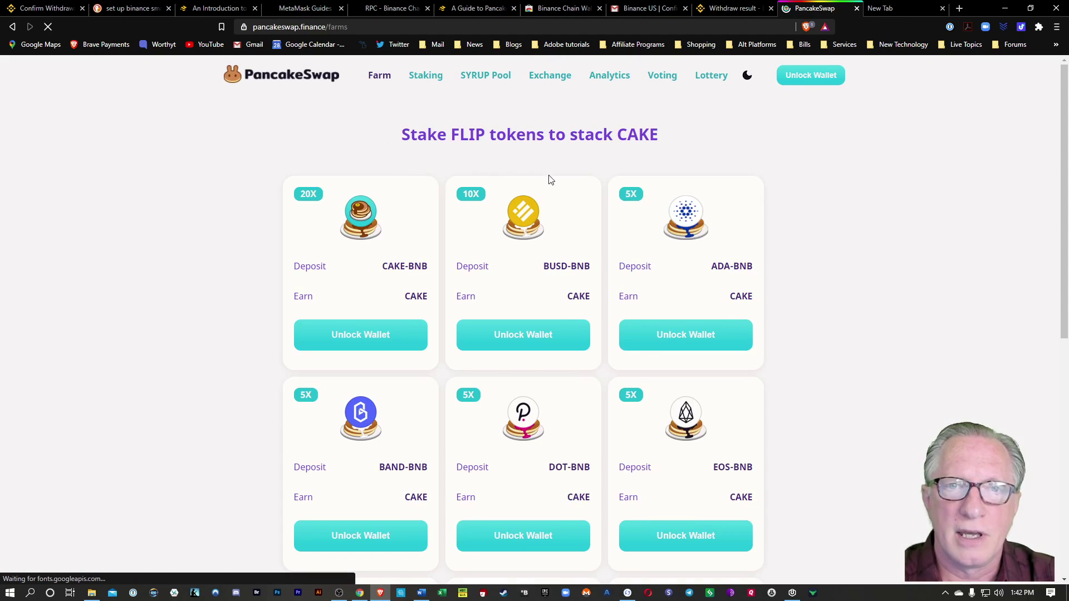
scroll(256, 353, down, 1)
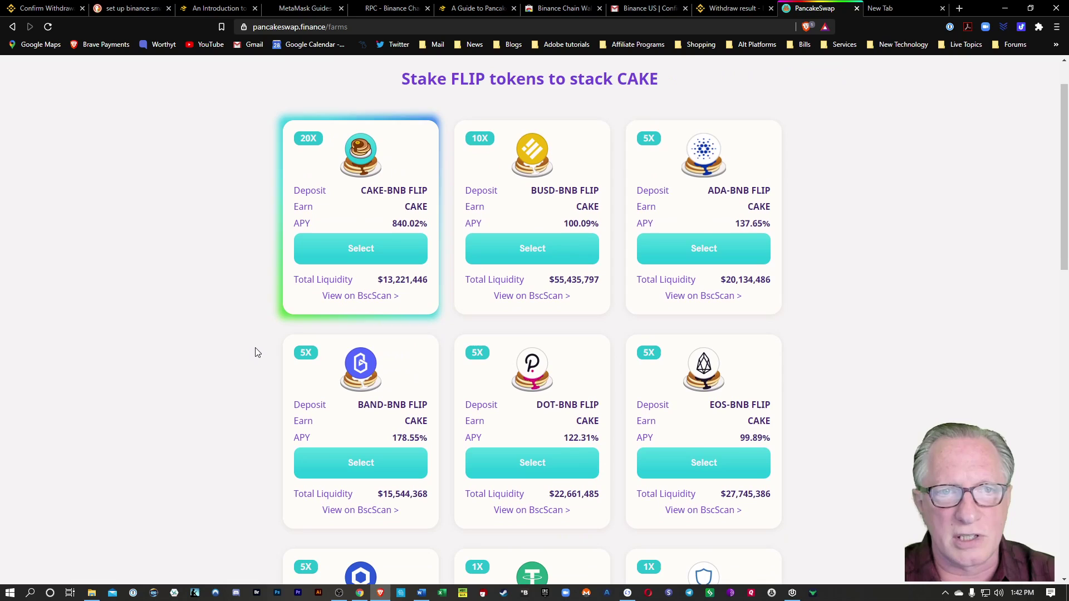
scroll(256, 353, down, 1)
scroll(262, 350, up, 2)
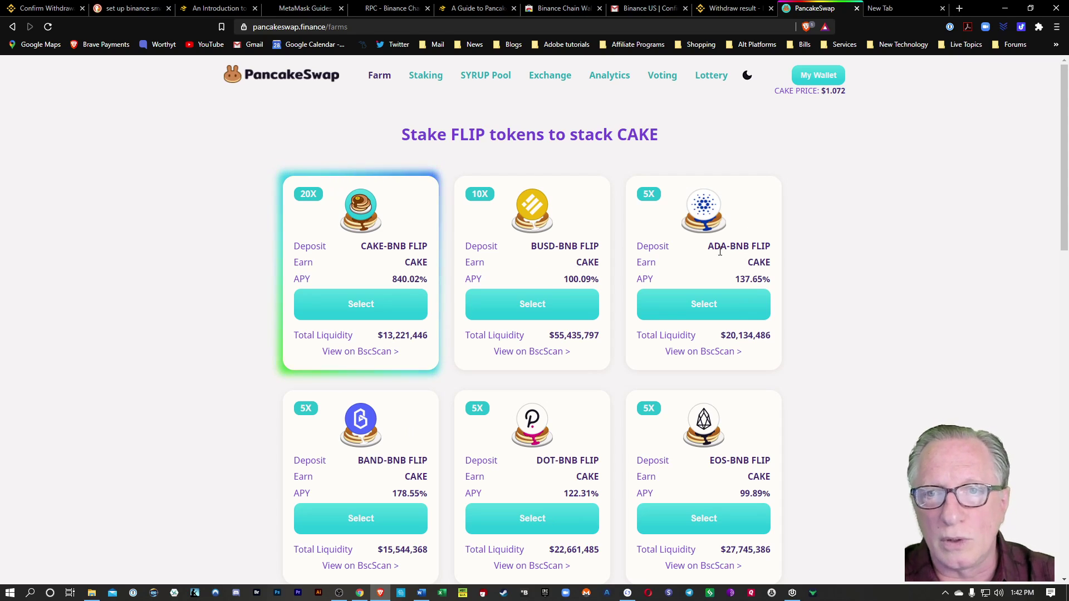
scroll(232, 360, down, 2)
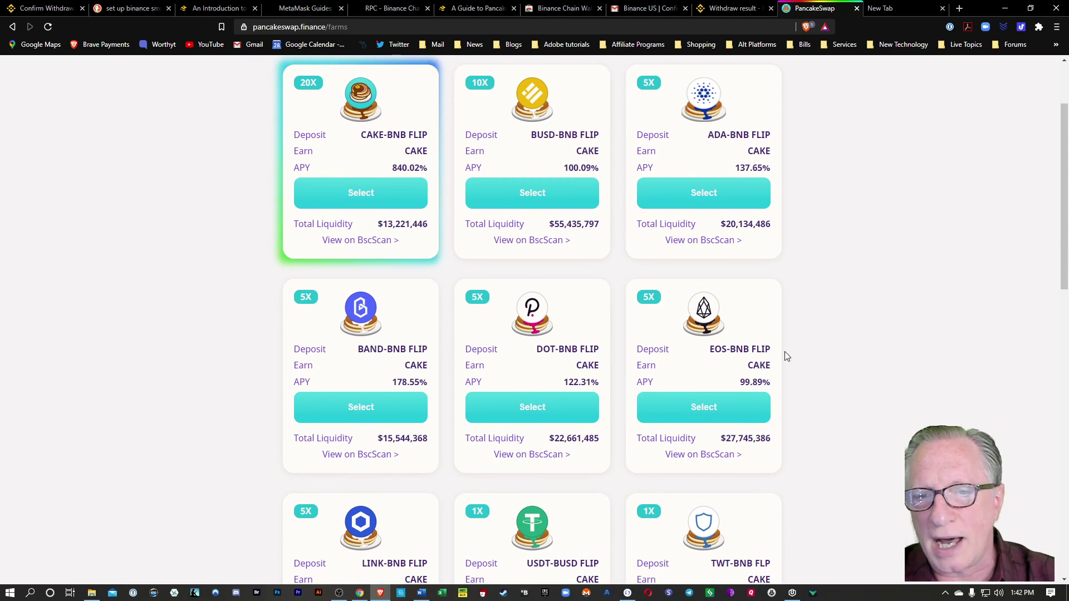
scroll(840, 362, down, 3)
scroll(841, 364, down, 6)
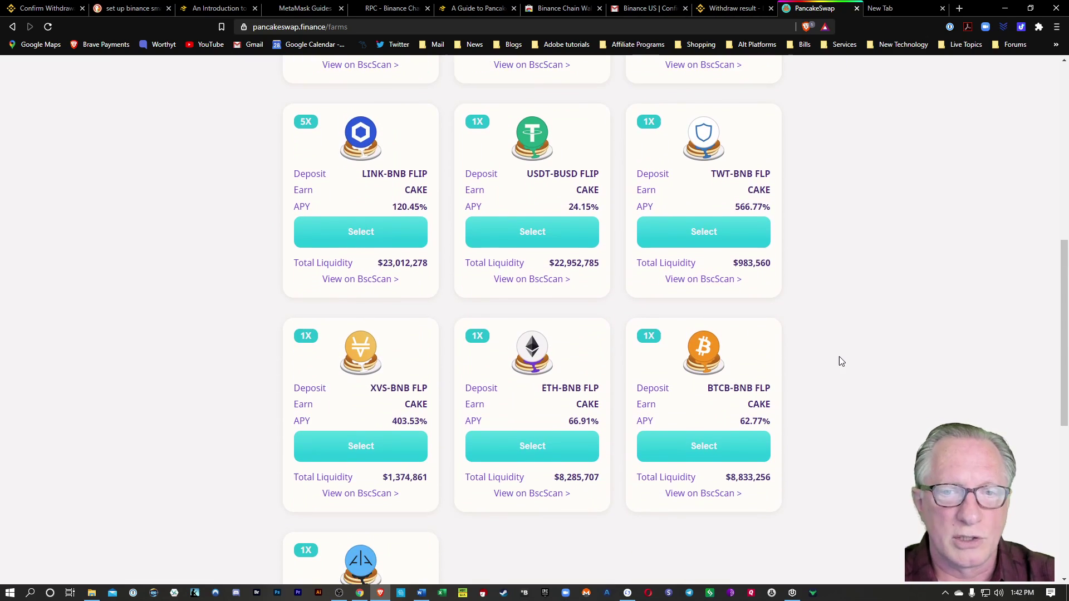
scroll(842, 363, down, 2)
scroll(841, 363, up, 10)
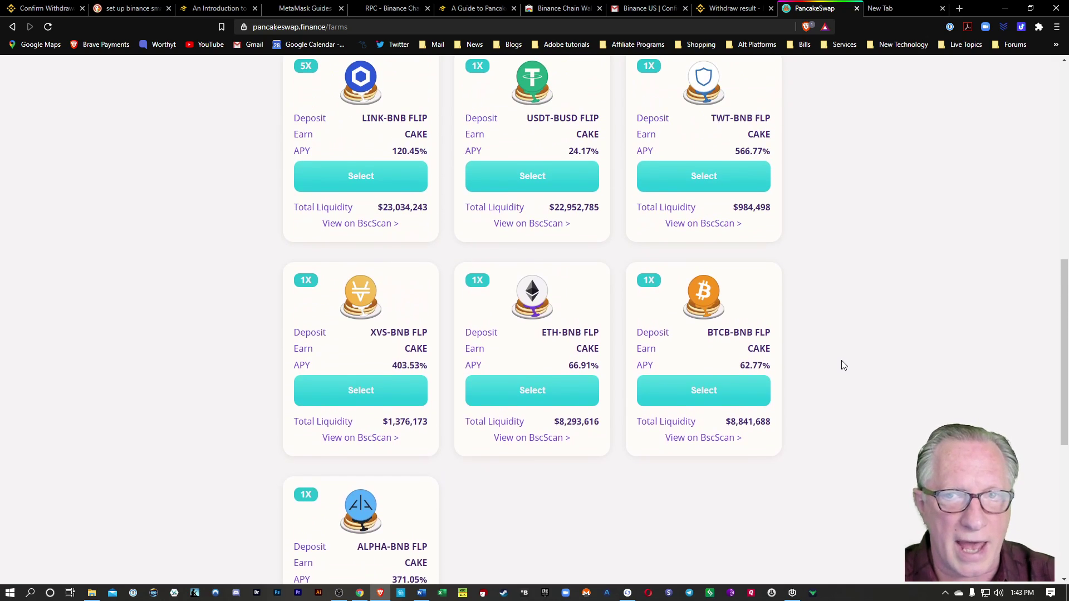
scroll(842, 362, up, 3)
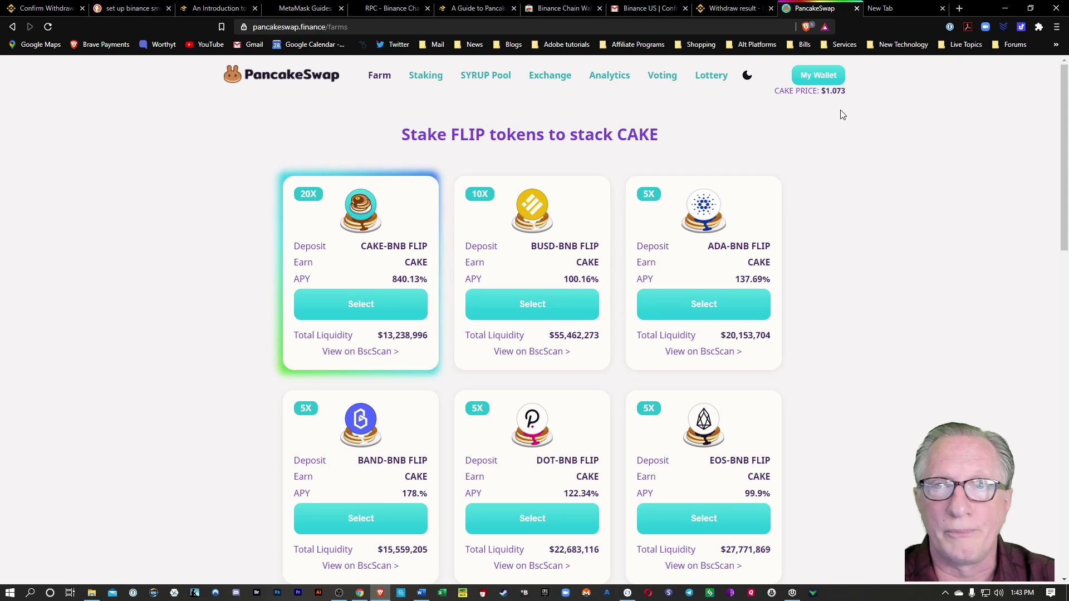
click(554, 79)
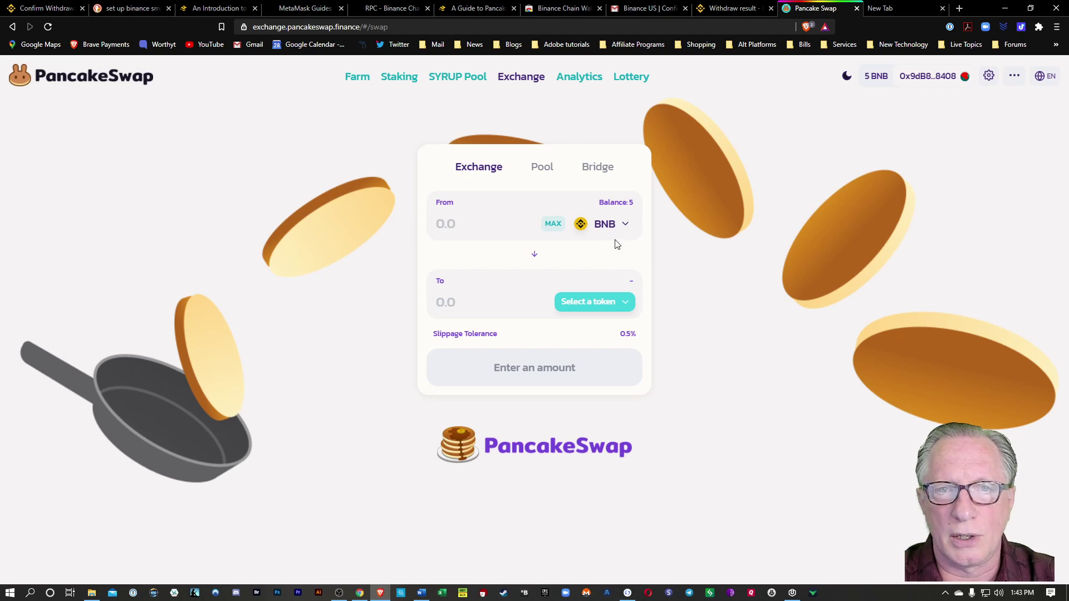
Swap 2 BNB for about 57.1 CAKE and approve the transaction in MetaMask.
click(619, 304)
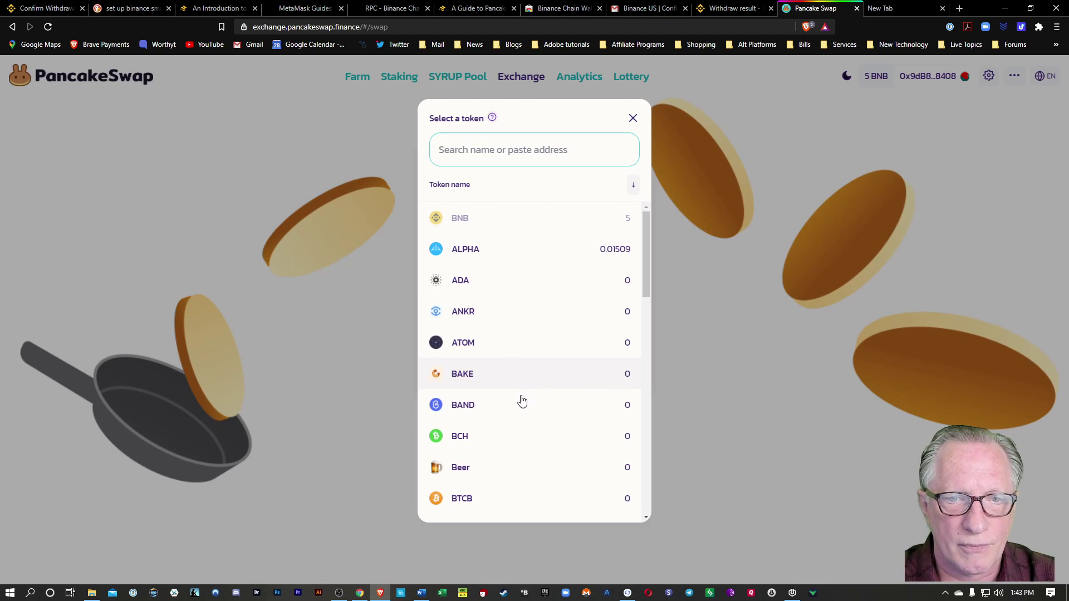
text(cake)
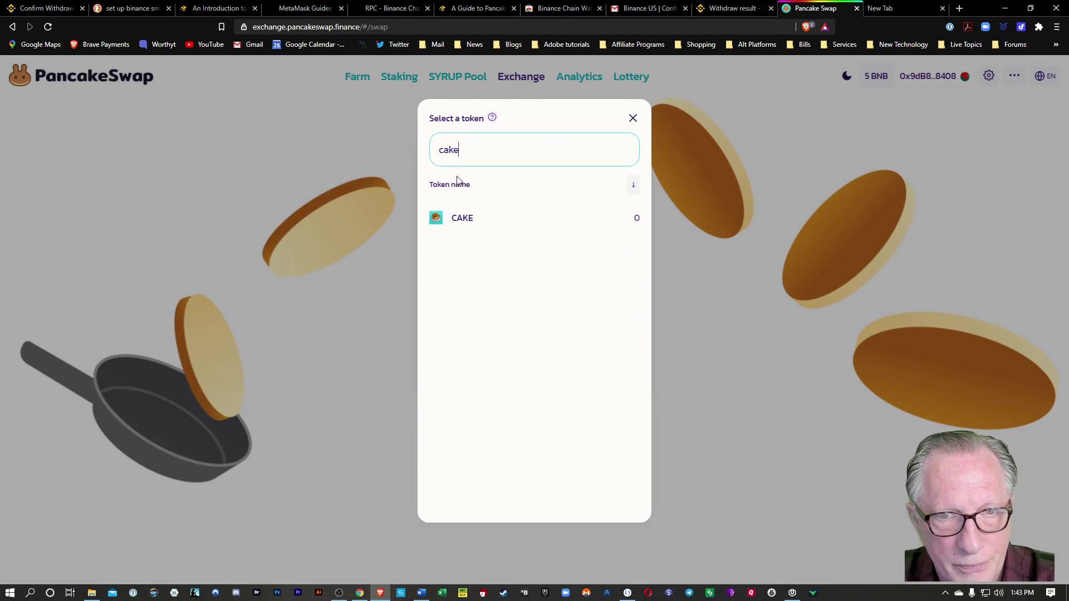
click(474, 220)
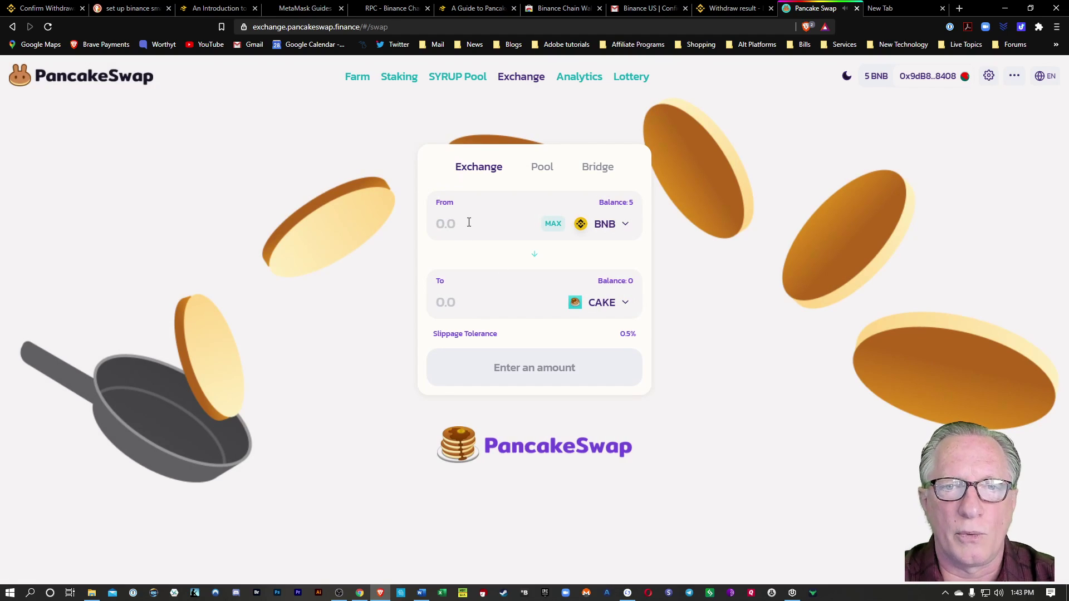
text(2)
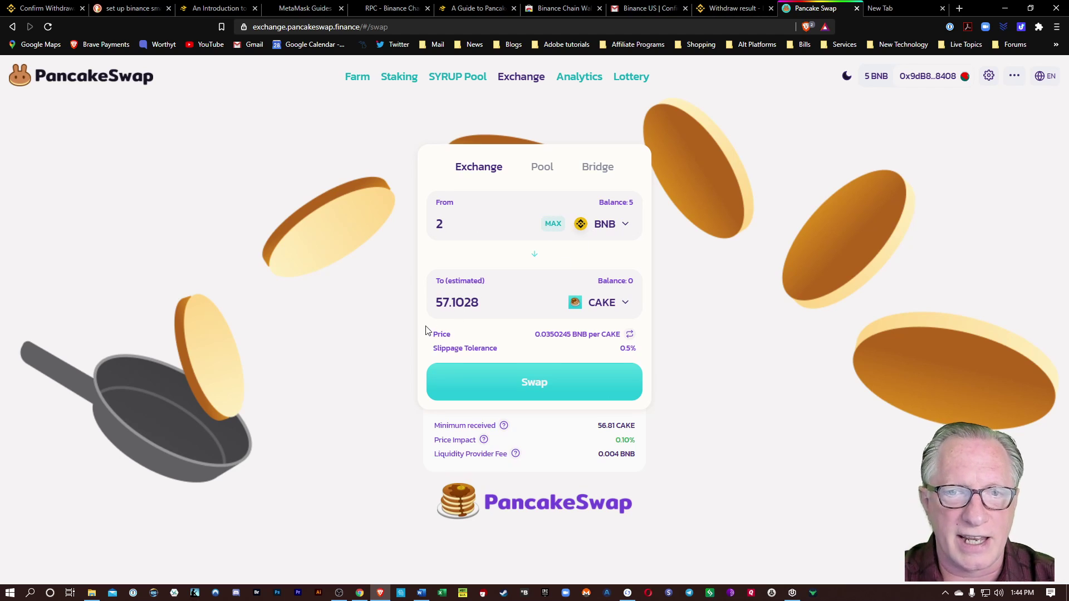
click(538, 384)
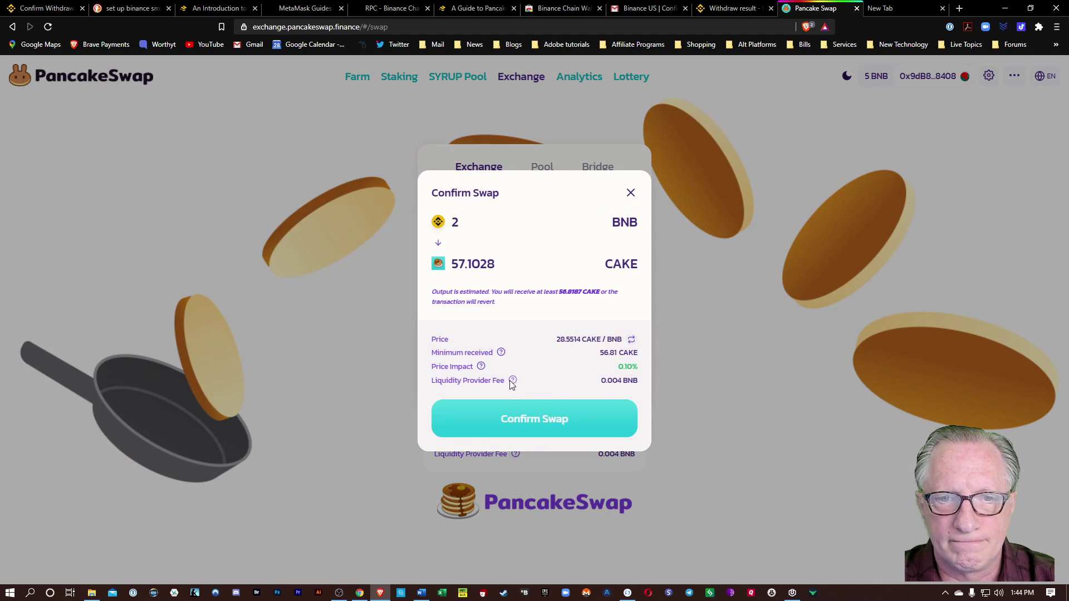
click(543, 421)
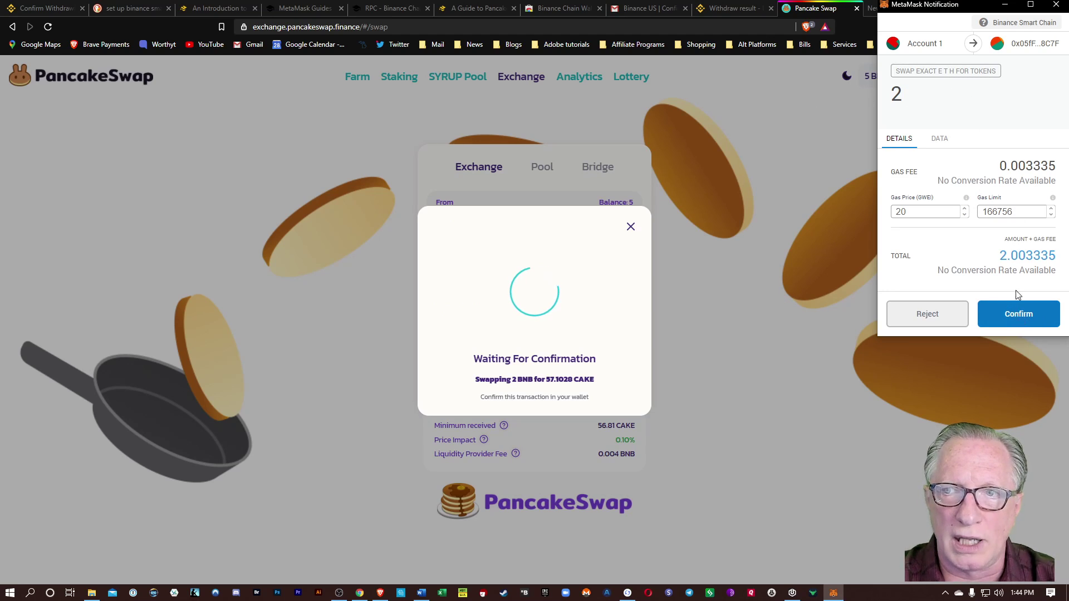
click(1020, 321)
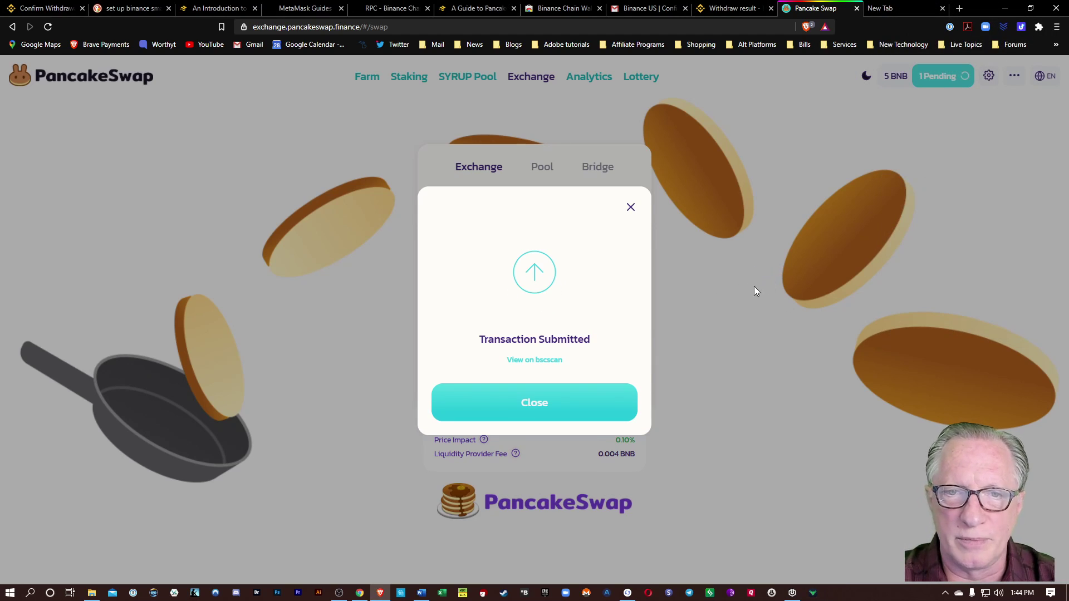
click(530, 406)
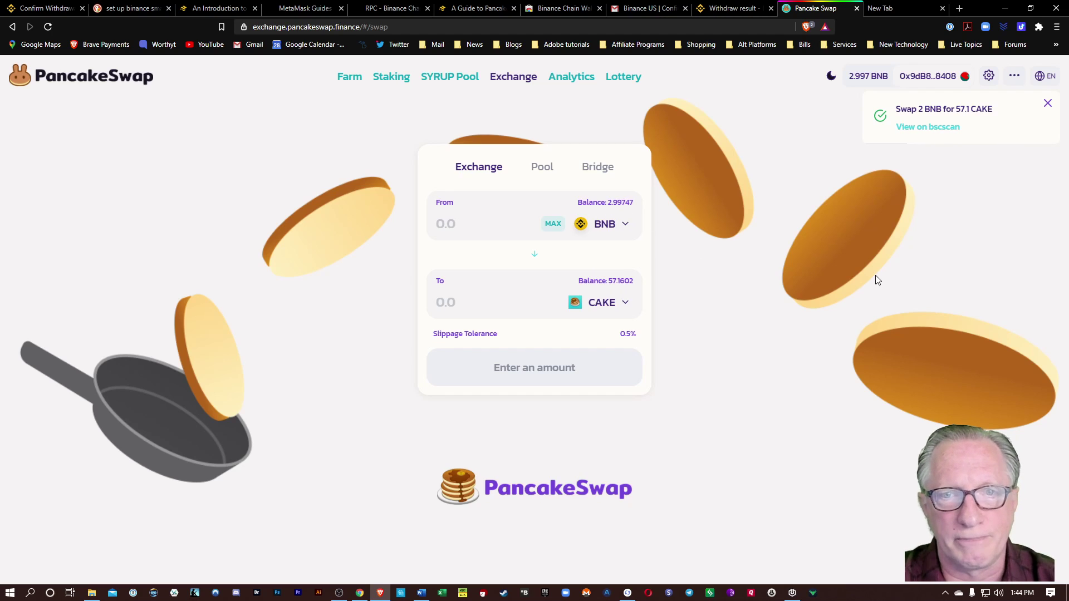
Set up an Add Liquidity deposit pairing 1.99118 BNB with the full 57.1602 CAKE.
click(539, 168)
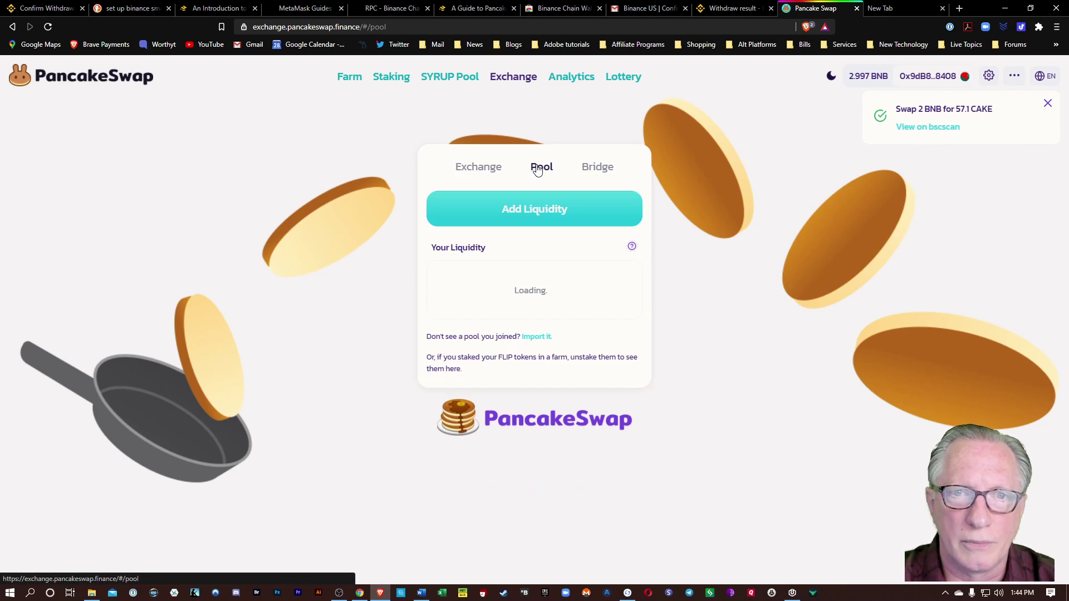
click(545, 206)
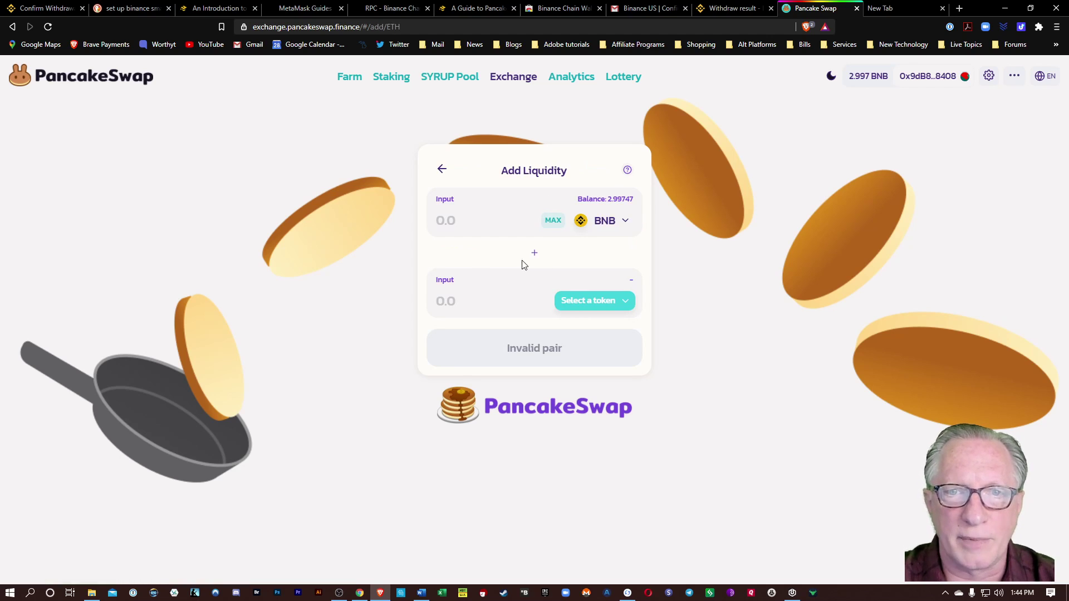
click(625, 303)
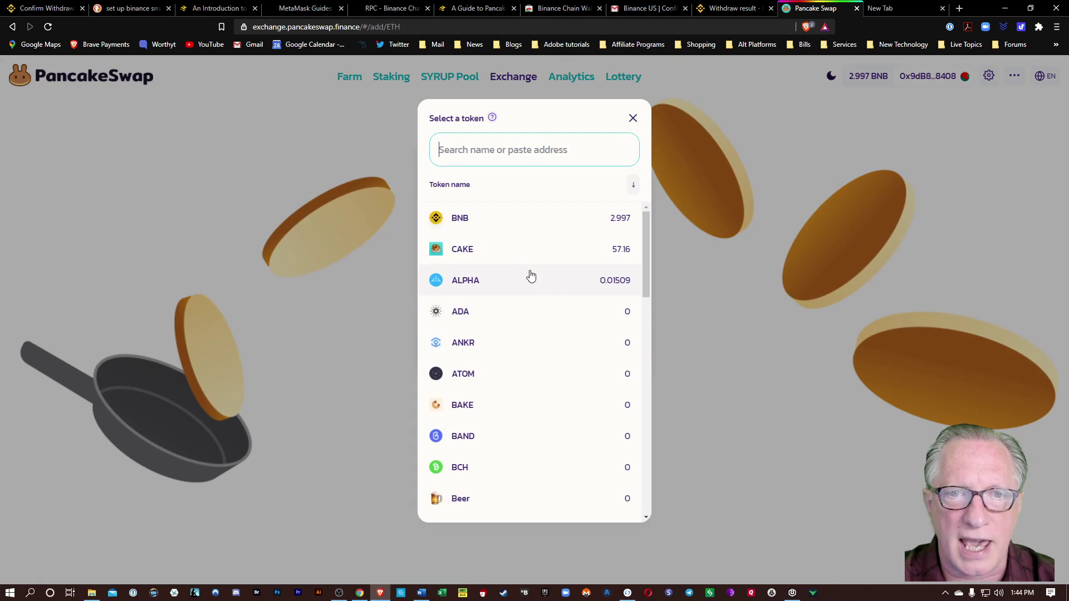
click(503, 258)
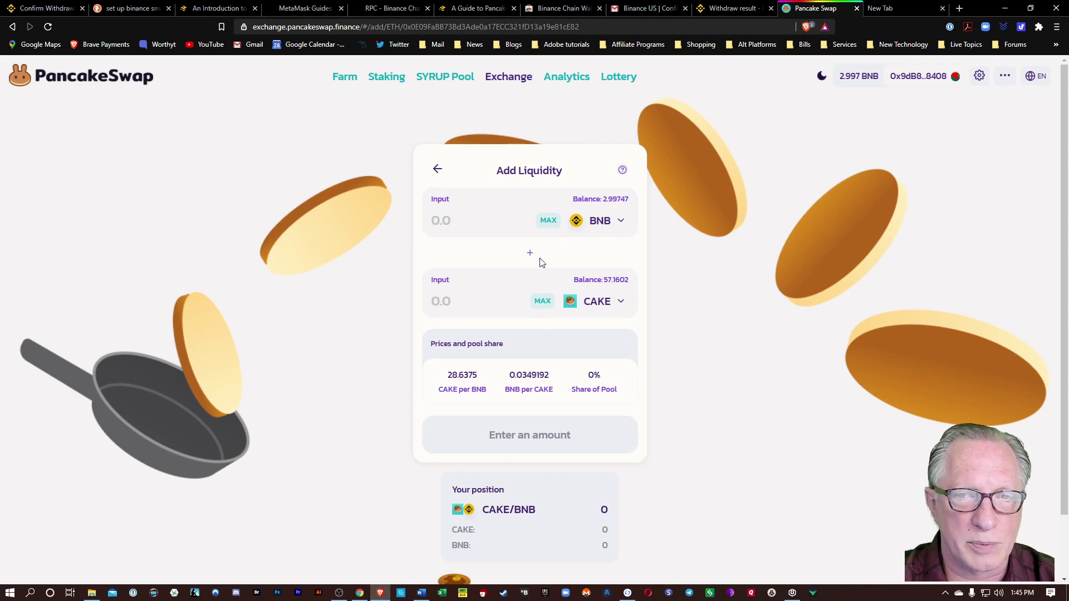
click(543, 303)
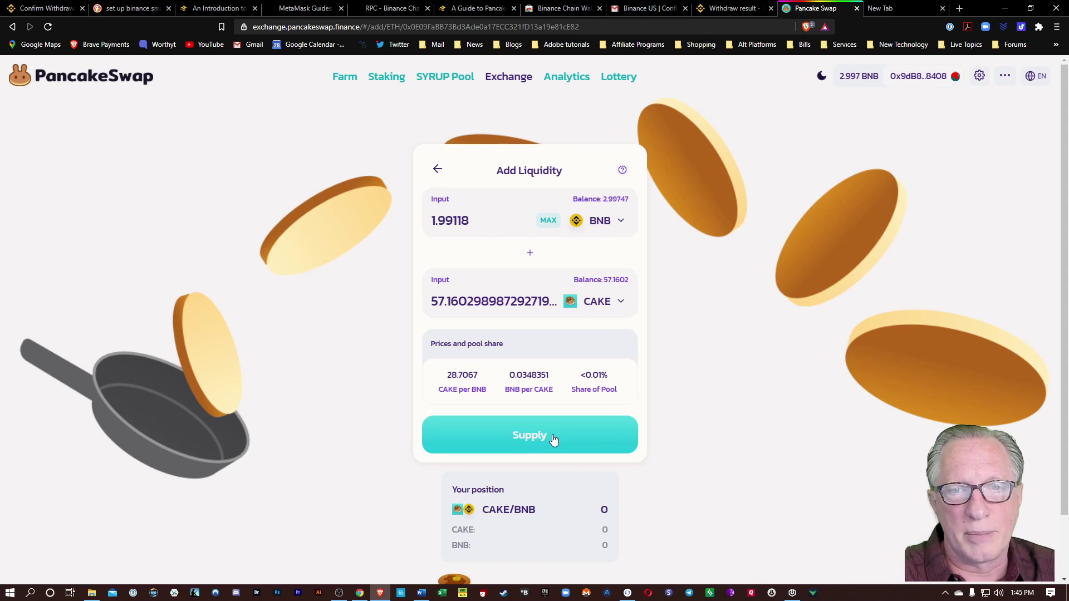
Supply 1.99 BNB and 57.16 CAKE to CAKE/BNB, approve in MetaMask, return to Pool.
click(537, 436)
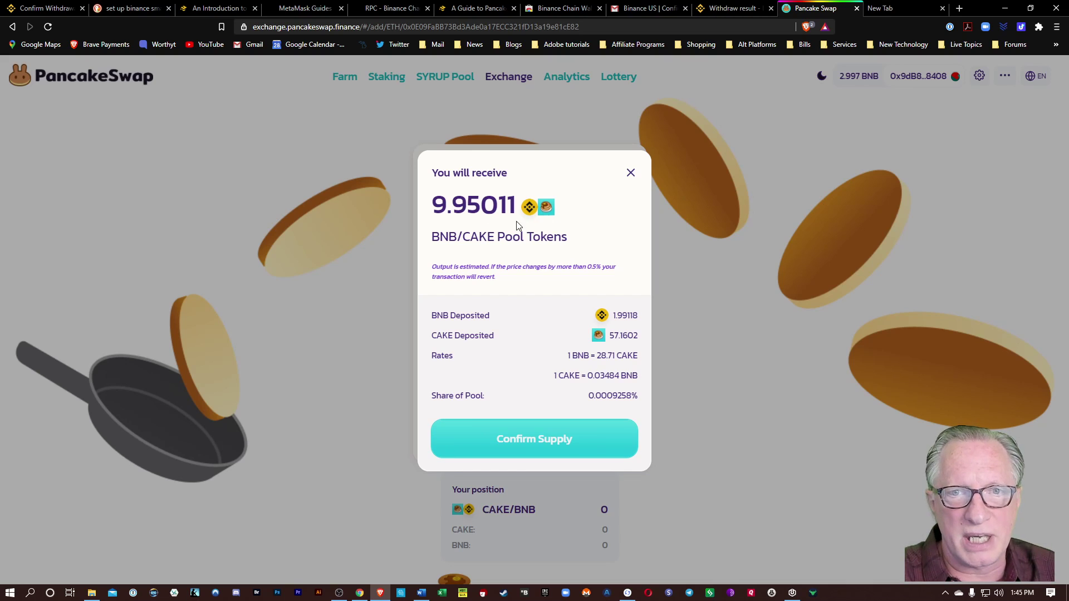
click(532, 443)
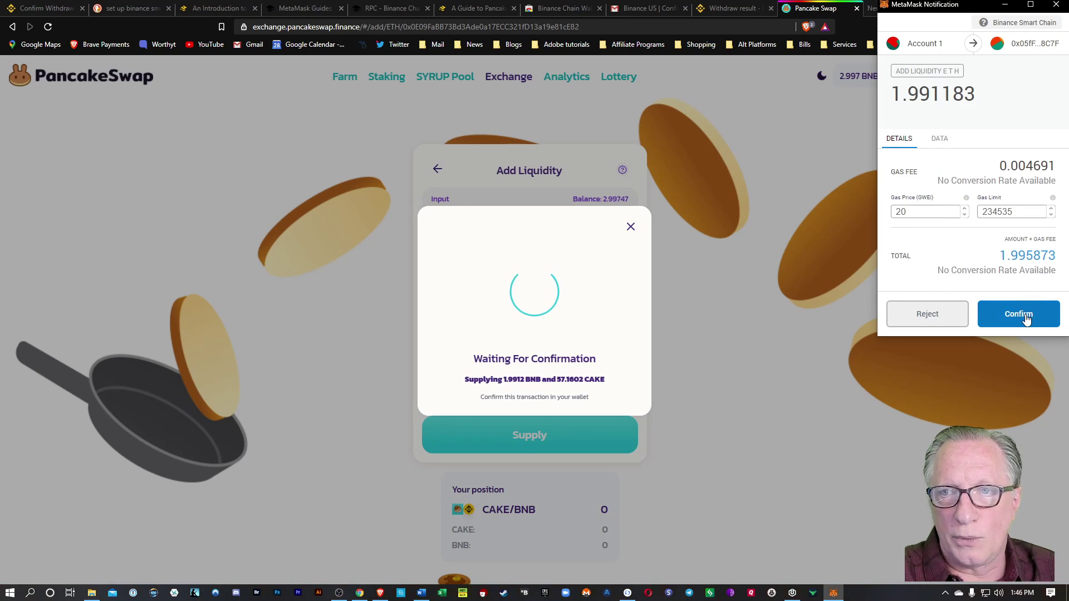
click(1023, 315)
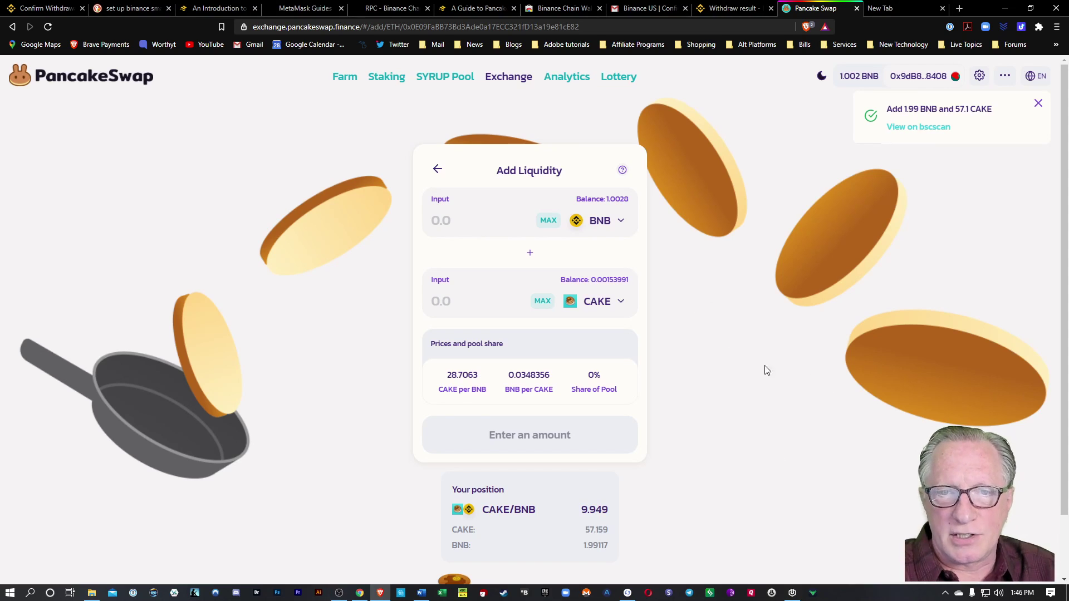
click(436, 172)
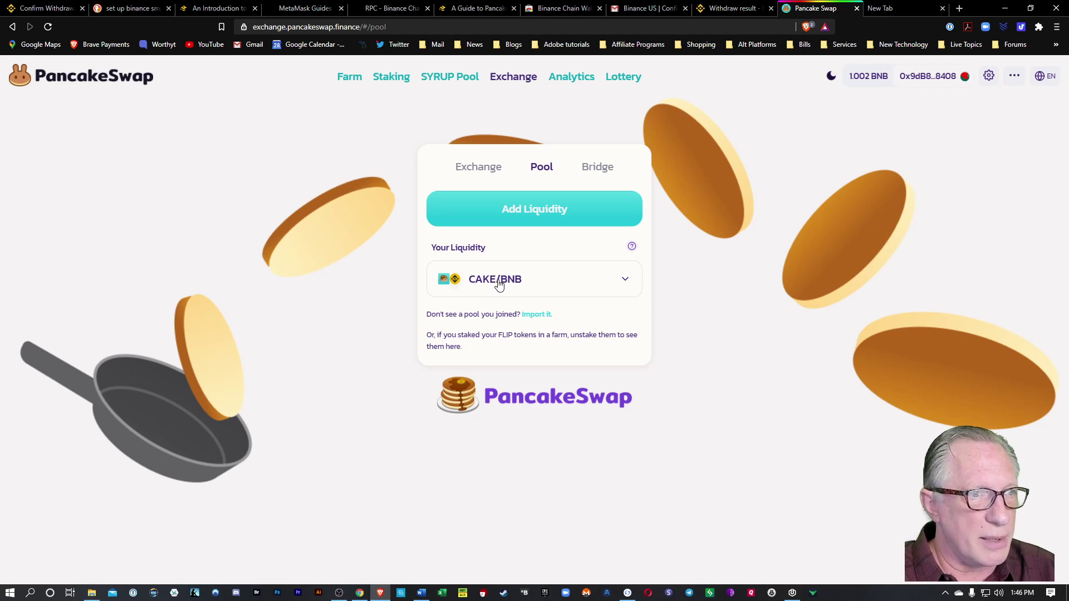
Switch between the Exchange and Pool views, then go to the Farms page.
click(474, 173)
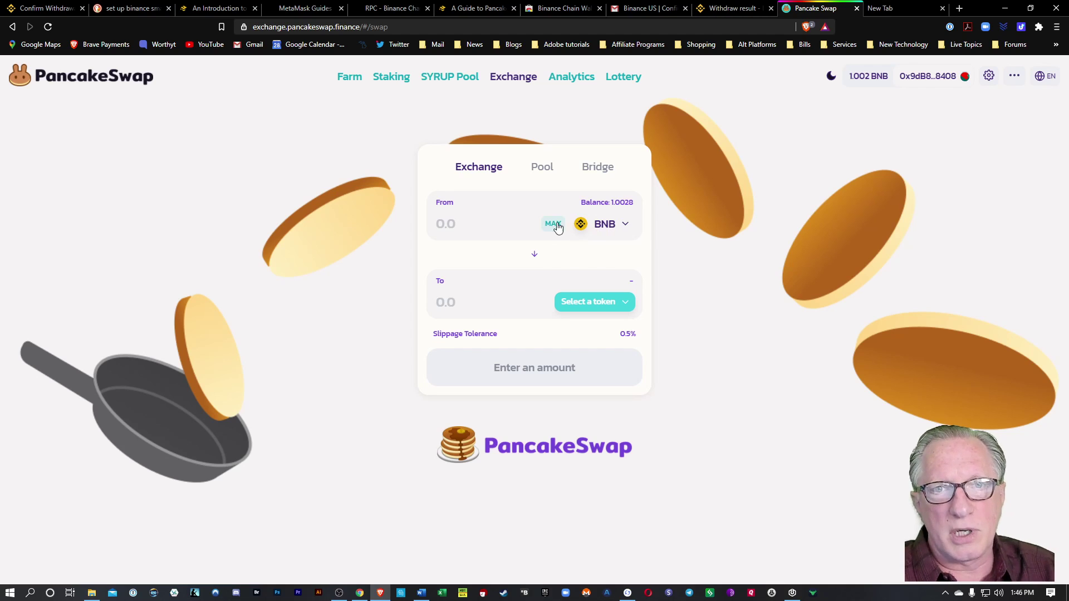
click(539, 172)
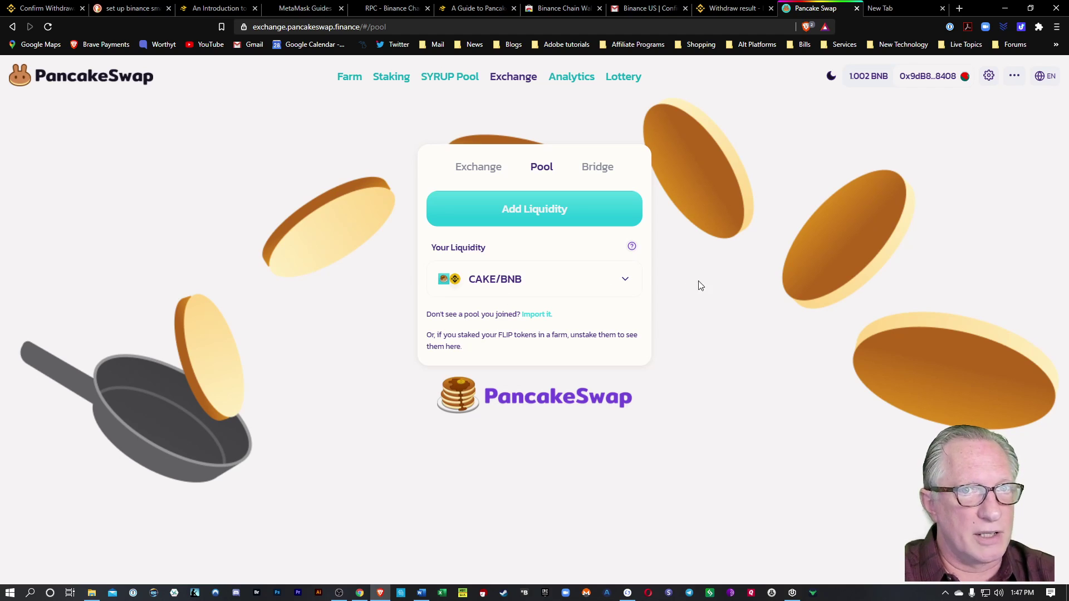
click(349, 81)
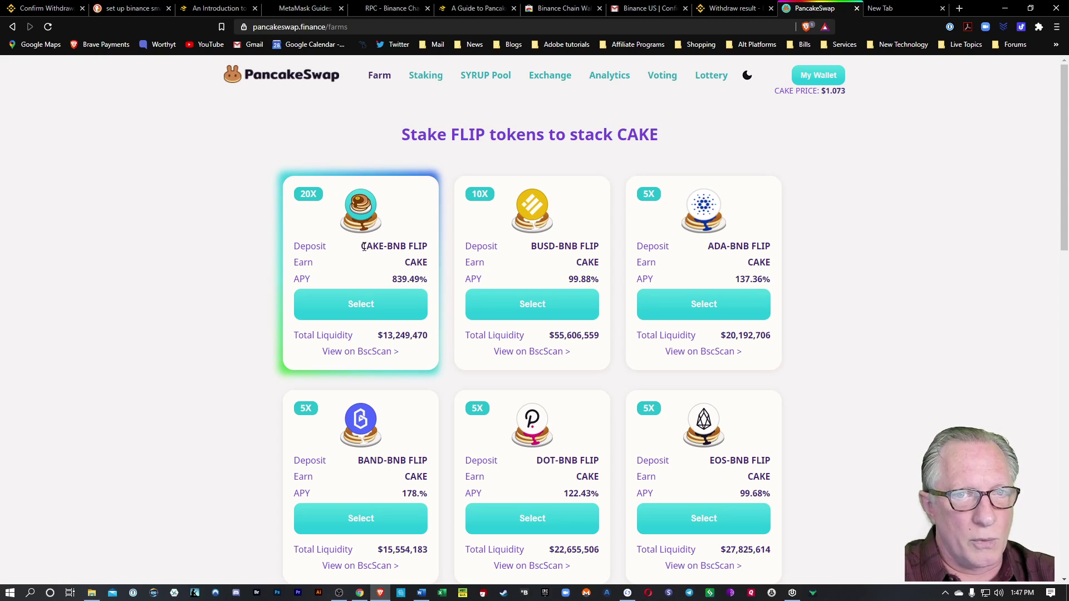
Highlight the CAKE-BNB FLIP farm name and open that farm's staking page.
drag(363, 247, 428, 247)
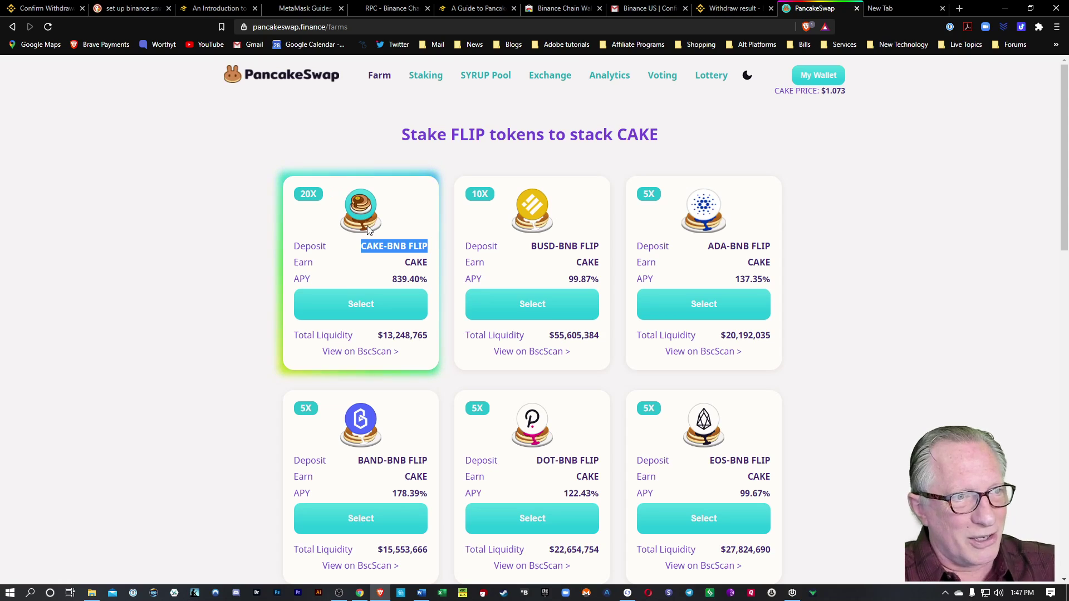
click(362, 309)
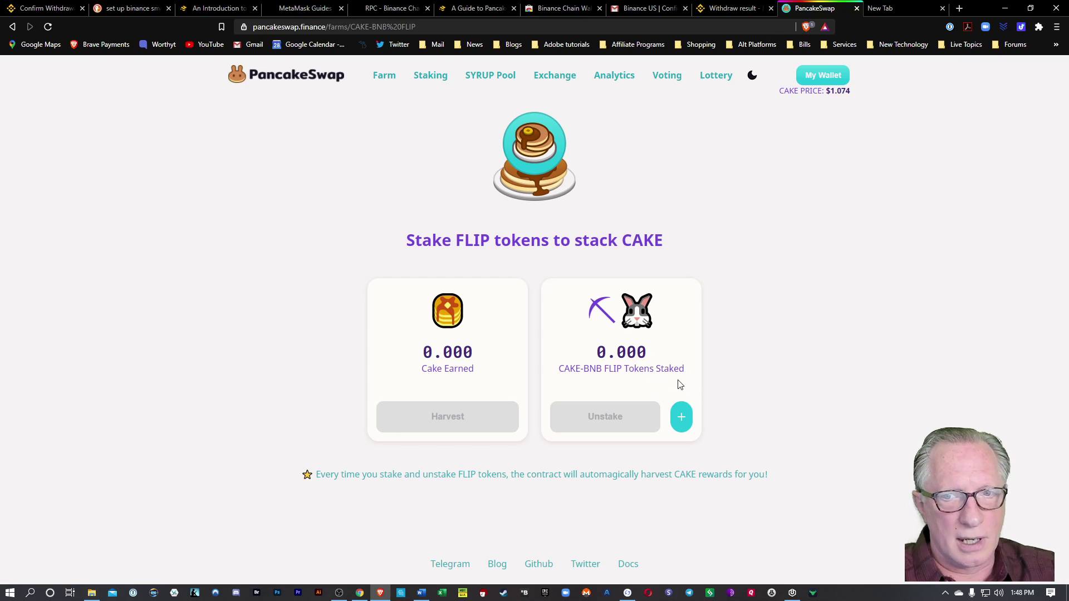
Deposit the full 9.95 CAKE-BNB FLIP balance into the farm and approve it in MetaMask.
click(683, 418)
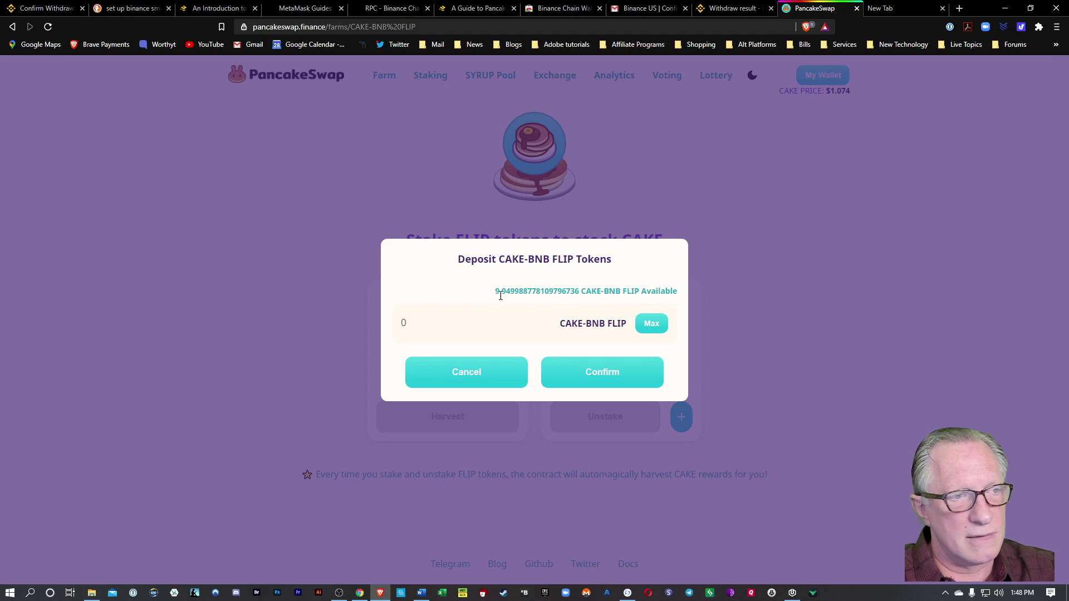
click(653, 326)
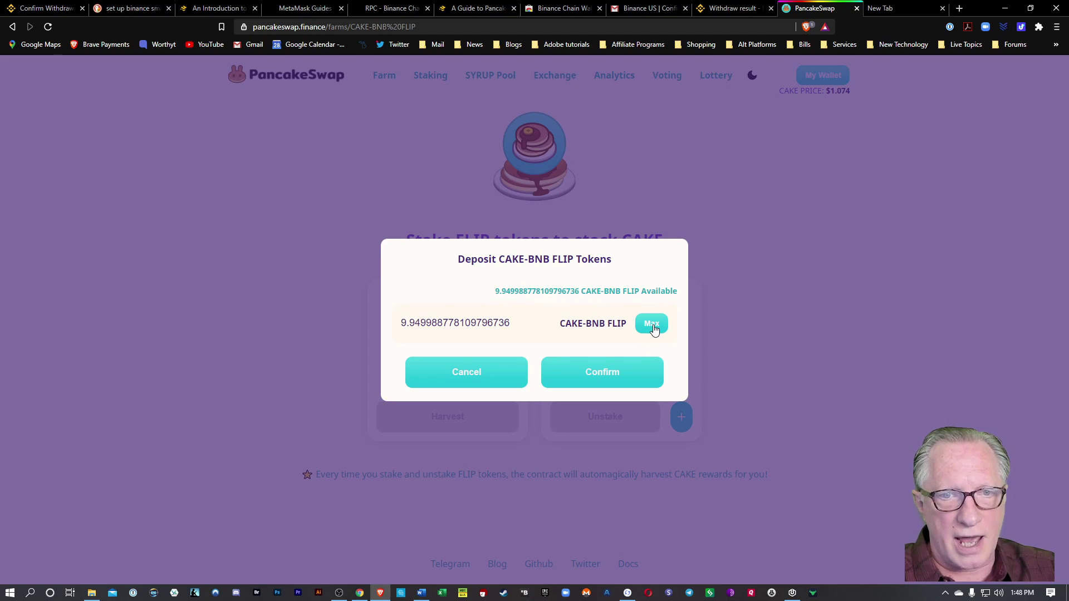
click(607, 373)
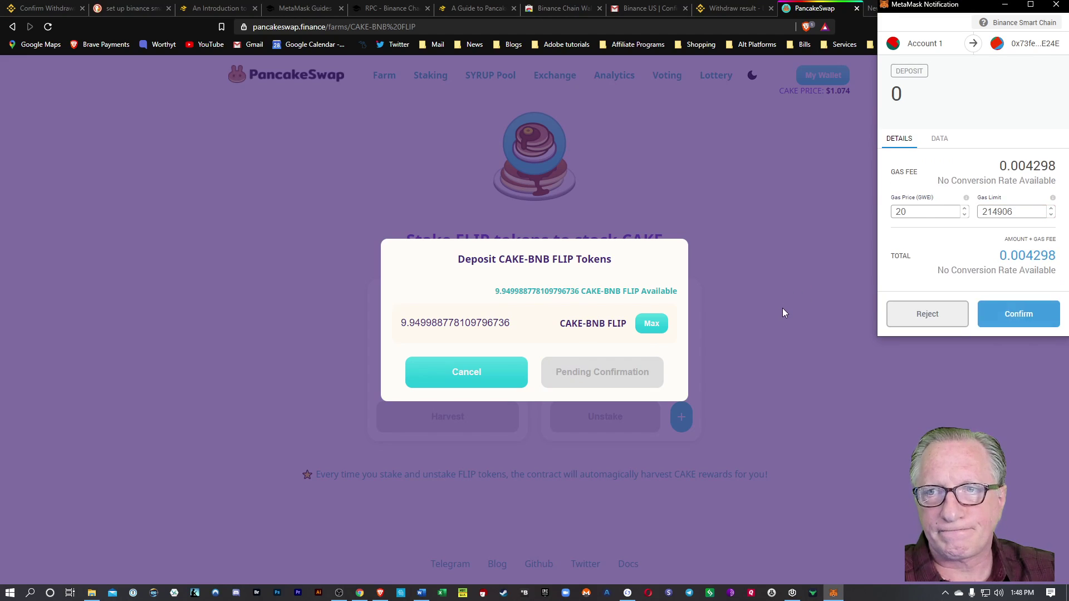
click(1019, 315)
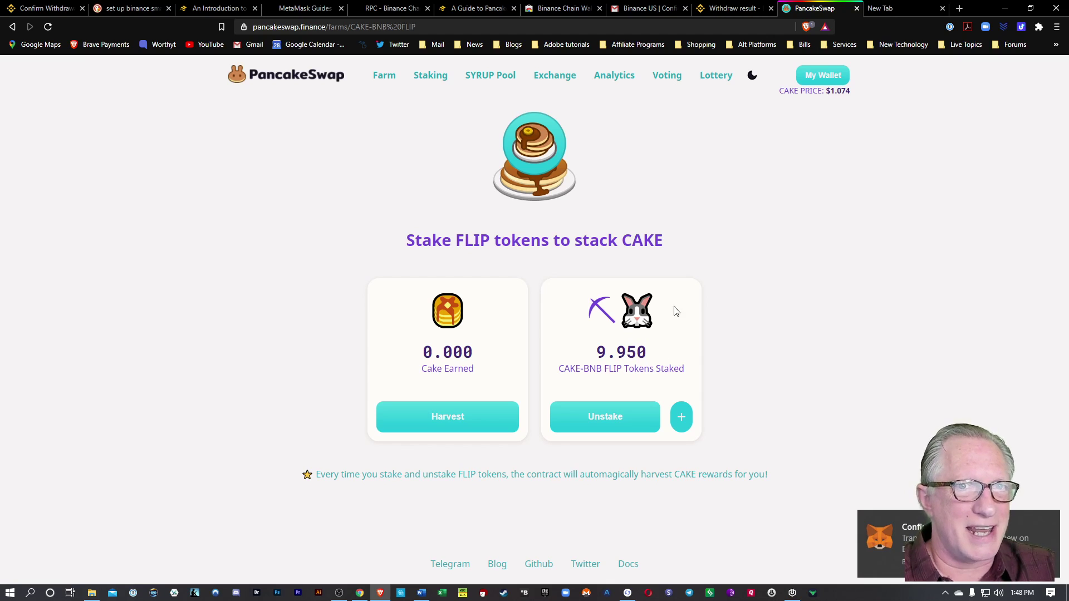
click(384, 77)
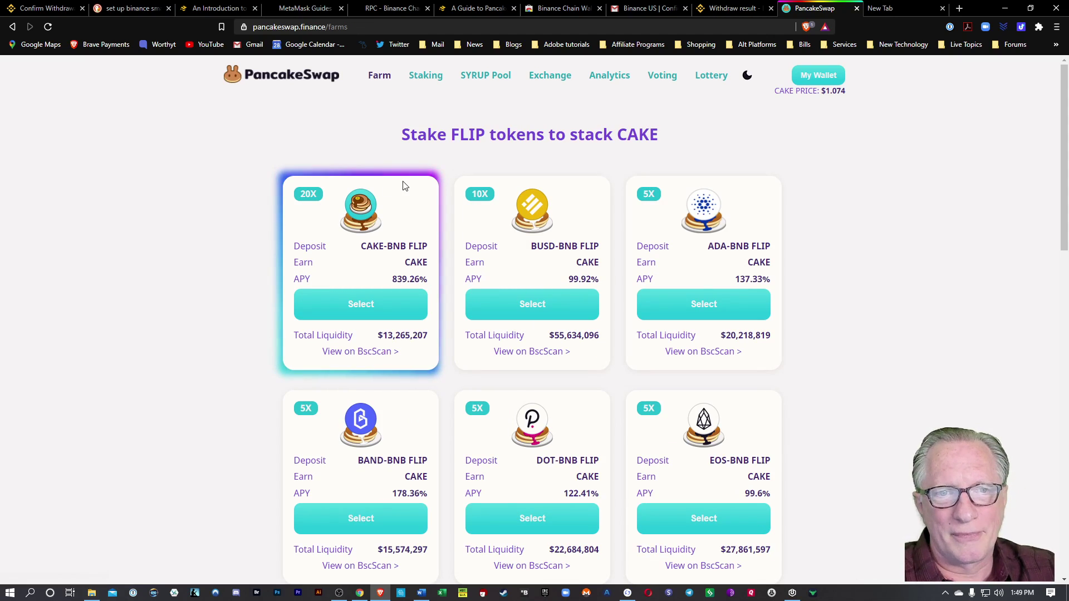
click(363, 308)
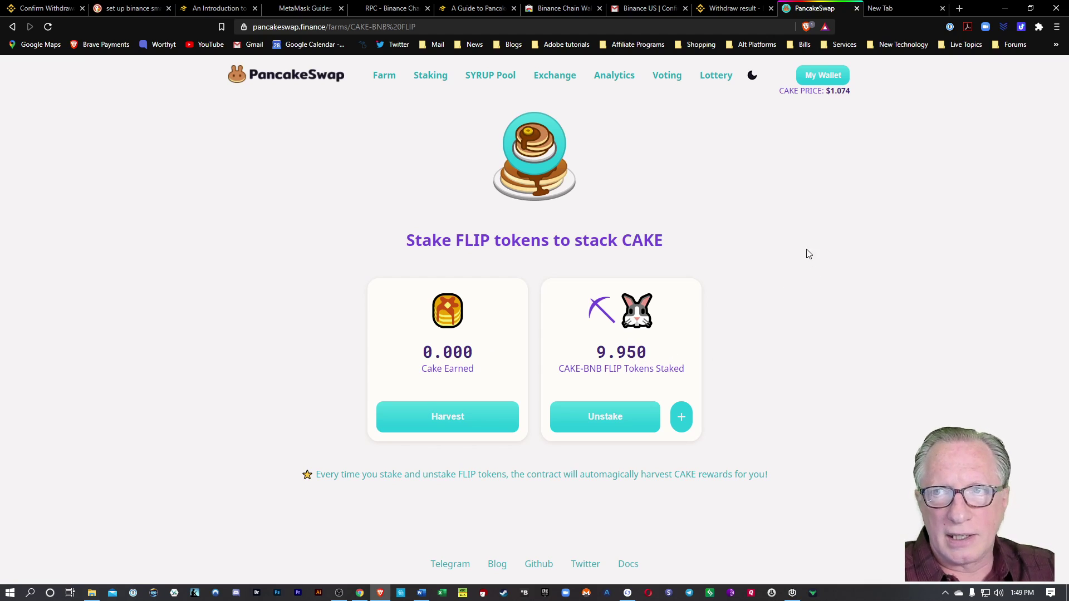
click(1040, 27)
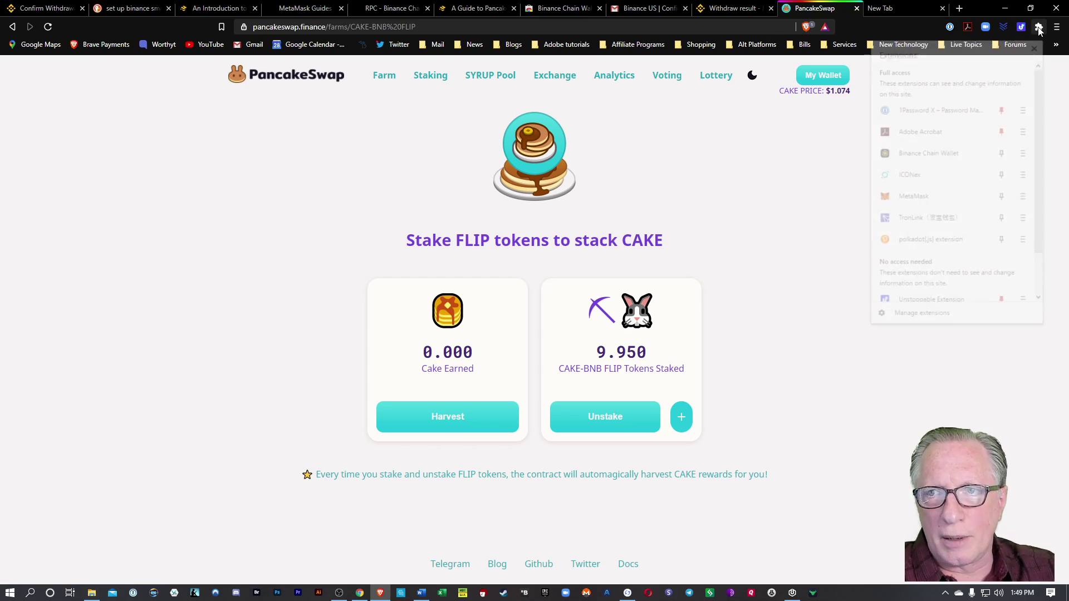
click(939, 195)
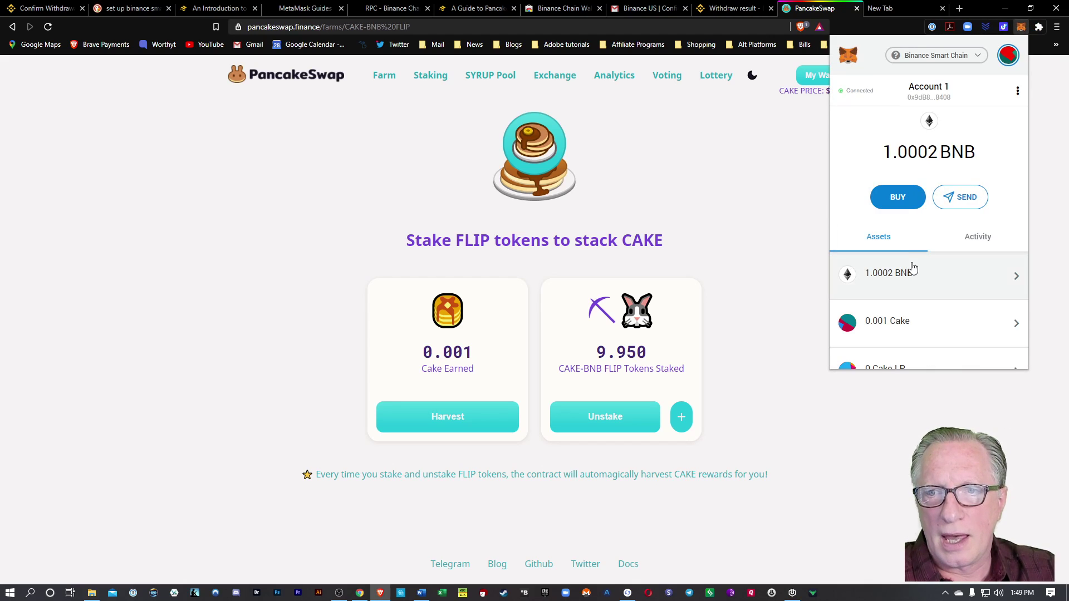
scroll(907, 267, down, 1)
scroll(900, 272, up, 1)
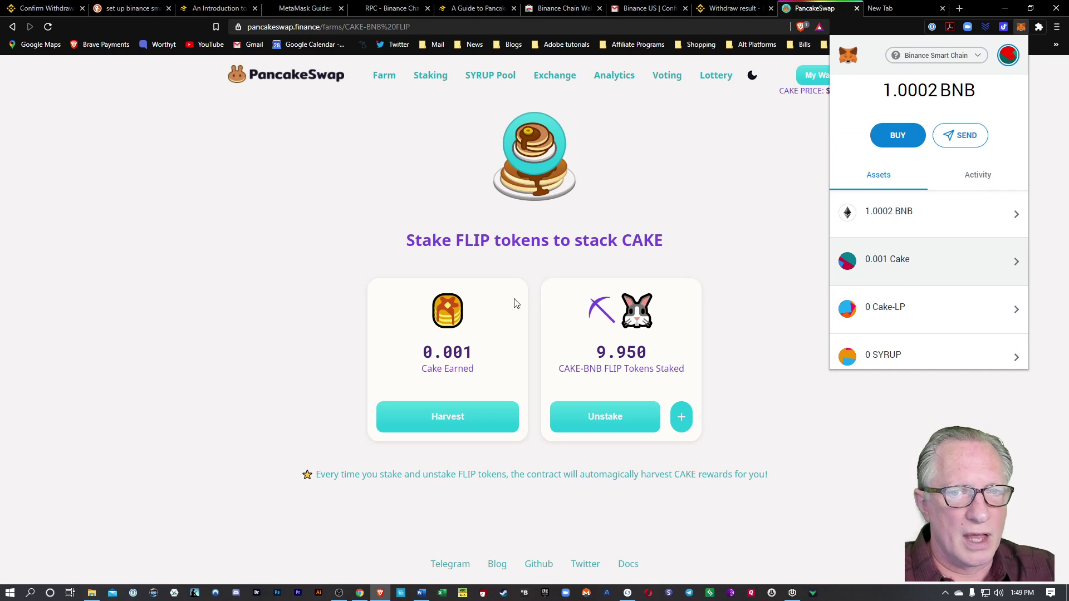
click(274, 328)
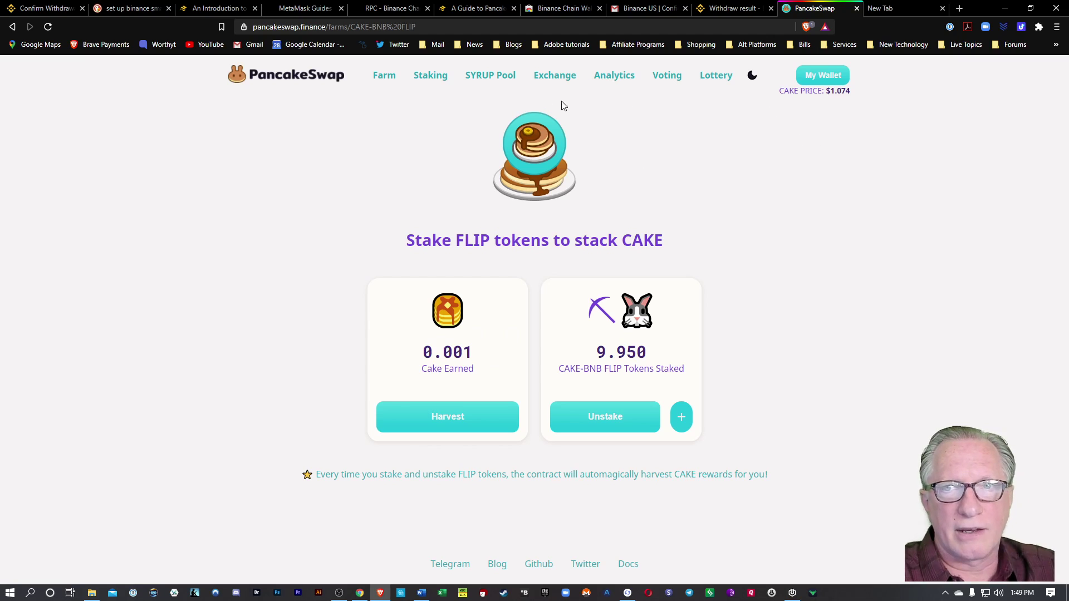
Swap 0.5 BNB for CAKE and approve the transaction in MetaMask.
click(556, 79)
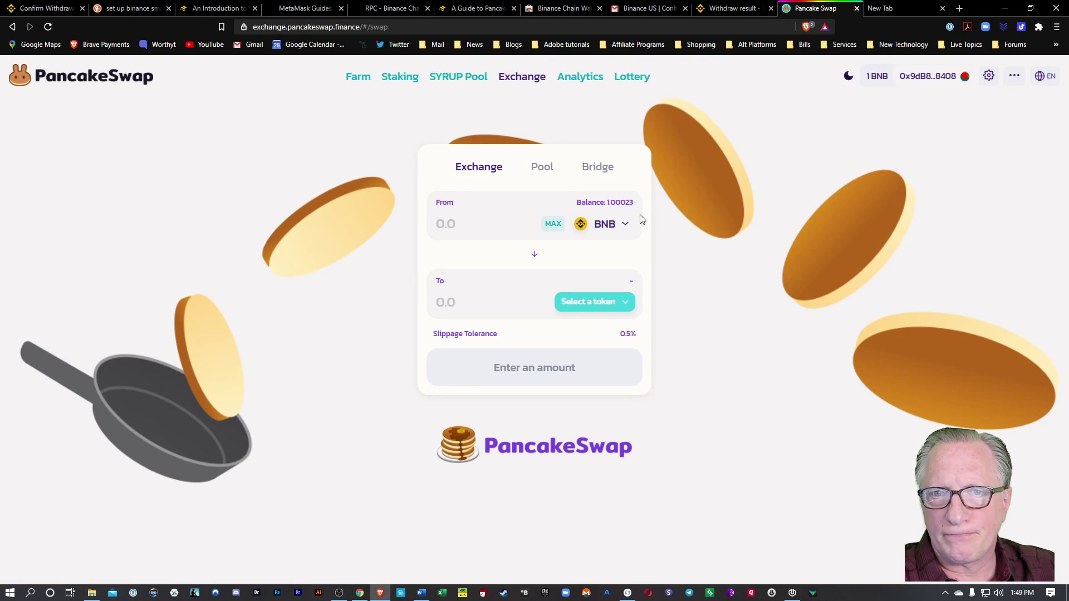
click(622, 310)
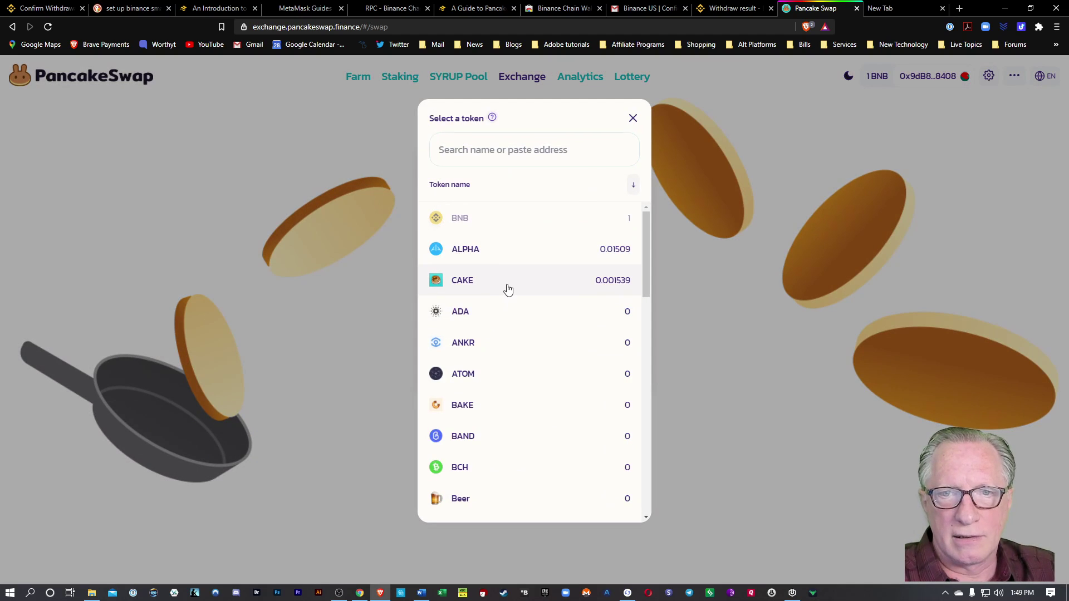
click(507, 289)
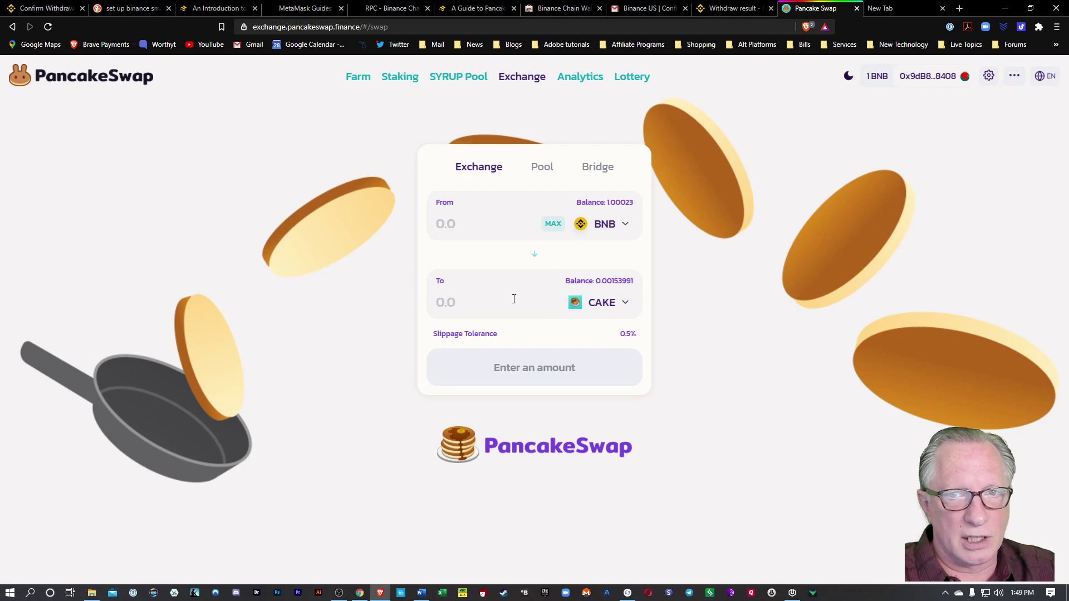
click(481, 231)
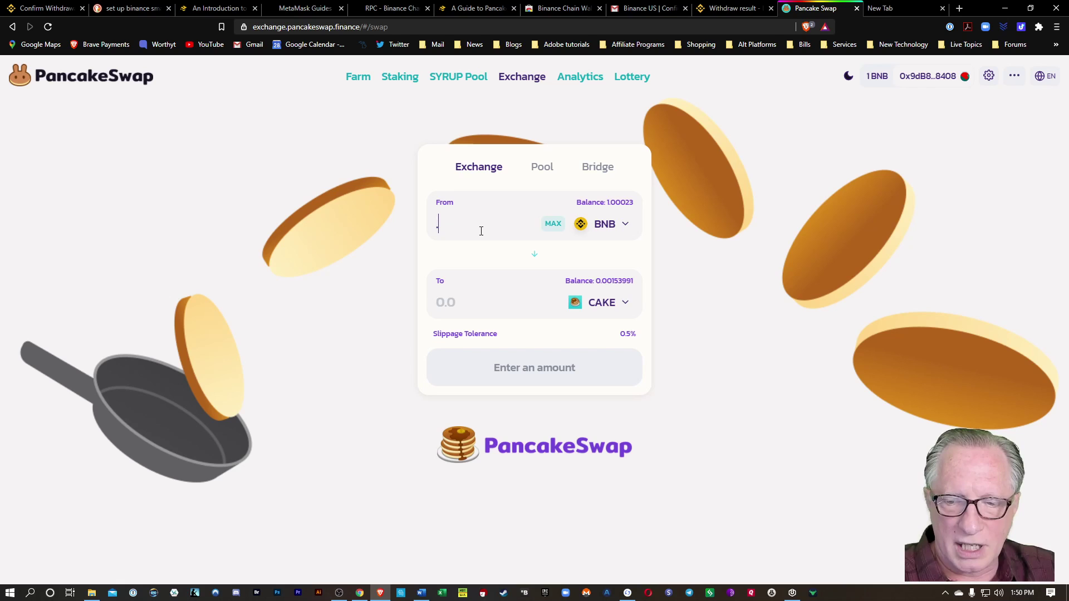
text(.5)
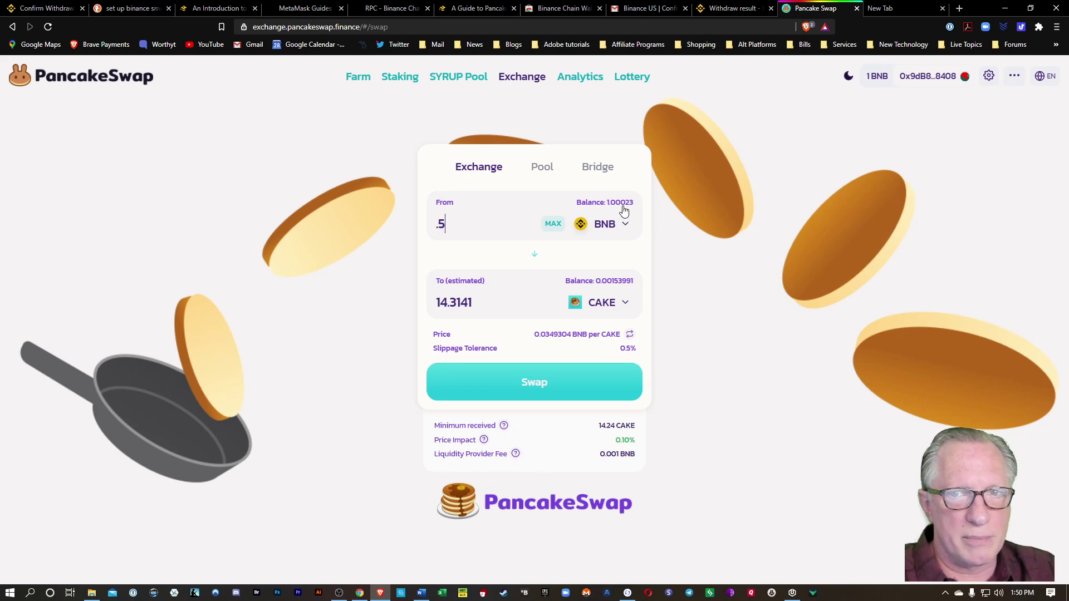
click(543, 388)
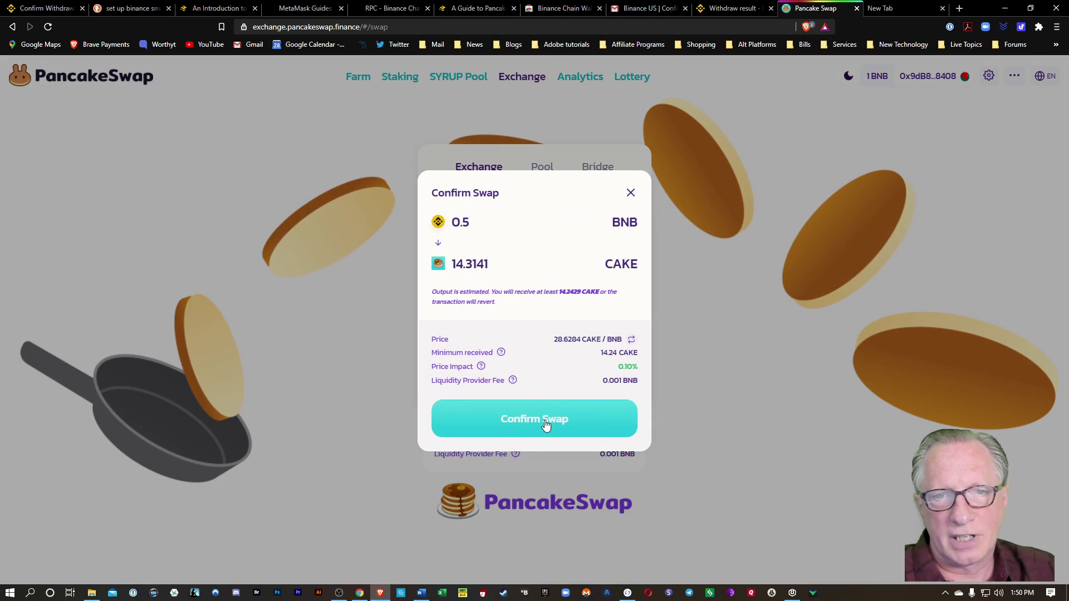
click(544, 422)
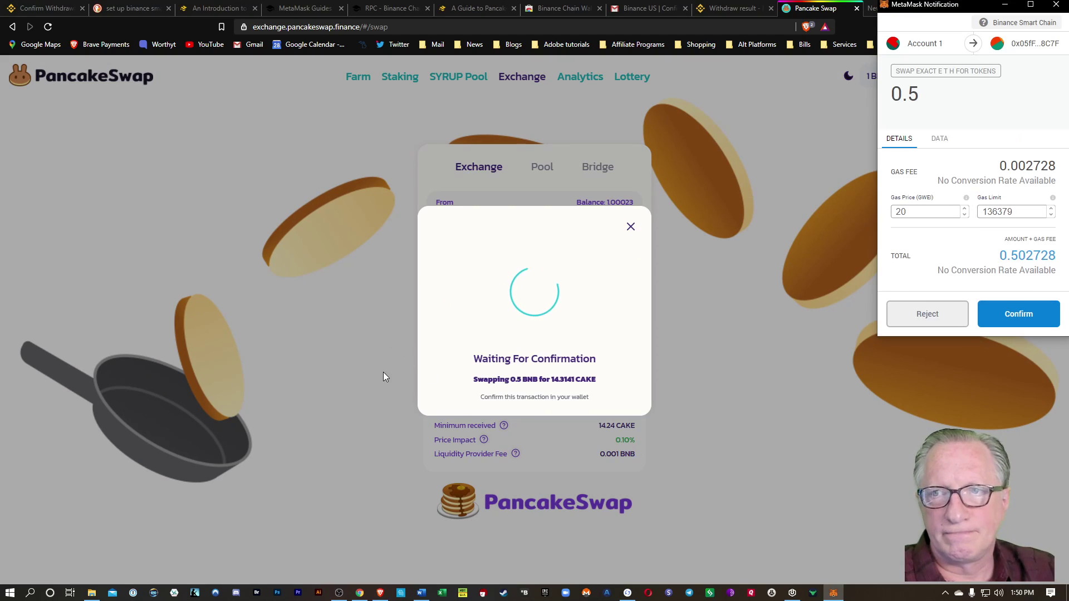
click(1026, 321)
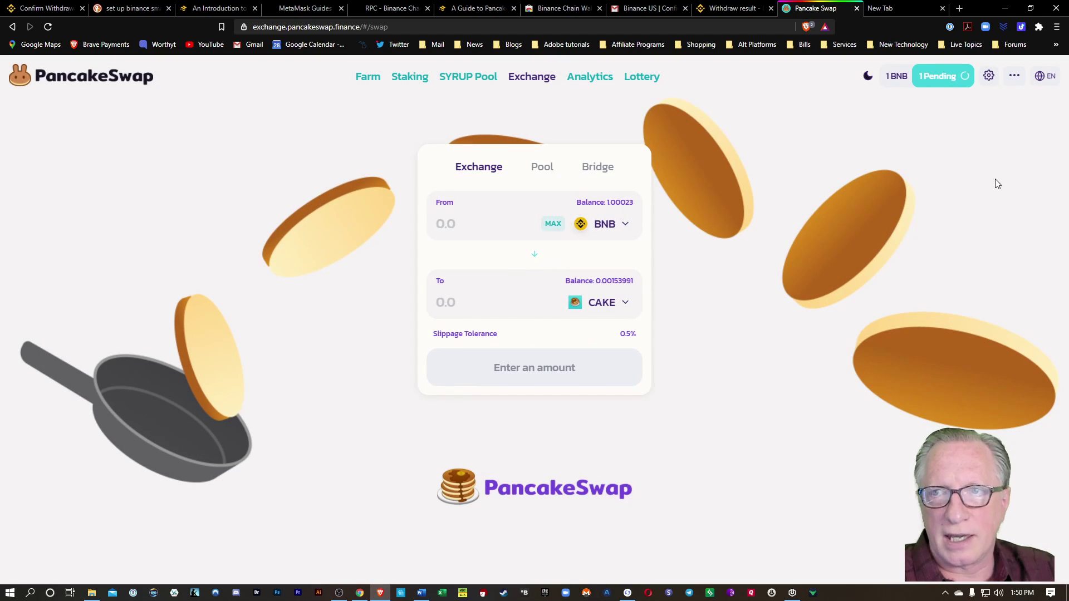
Check the MetaMask balances (0.498017 BNB, 14.33 CAKE) and dismiss the swap notice.
click(1039, 27)
click(945, 194)
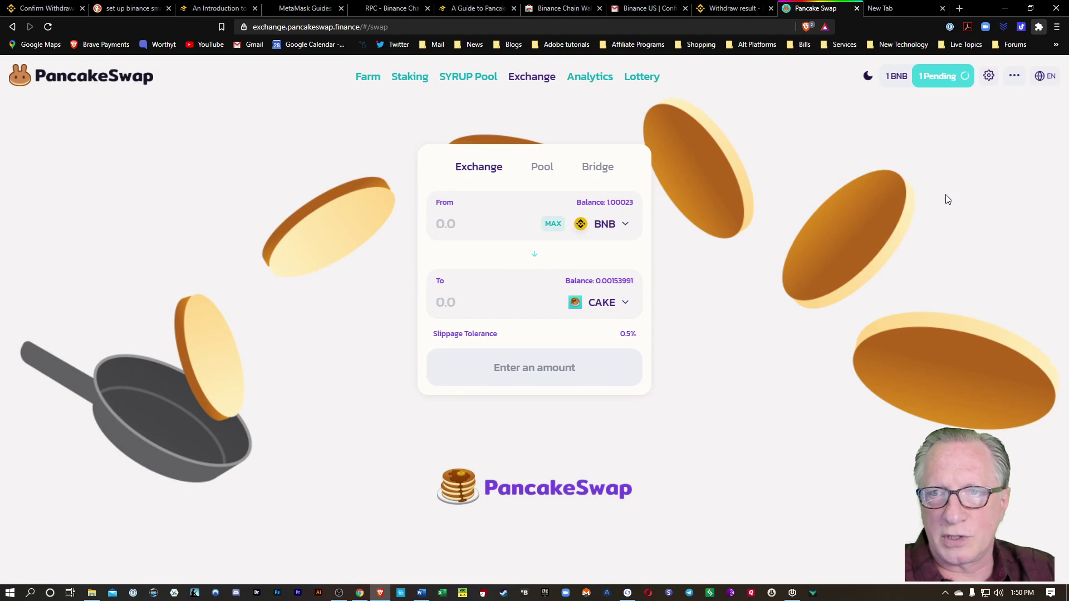
scroll(912, 309, down, 3)
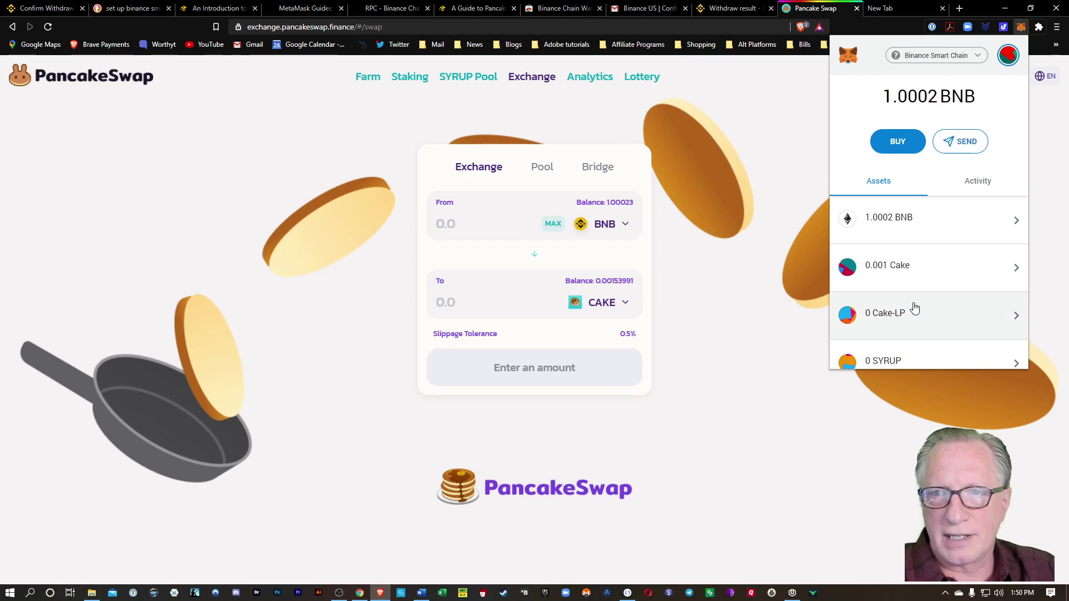
key(Escape)
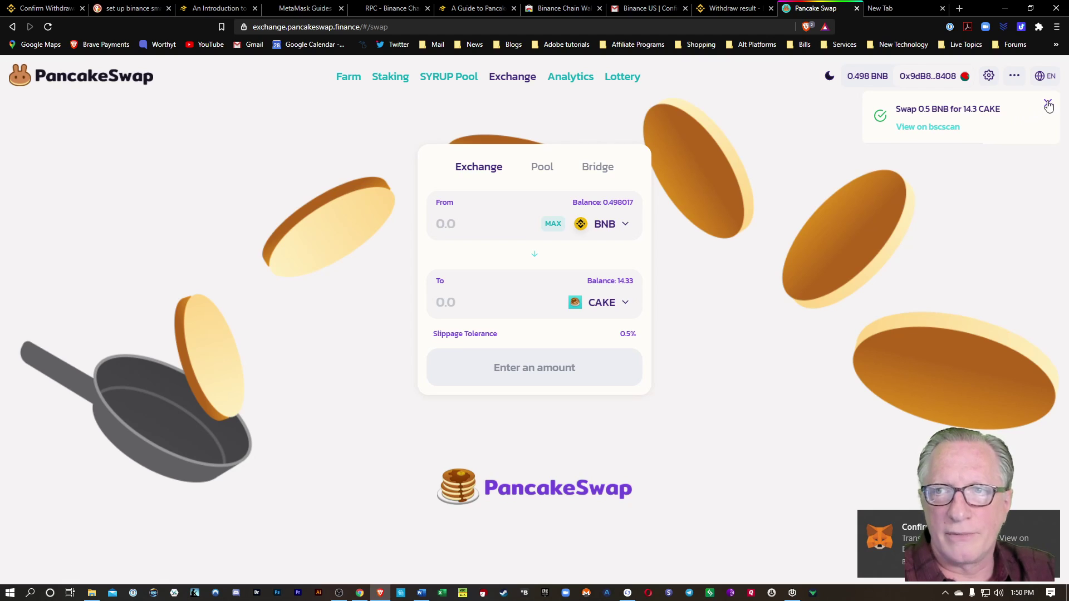
click(1048, 106)
click(1039, 26)
click(960, 206)
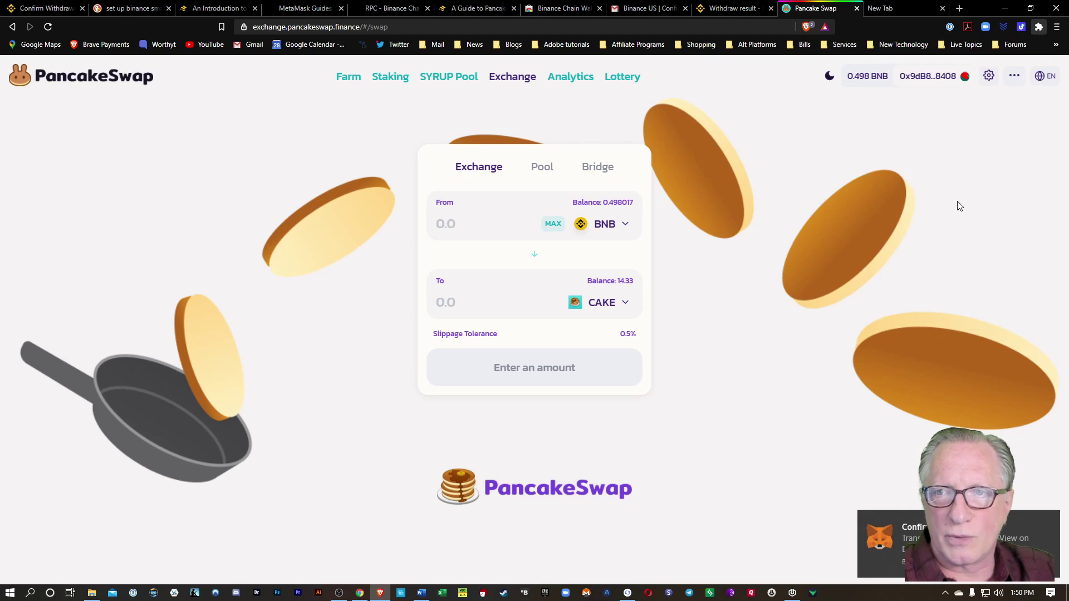
Review the updated CAKE balance in MetaMask, then close the wallet.
key(alt+shift+m)
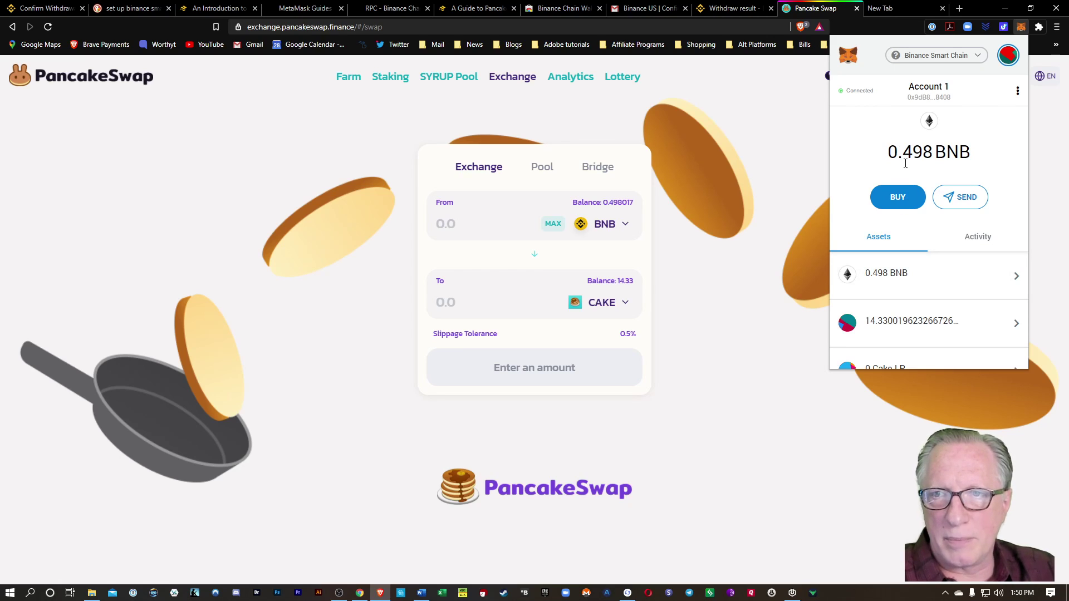
scroll(943, 262, down, 2)
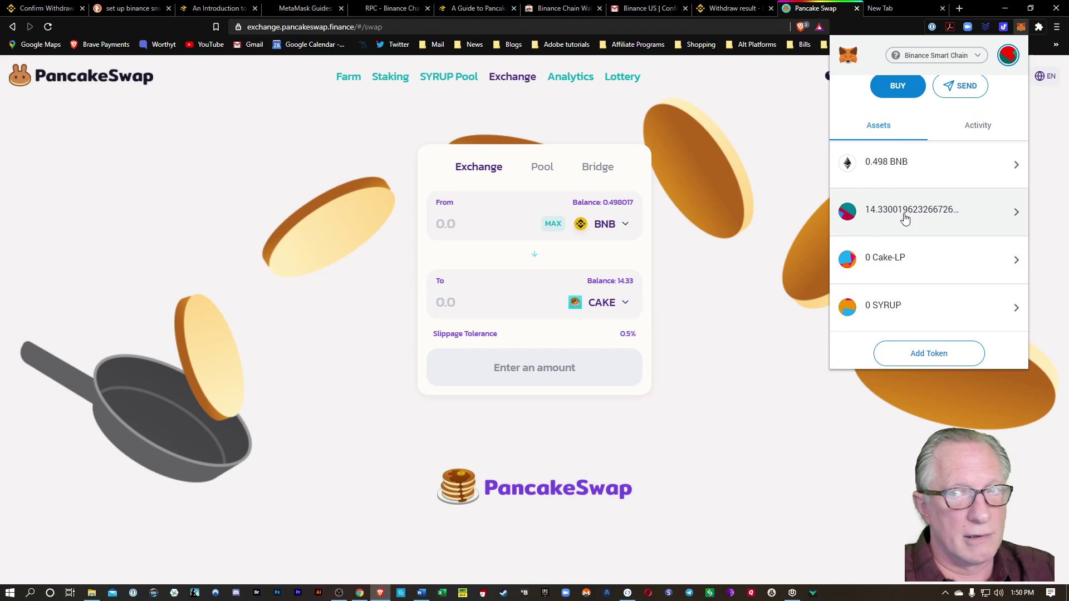
click(783, 258)
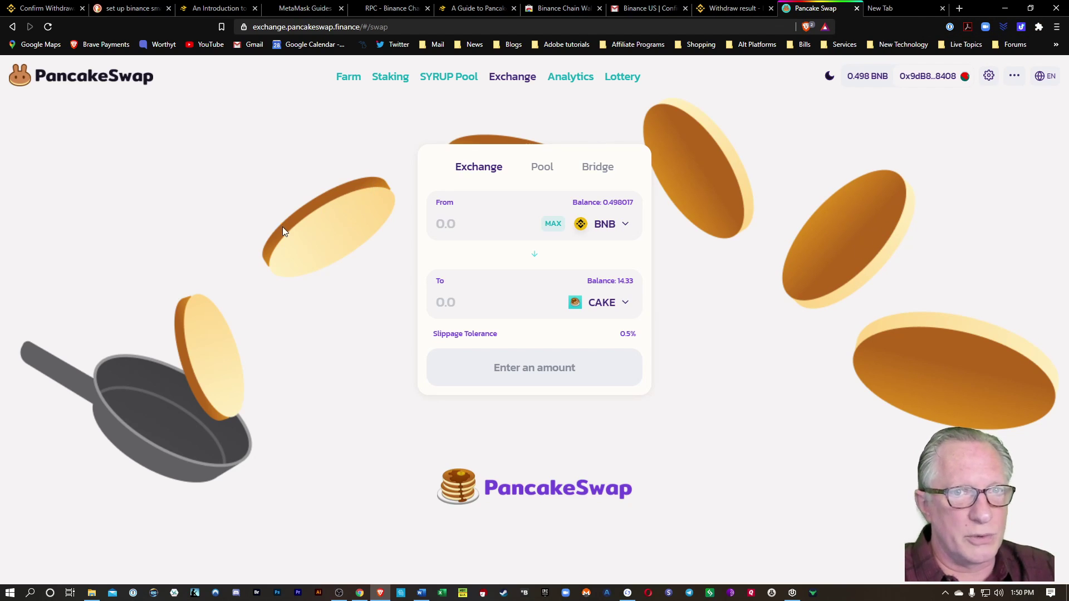
Open the CAKE-BNB FLIP farm (0.004 CAKE earned), then the Stake CAKE for SYRUP page.
click(347, 78)
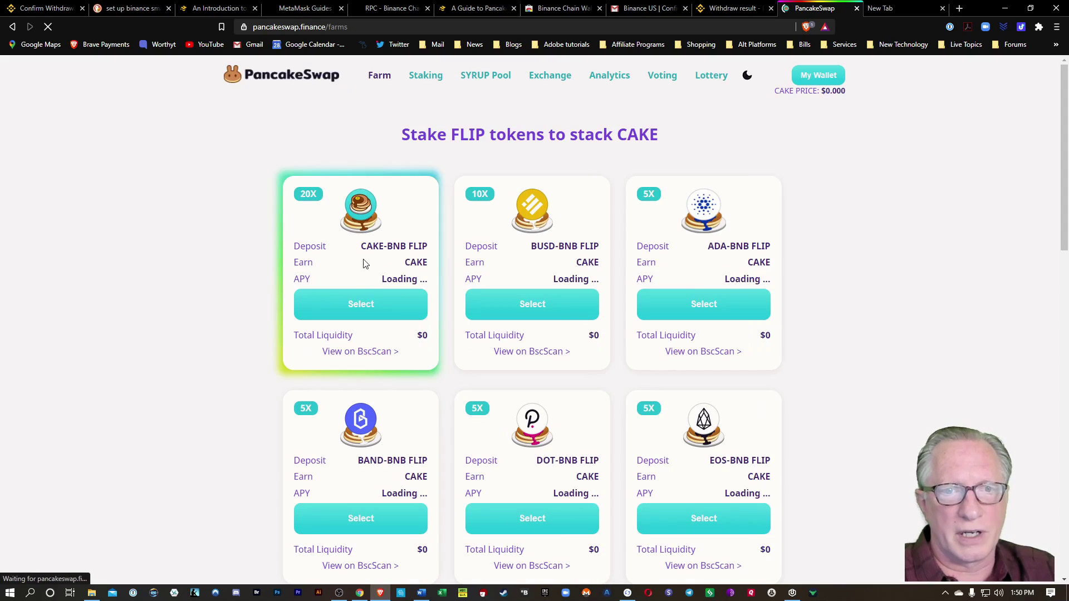
click(358, 304)
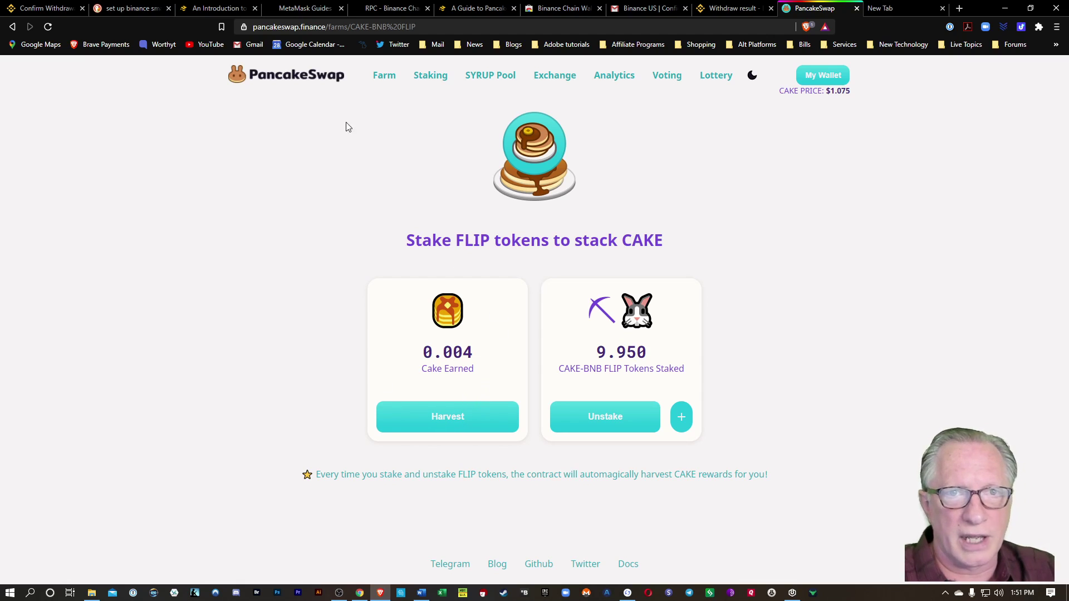
click(431, 76)
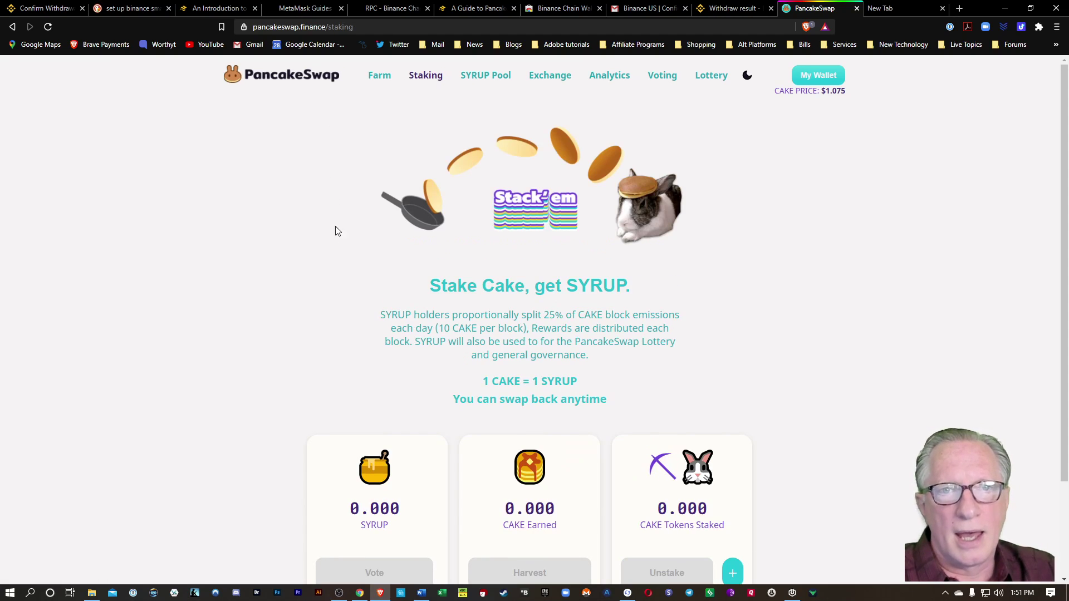
Deposit the full 14.33 CAKE balance to earn SYRUP and approve it in MetaMask.
scroll(309, 247, down, 2)
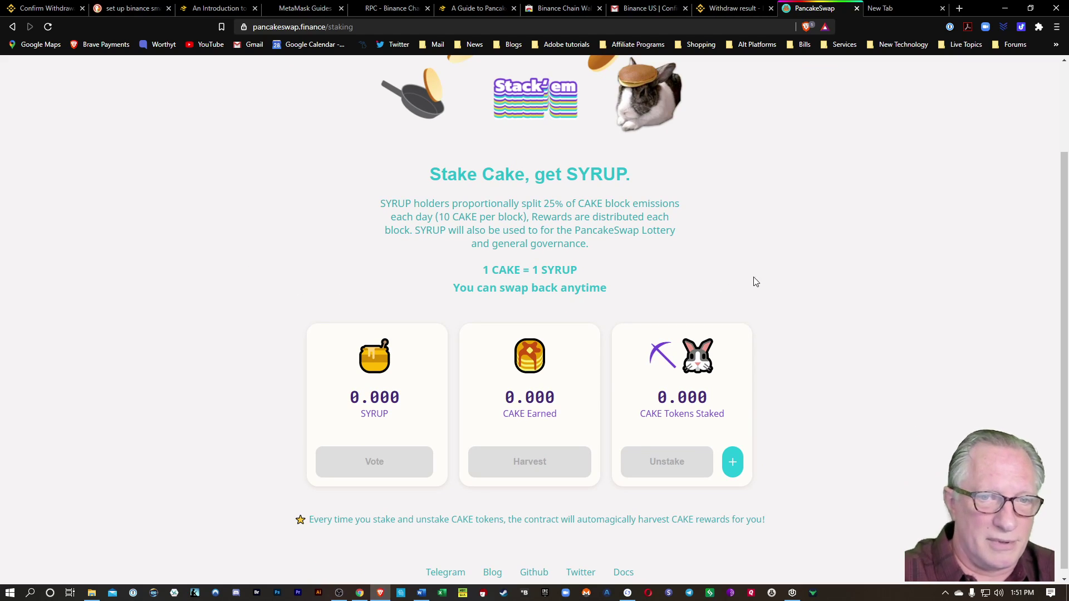
click(732, 465)
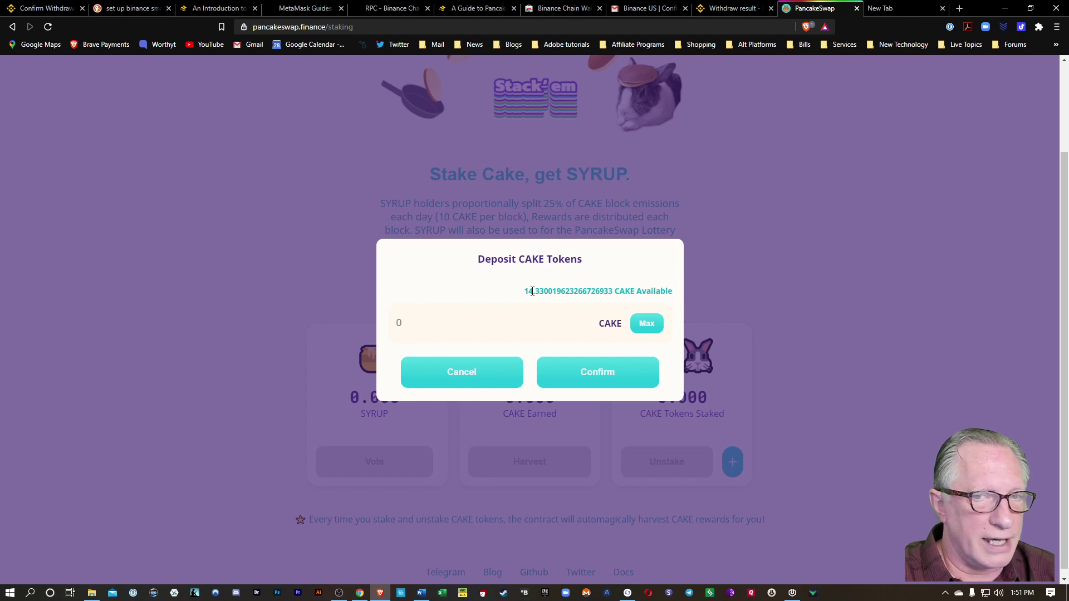
click(638, 328)
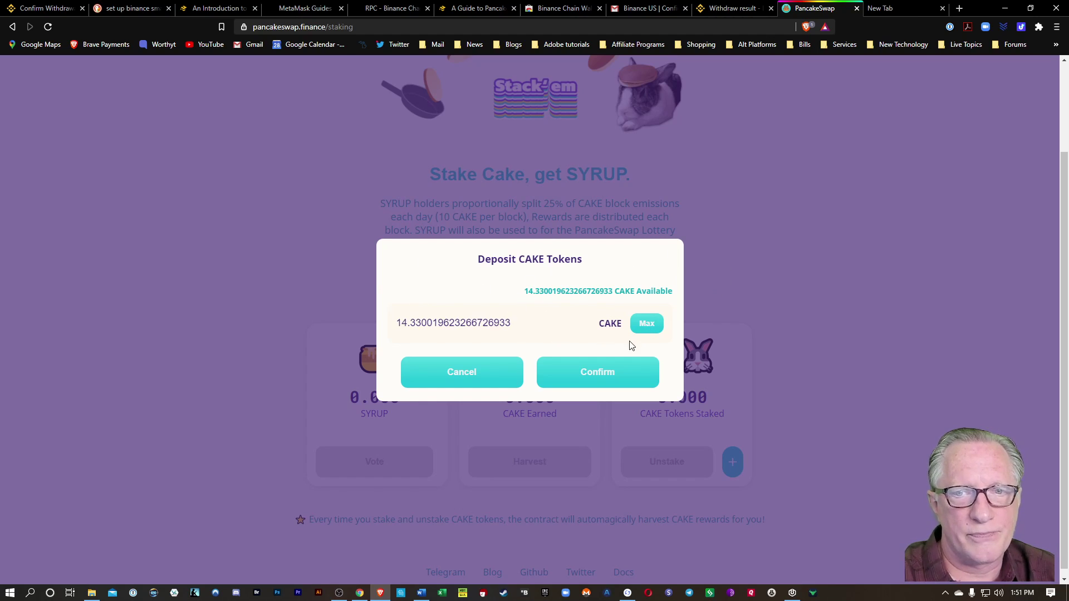
click(604, 377)
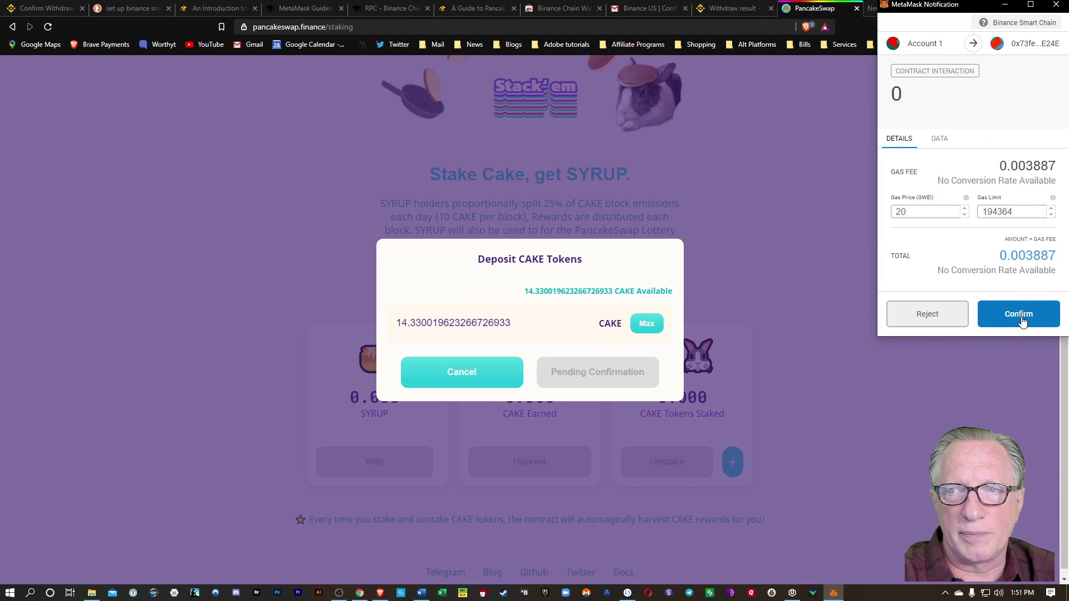
click(1023, 322)
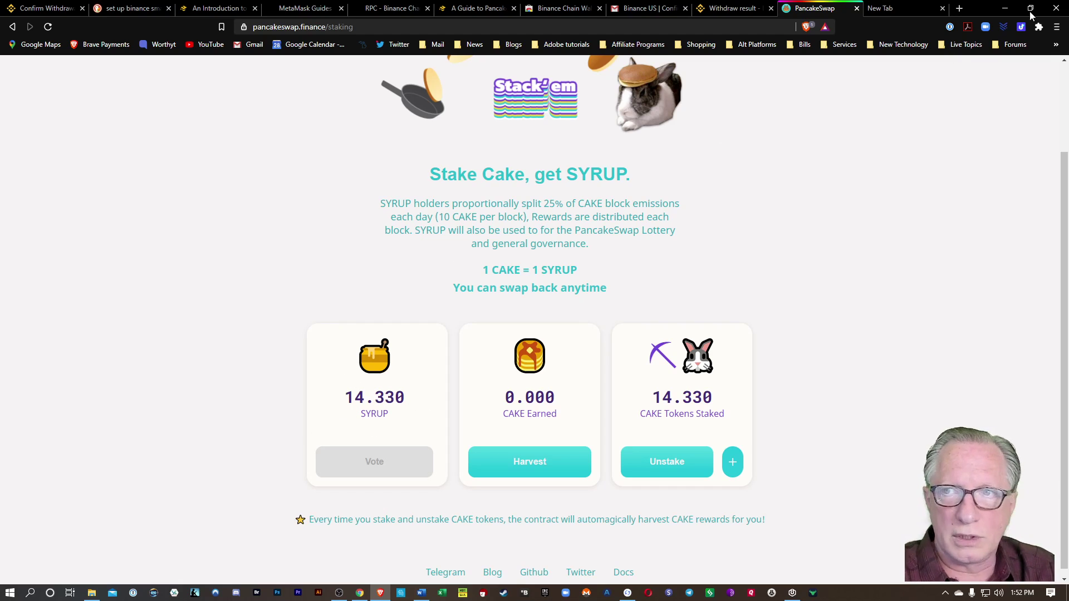
Check the MetaMask assets, confirming no CAKE remains in the wallet.
click(1039, 28)
click(940, 192)
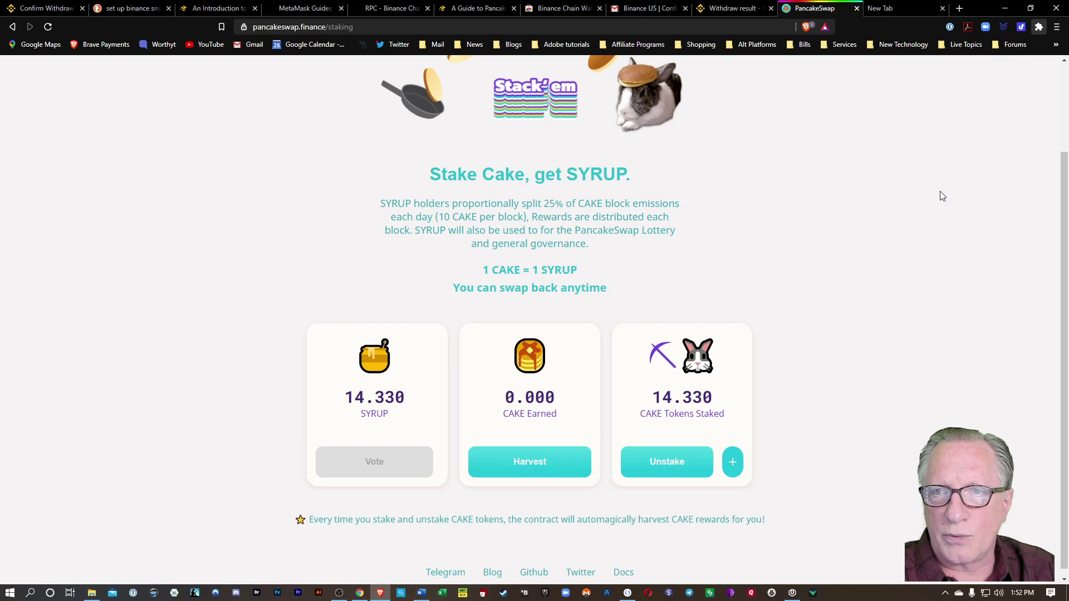
scroll(928, 259, down, 2)
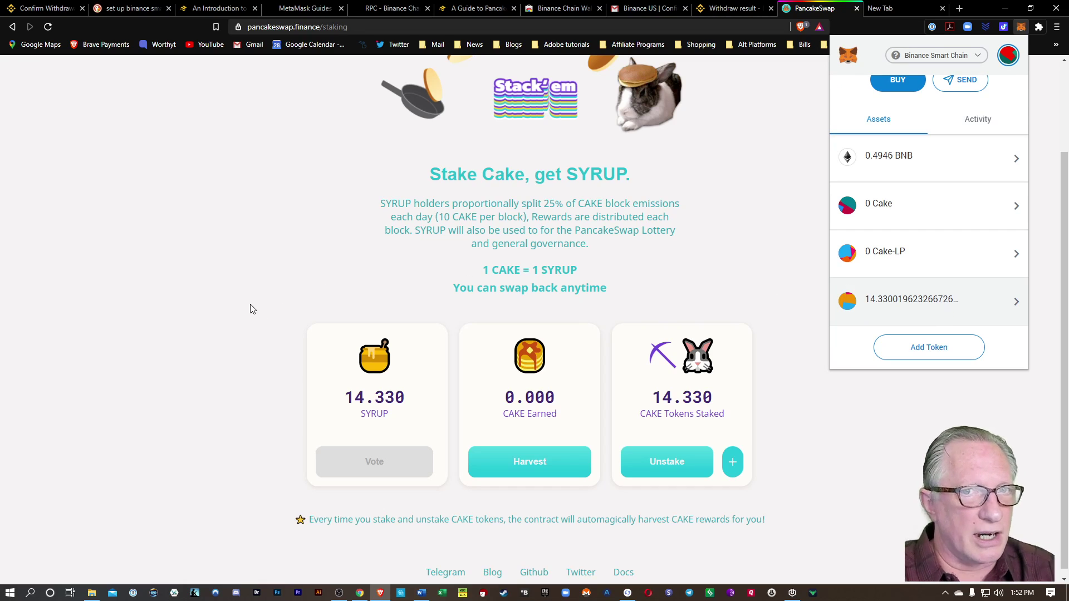
scroll(250, 307, up, 2)
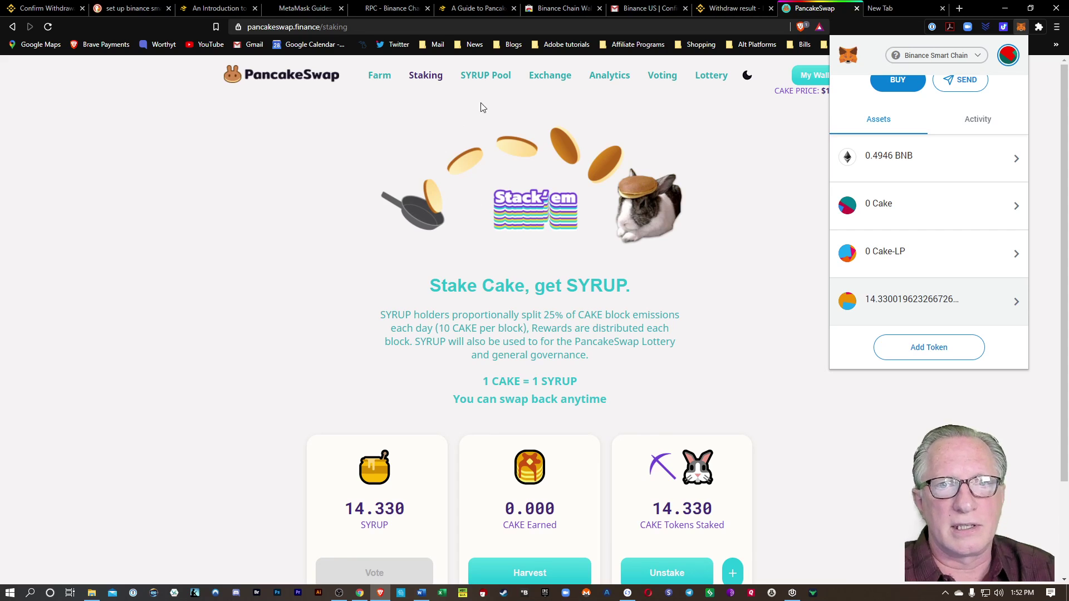
On the SYRUP Pool page, approve SYRUP spending for the TWT pool in MetaMask.
click(494, 79)
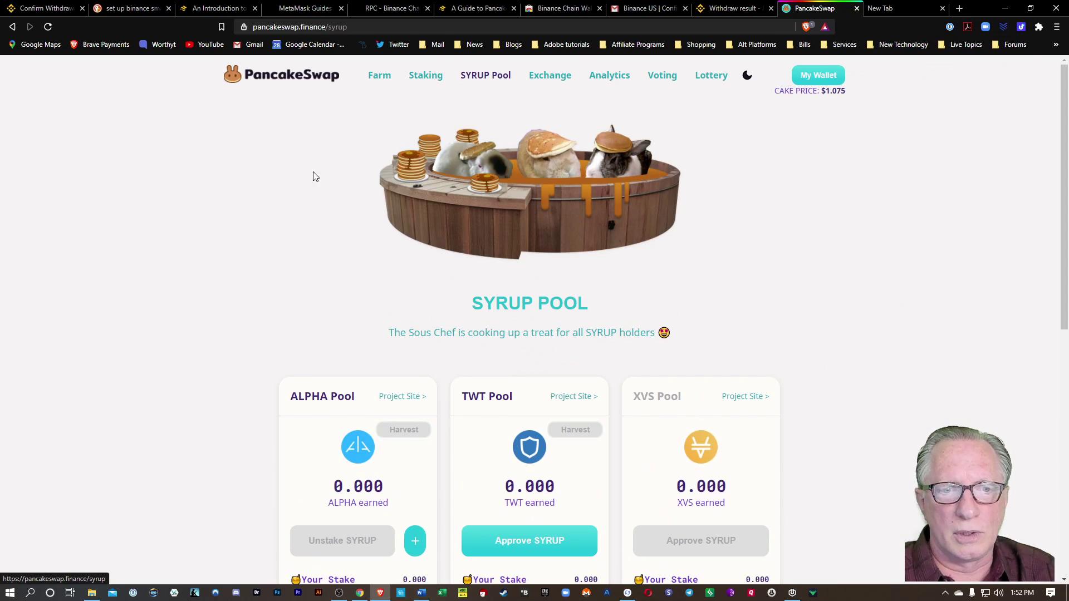
scroll(291, 243, down, 4)
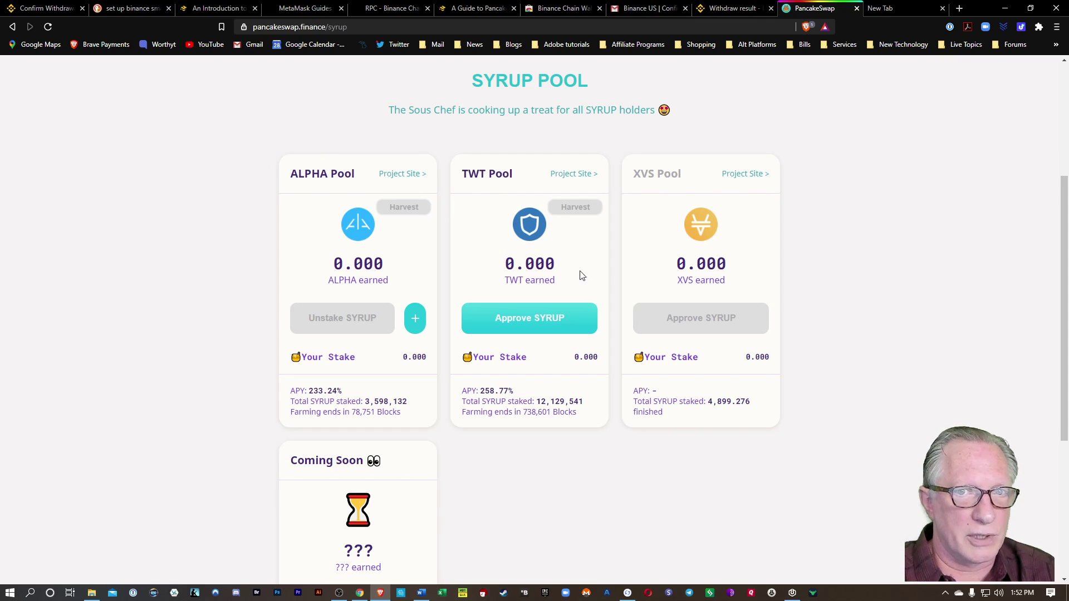
click(539, 325)
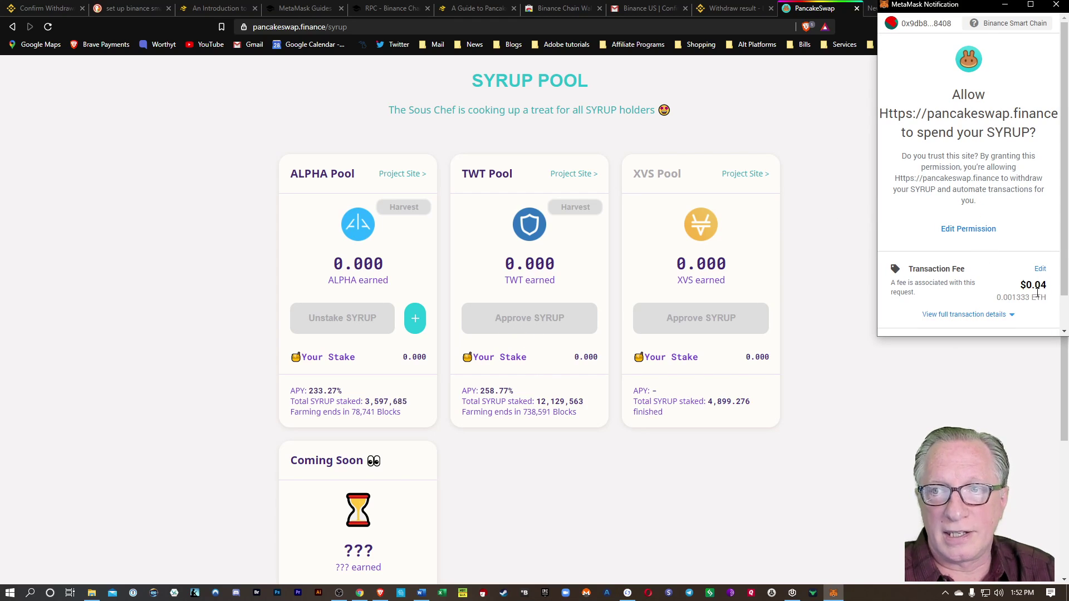
scroll(1000, 259, down, 2)
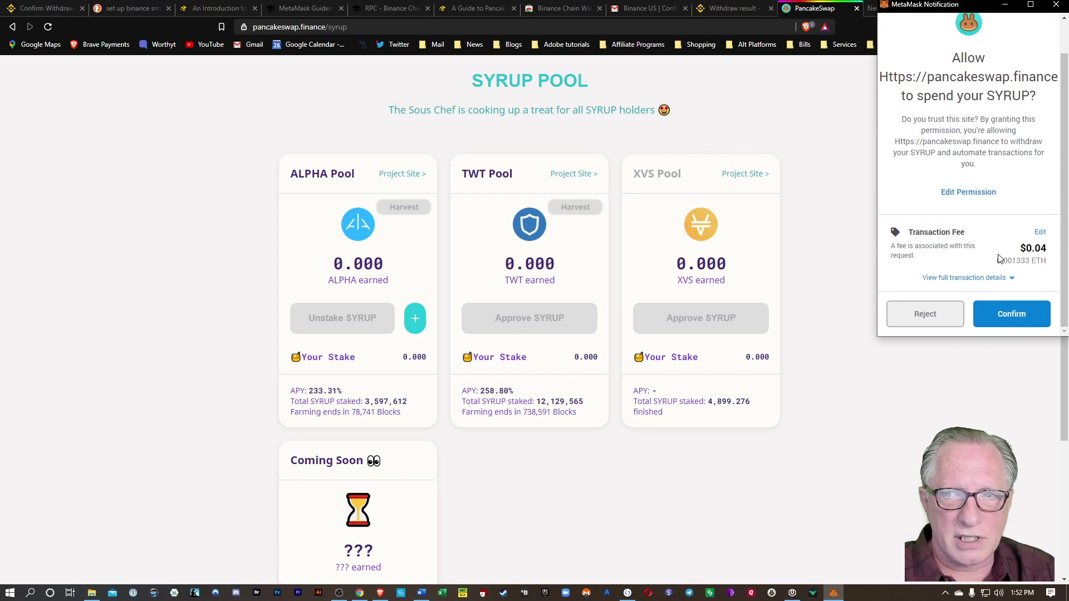
click(1018, 314)
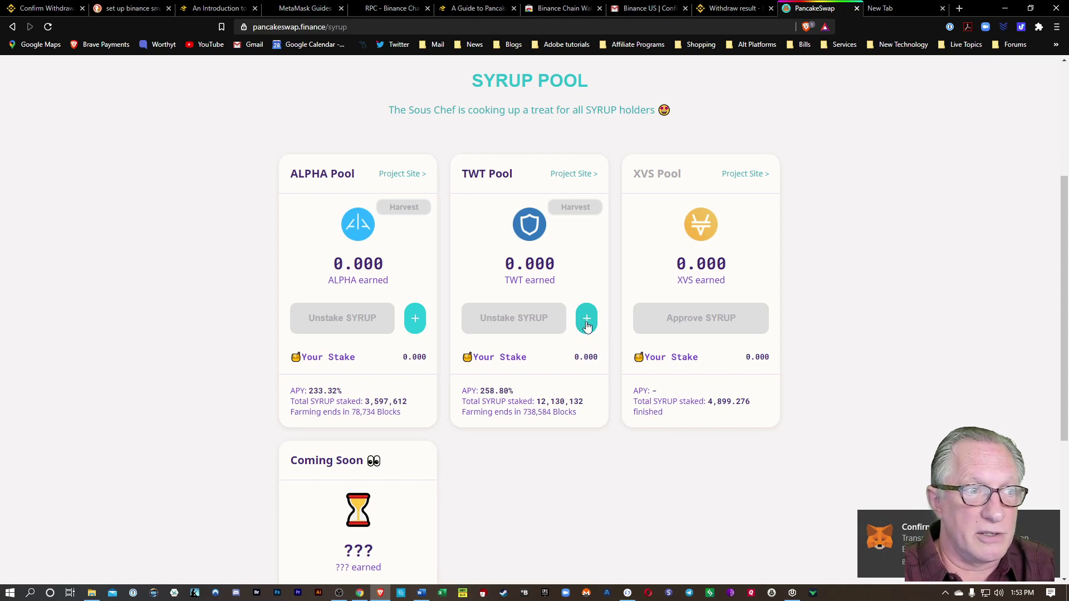
Open and cancel the SYRUP deposit forms for the TWT and ALPHA pools.
click(585, 322)
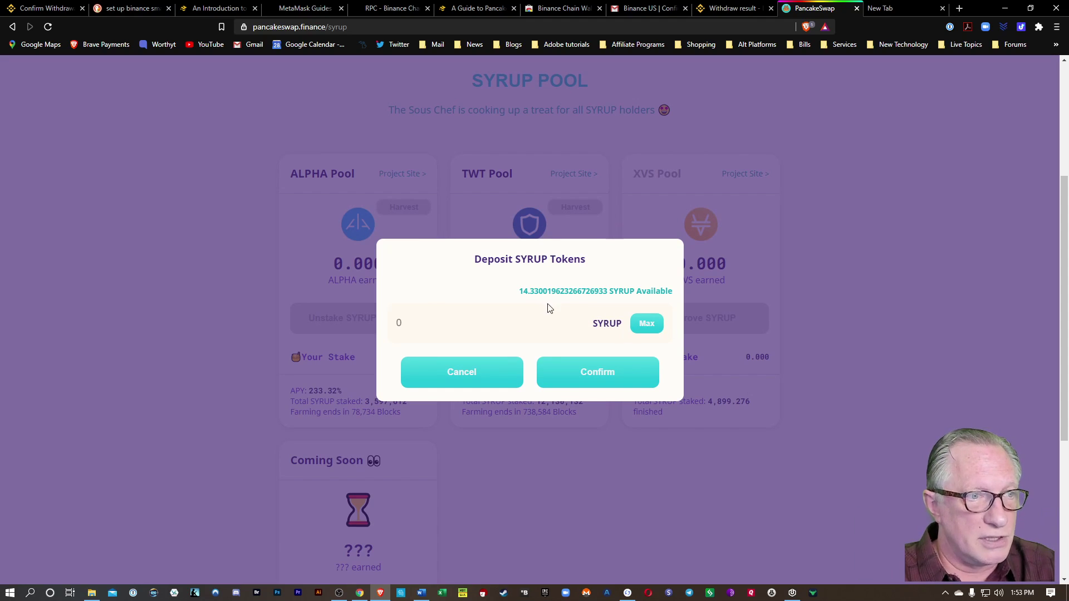
click(482, 367)
click(415, 328)
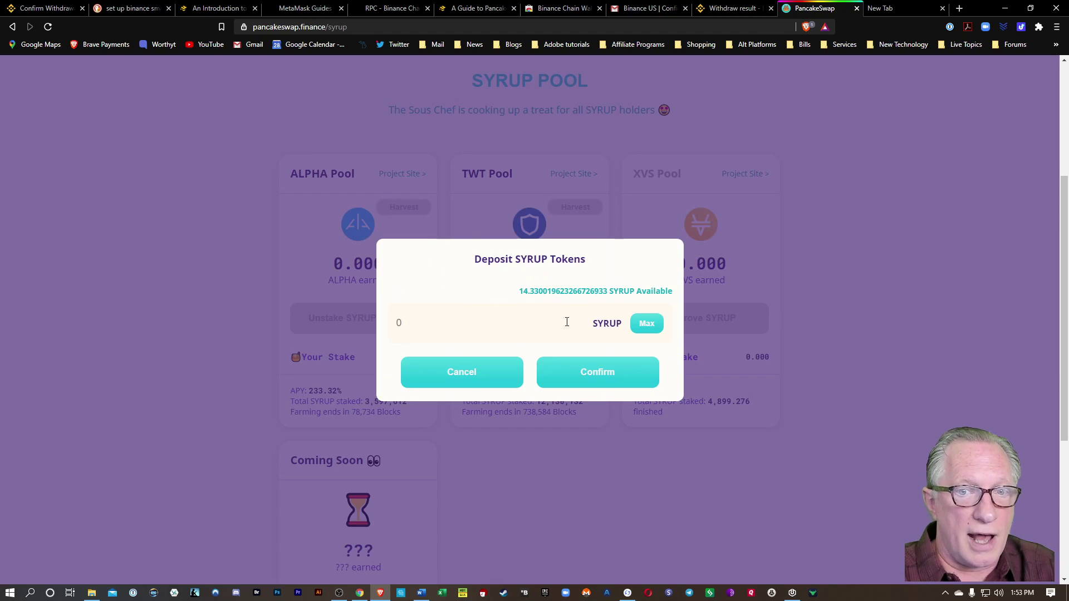
click(462, 379)
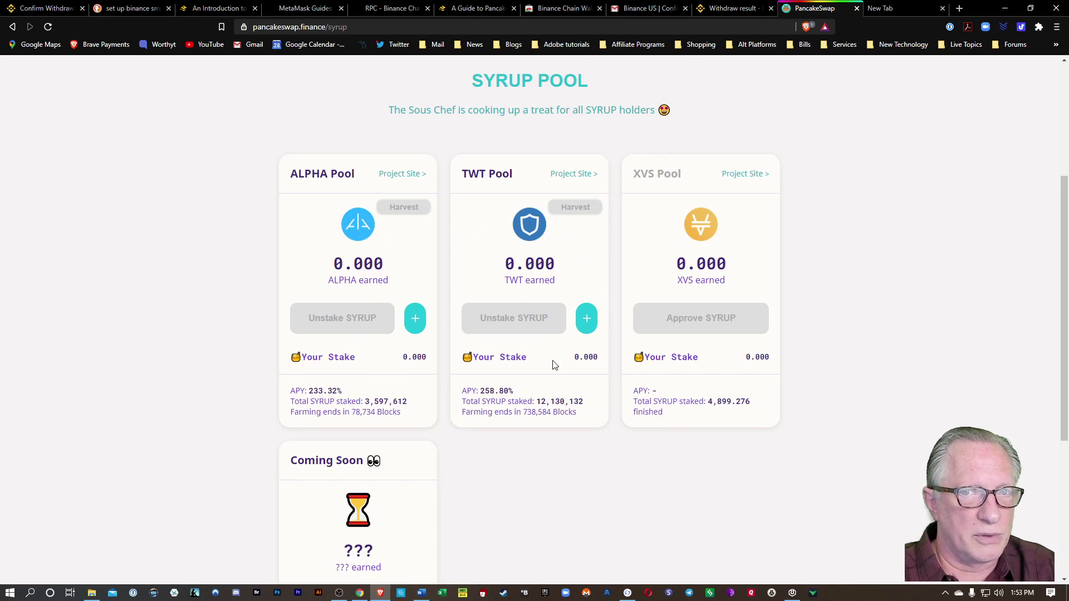
Deposit the full 14.33 SYRUP into the ALPHA pool and approve it in MetaMask.
click(415, 322)
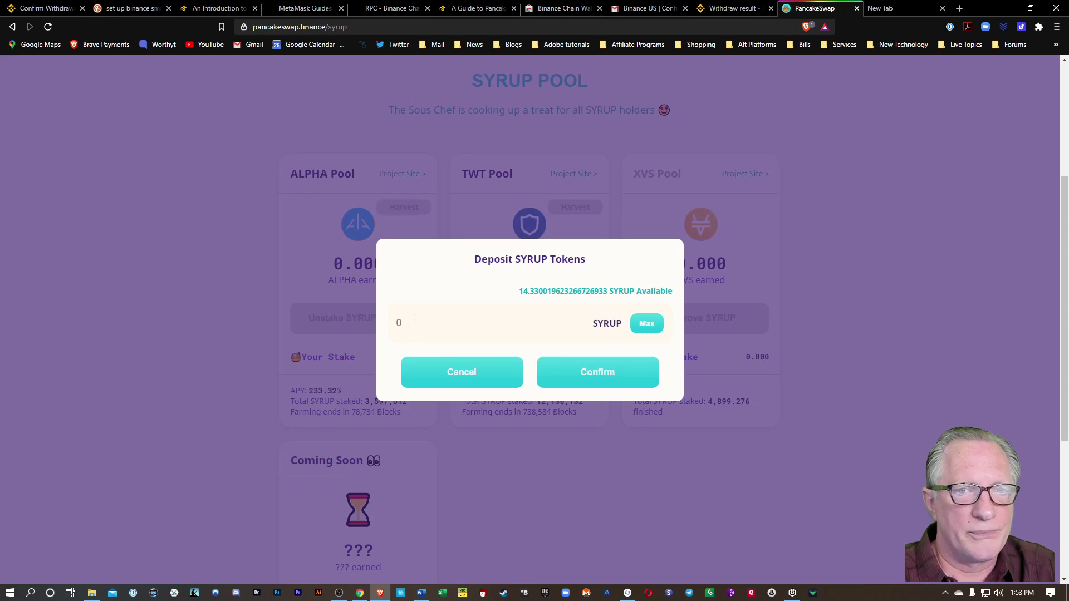
click(646, 326)
click(600, 373)
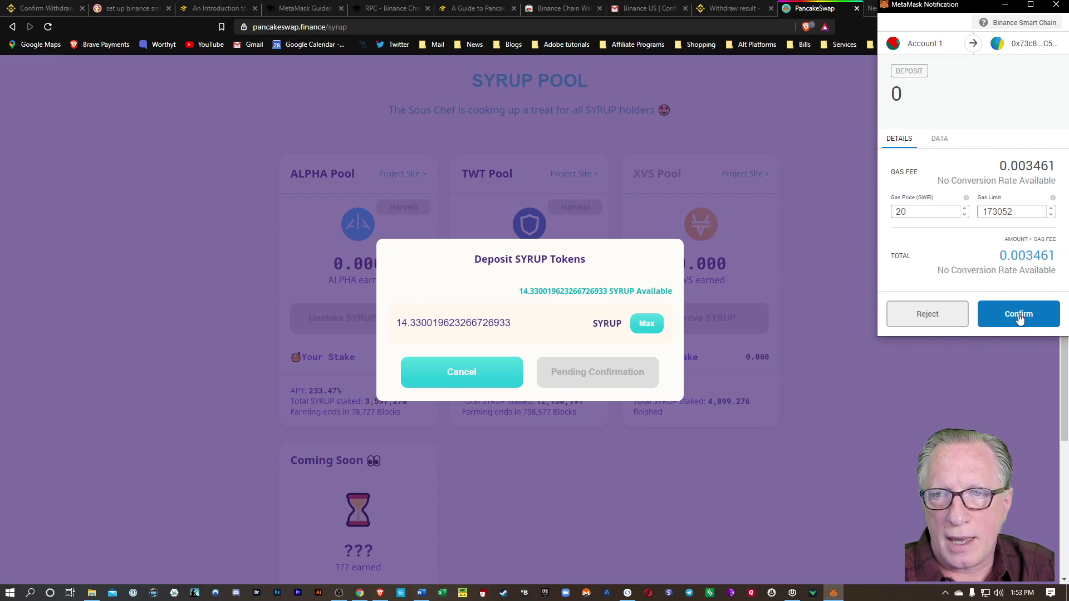
click(1018, 315)
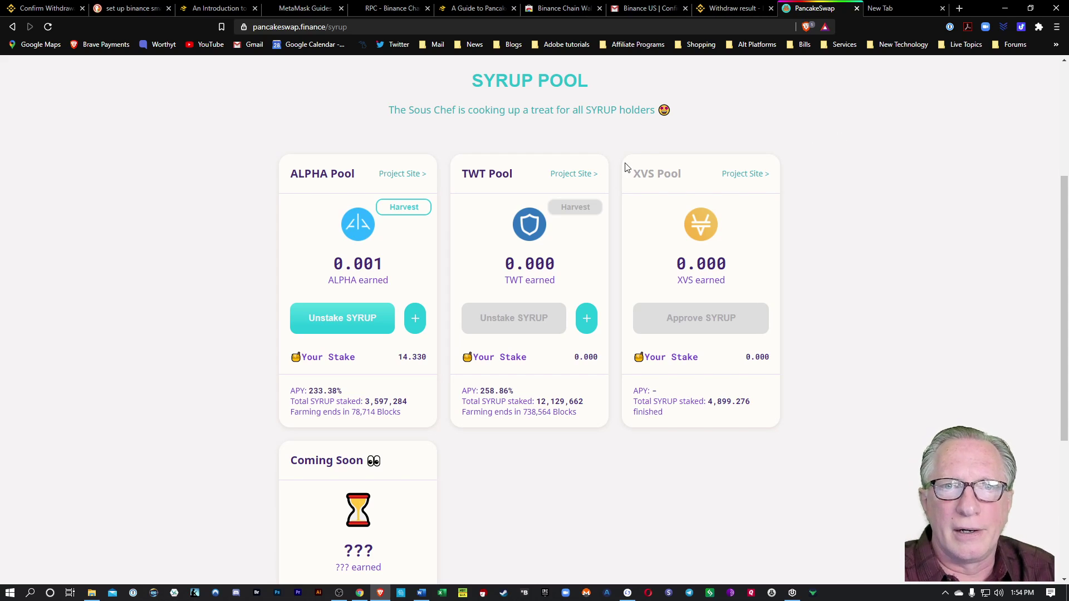
Scroll the pool list and check the wallet balances in MetaMask.
scroll(785, 217, up, 4)
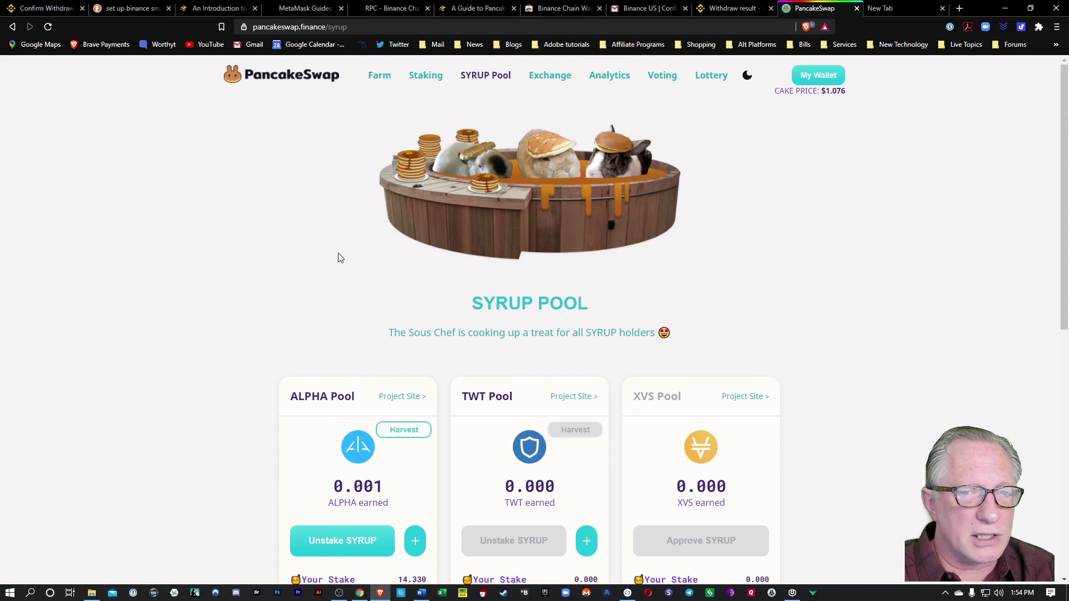
scroll(339, 257, down, 2)
scroll(265, 337, down, 1)
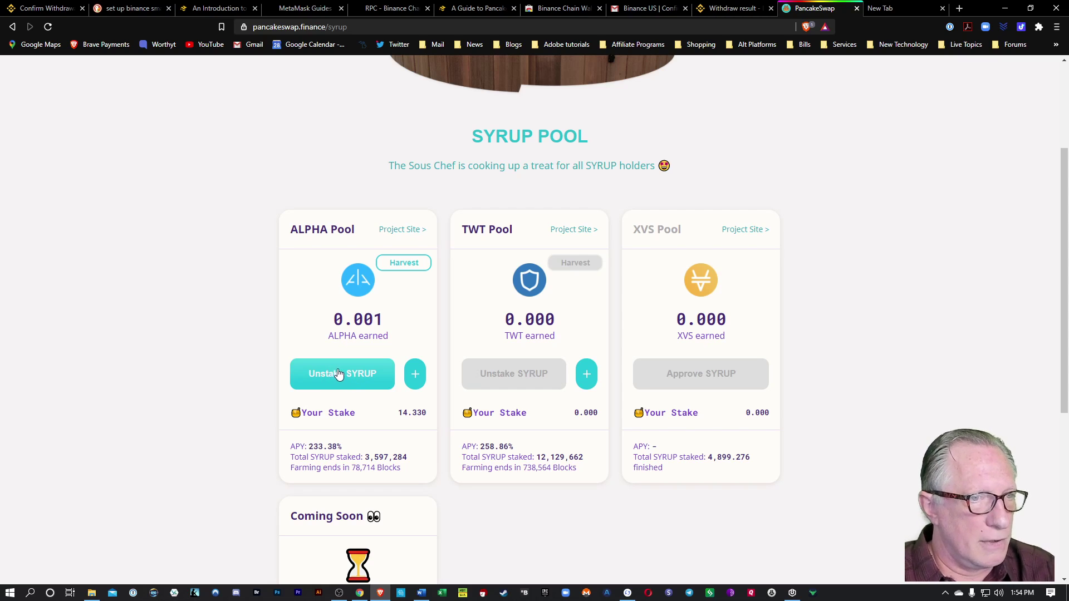
click(1039, 28)
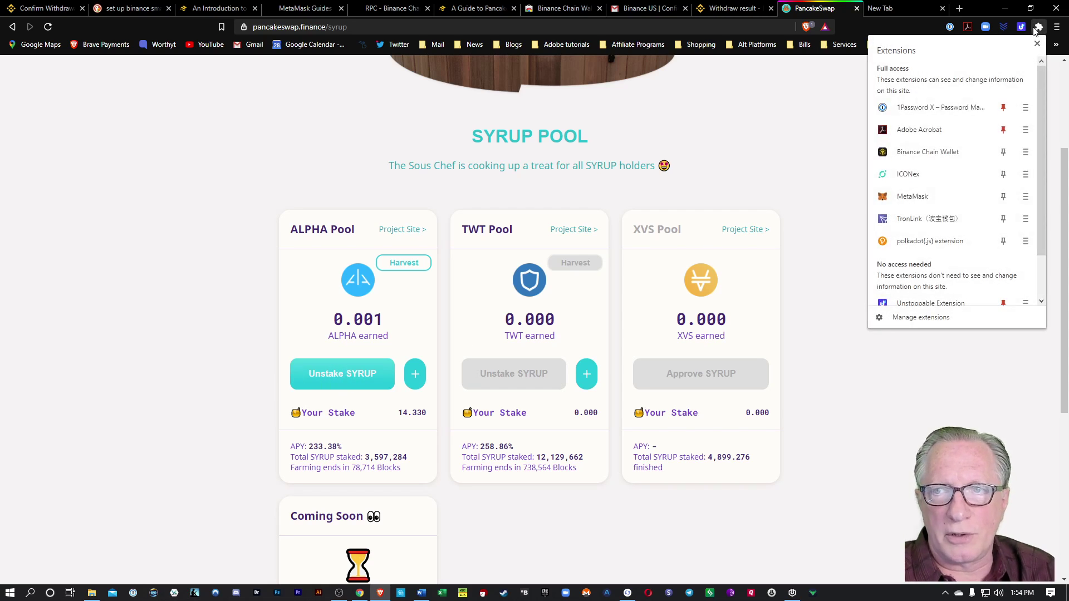
click(940, 196)
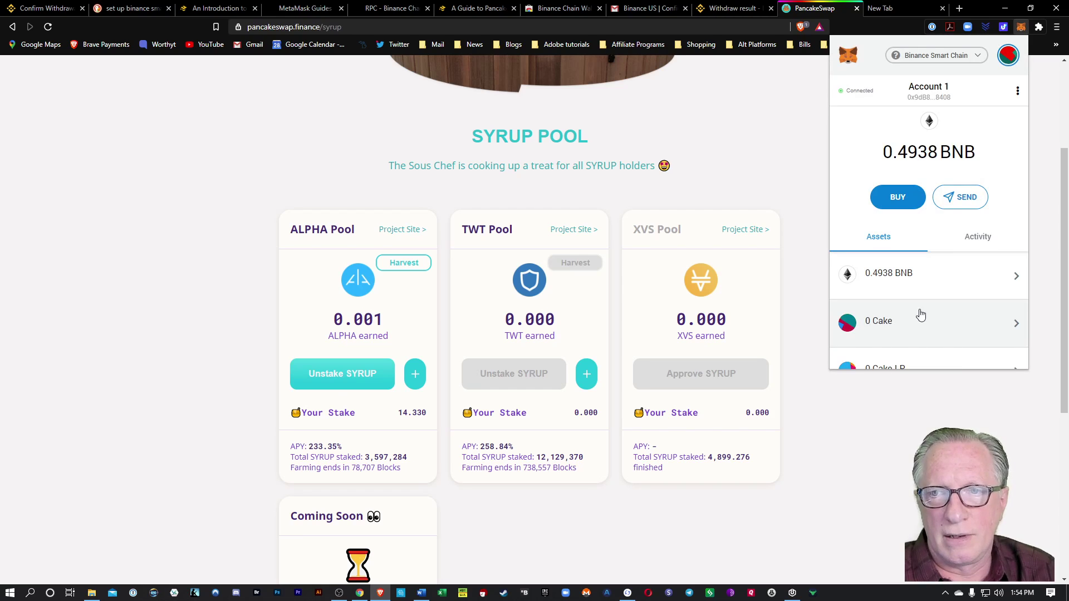
scroll(921, 310, down, 3)
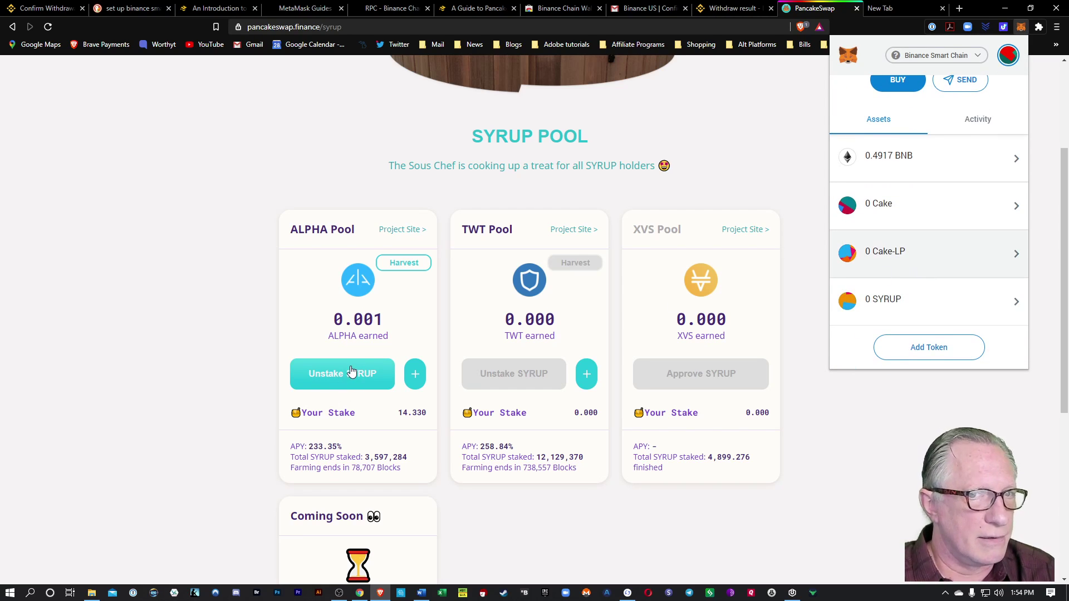
click(842, 429)
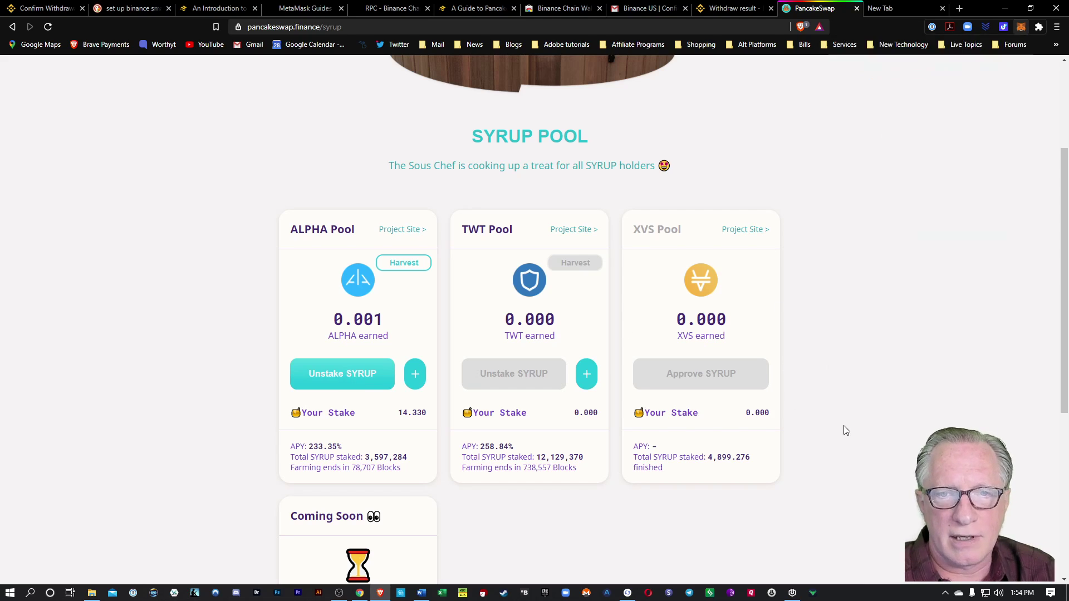
Withdraw all 14.33 staked SYRUP from the ALPHA pool and approve it in MetaMask.
click(346, 374)
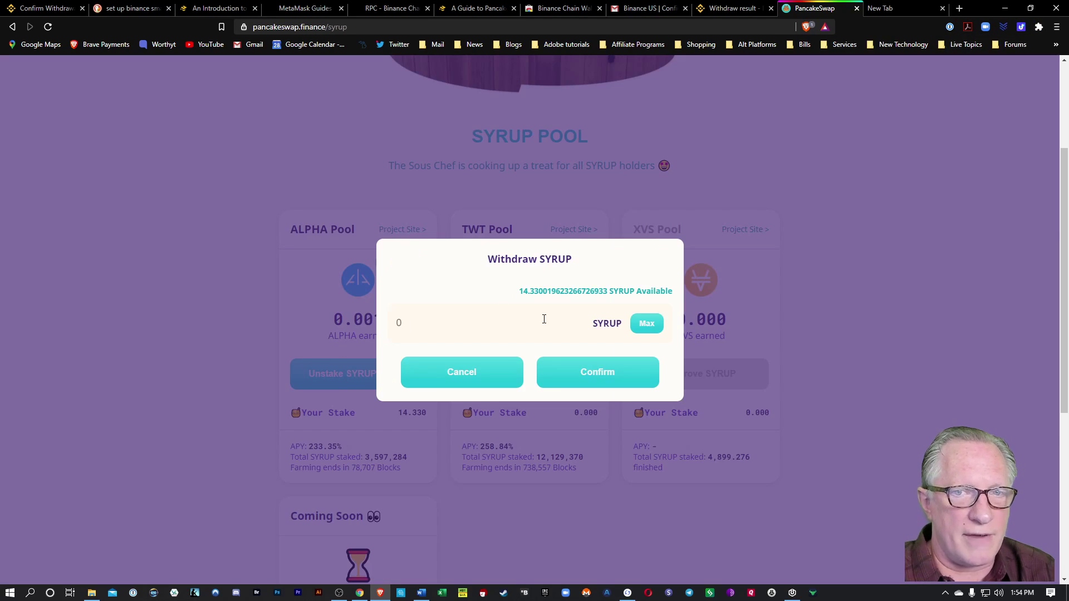
click(647, 324)
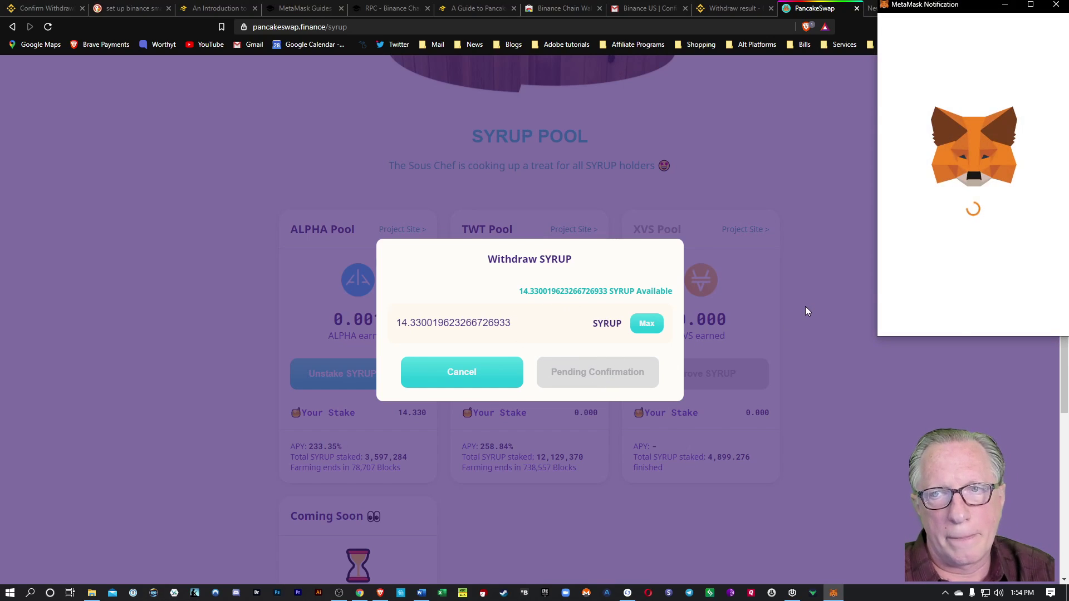
click(1031, 317)
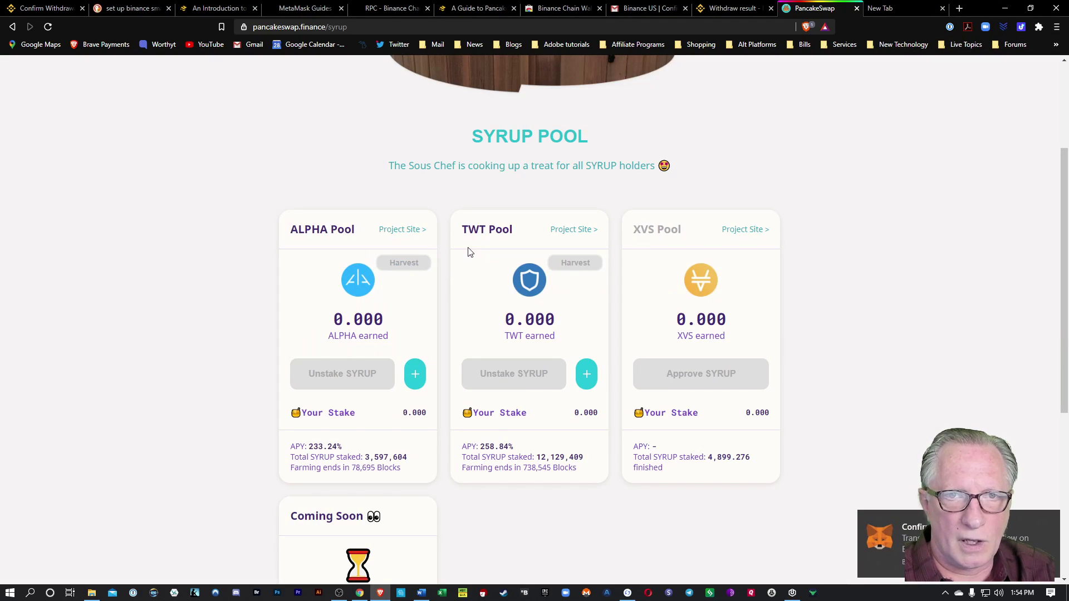
scroll(638, 221, up, 4)
Return to the CAKE staking page and check the MetaMask wallet balances.
click(428, 77)
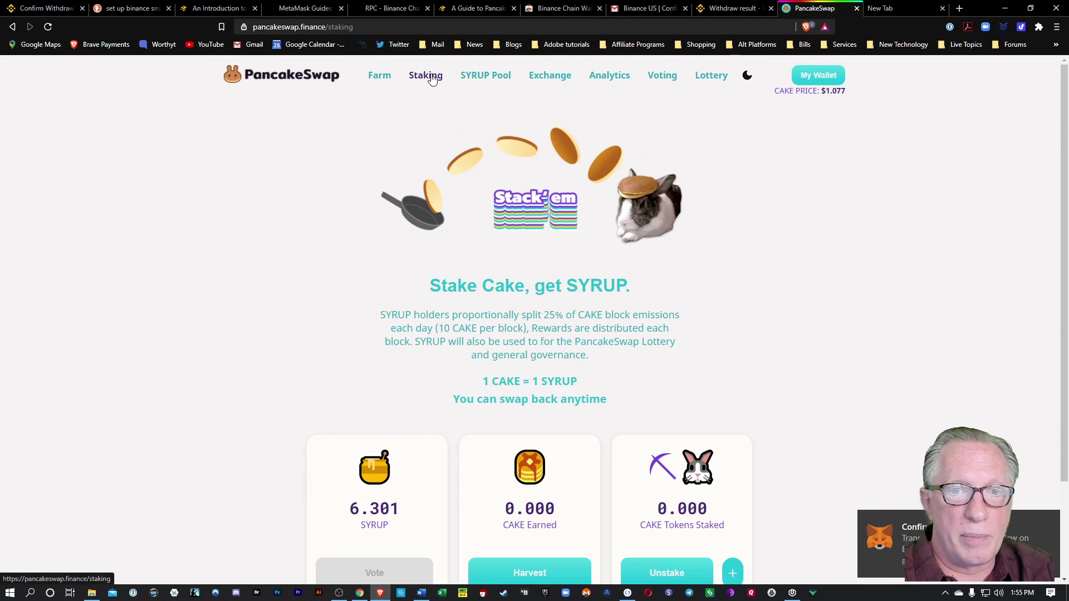
scroll(305, 285, down, 2)
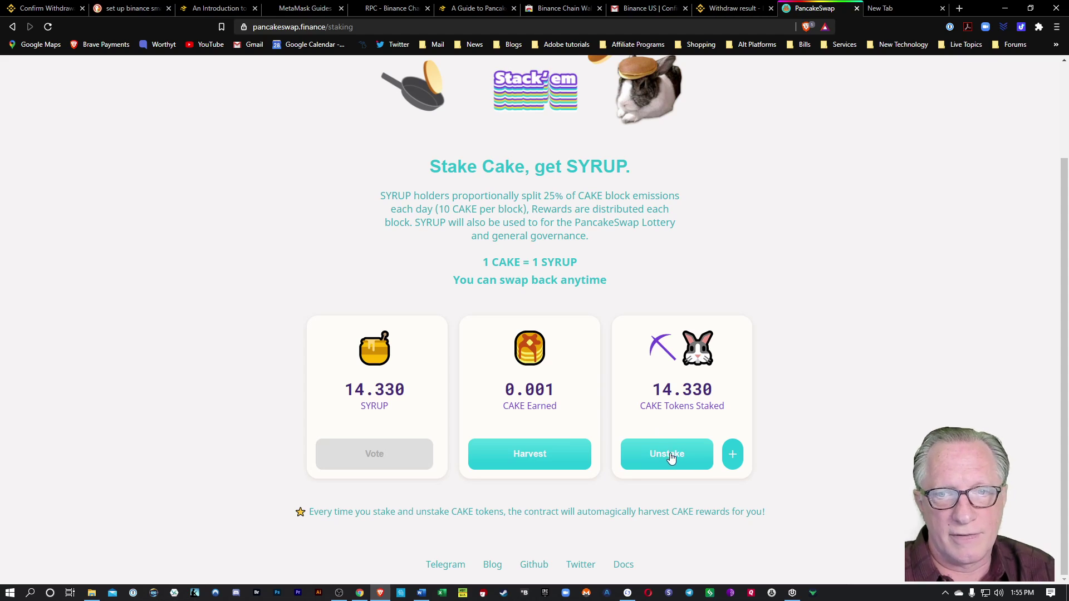
click(1039, 28)
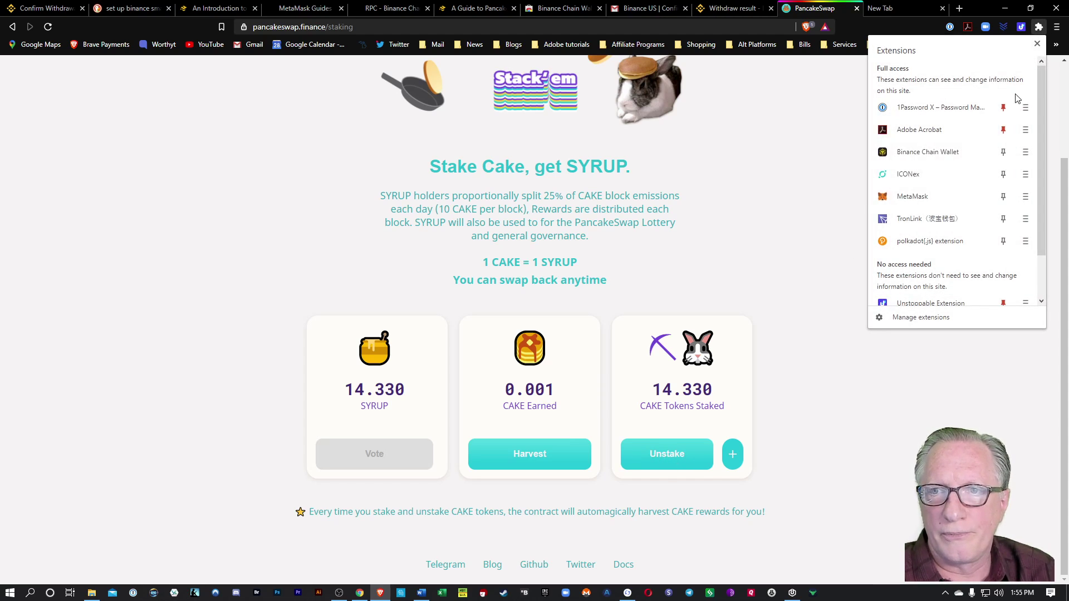
click(964, 200)
scroll(943, 326, down, 2)
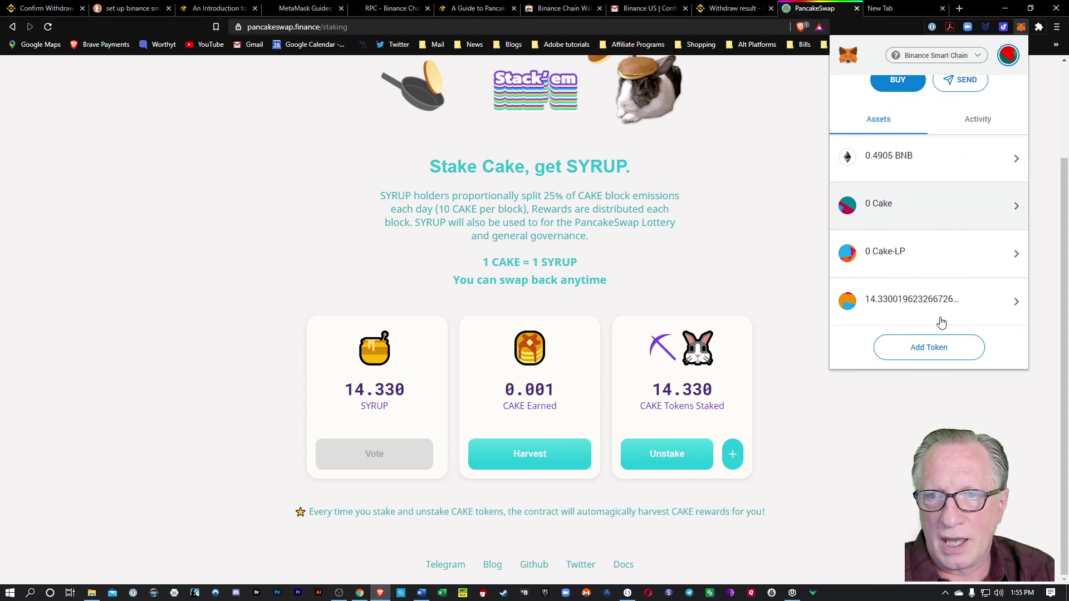
click(792, 301)
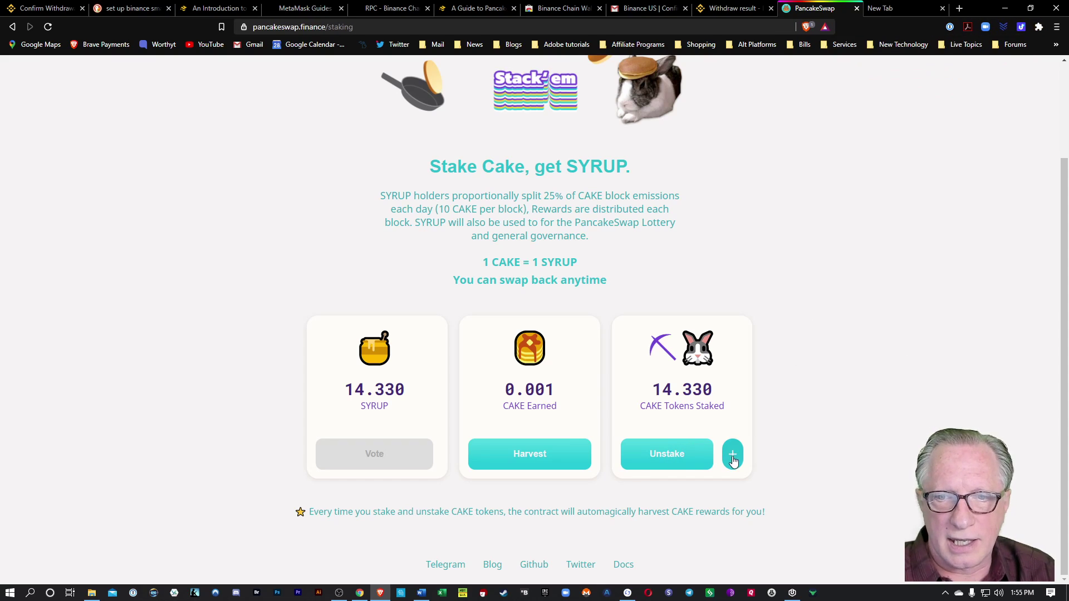
Withdraw 10 staked CAKE and approve the transaction in MetaMask.
click(672, 456)
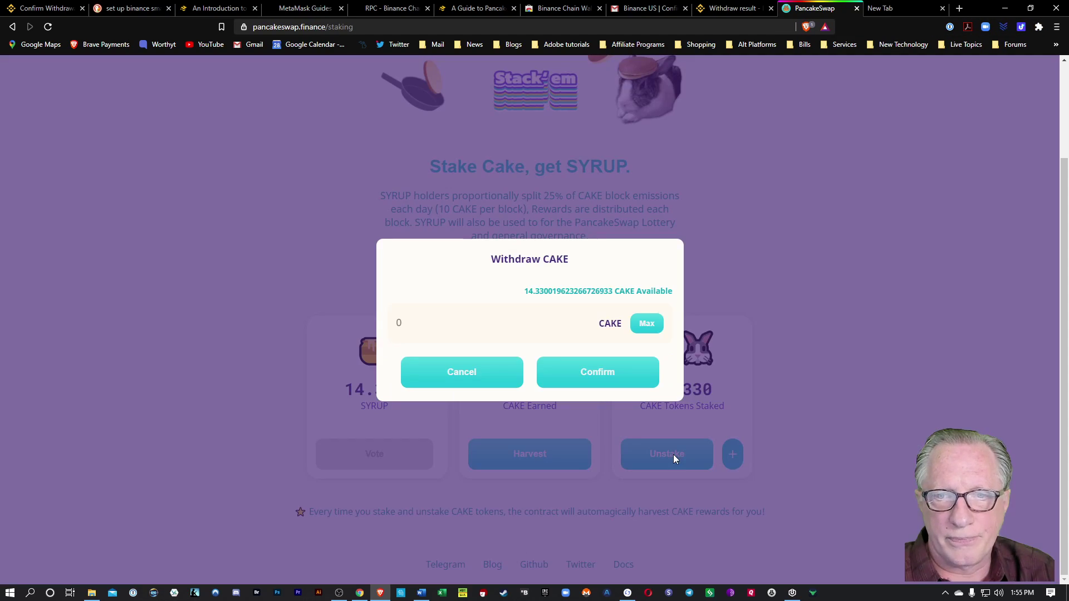
click(648, 327)
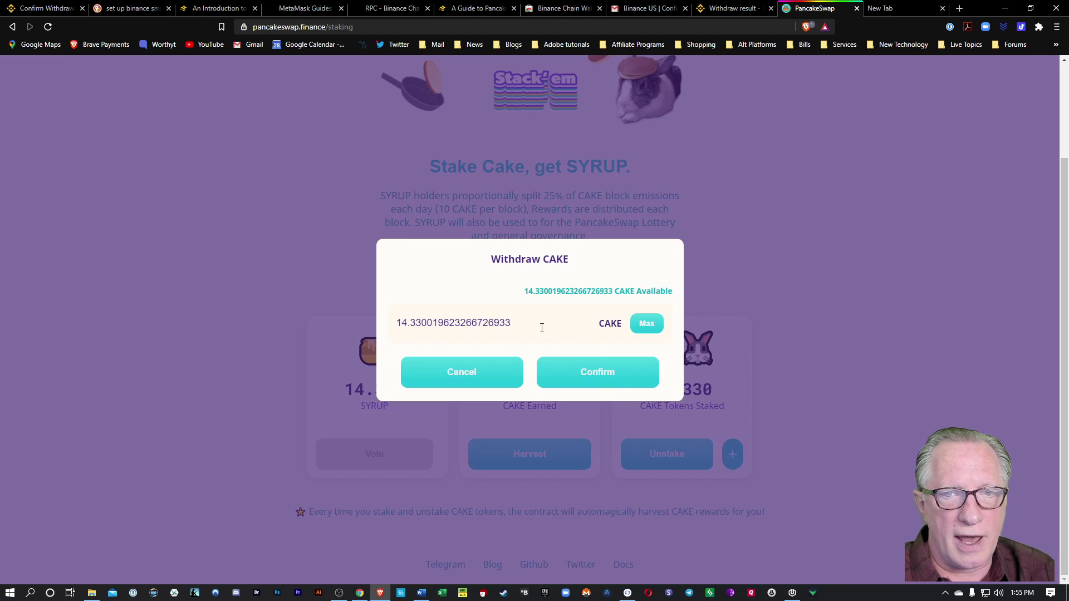
drag(512, 323, 410, 322)
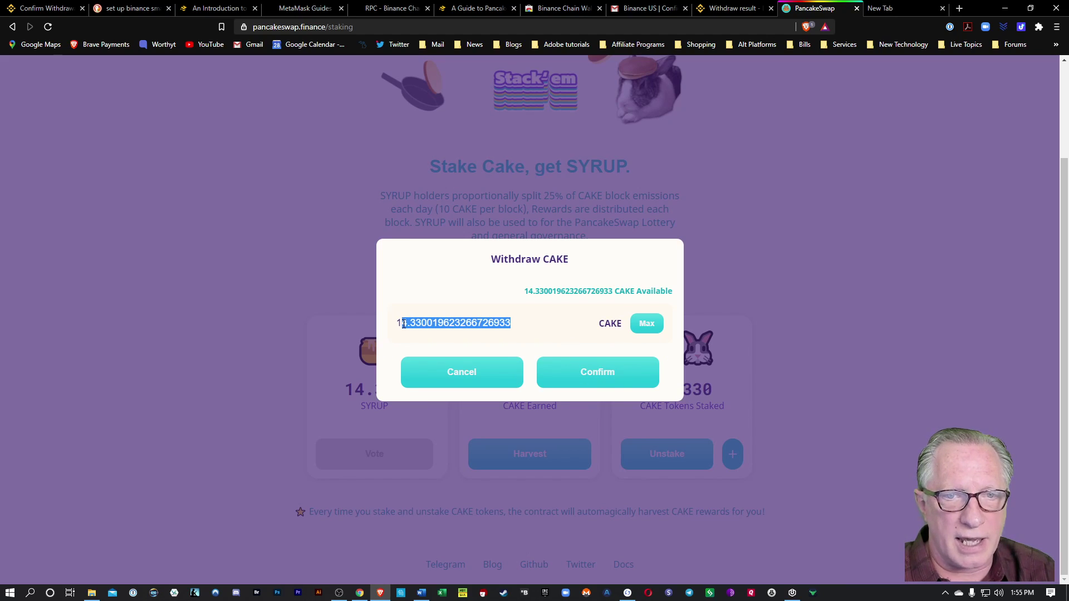
text(0)
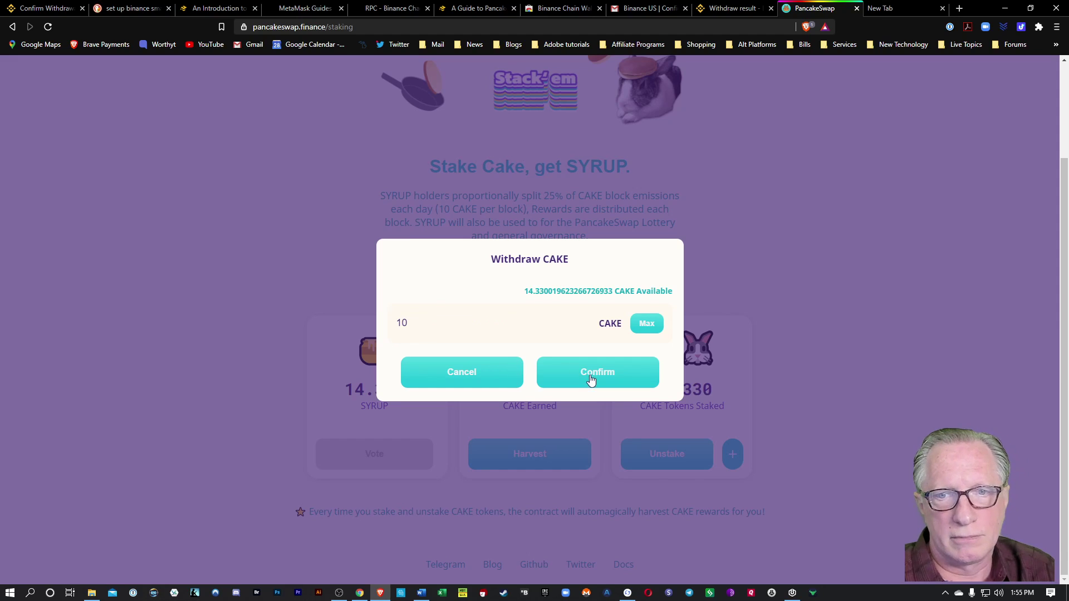
click(595, 377)
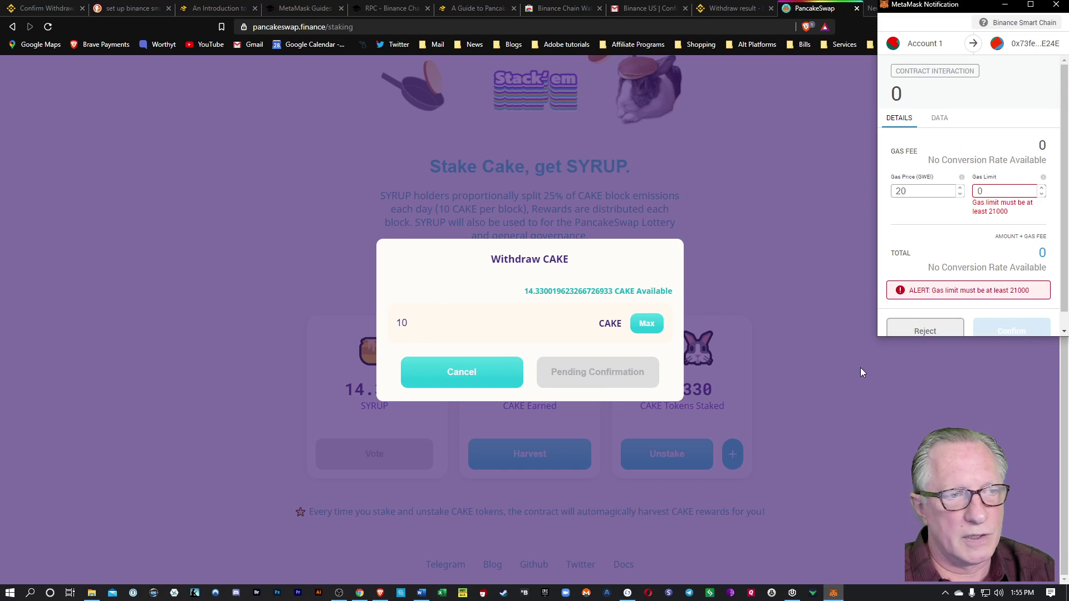
click(1027, 314)
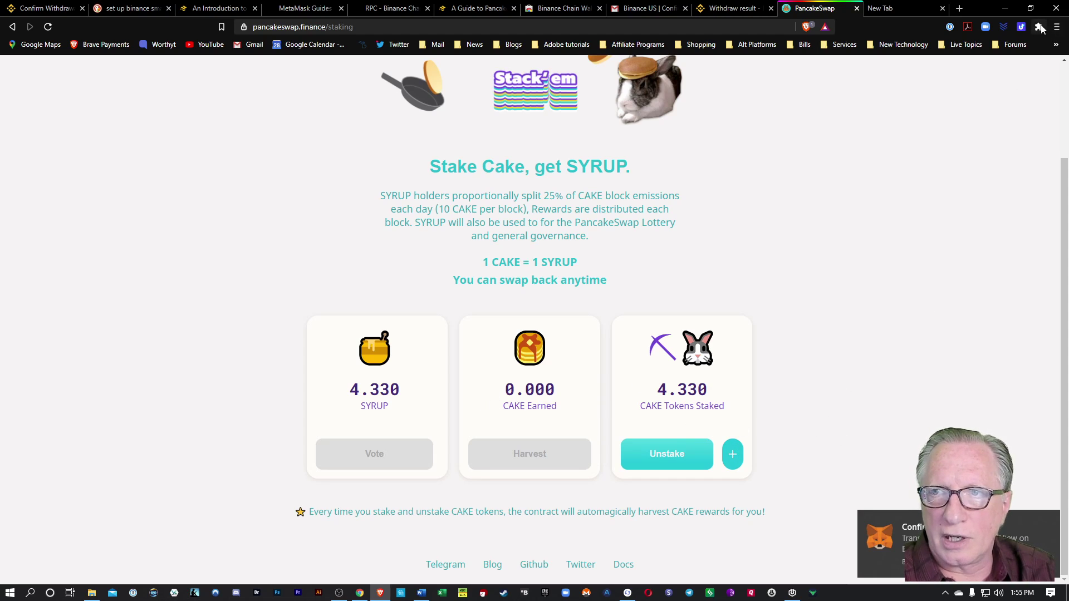
Review the updated MetaMask token balances after the 10 CAKE withdrawal.
click(1039, 28)
click(937, 200)
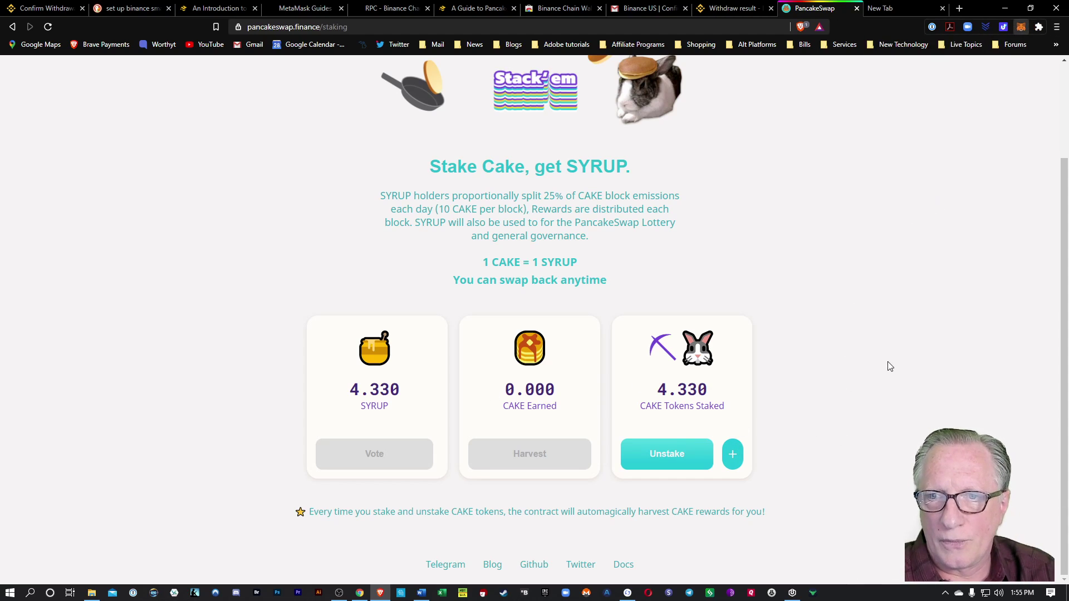
scroll(924, 317, down, 1)
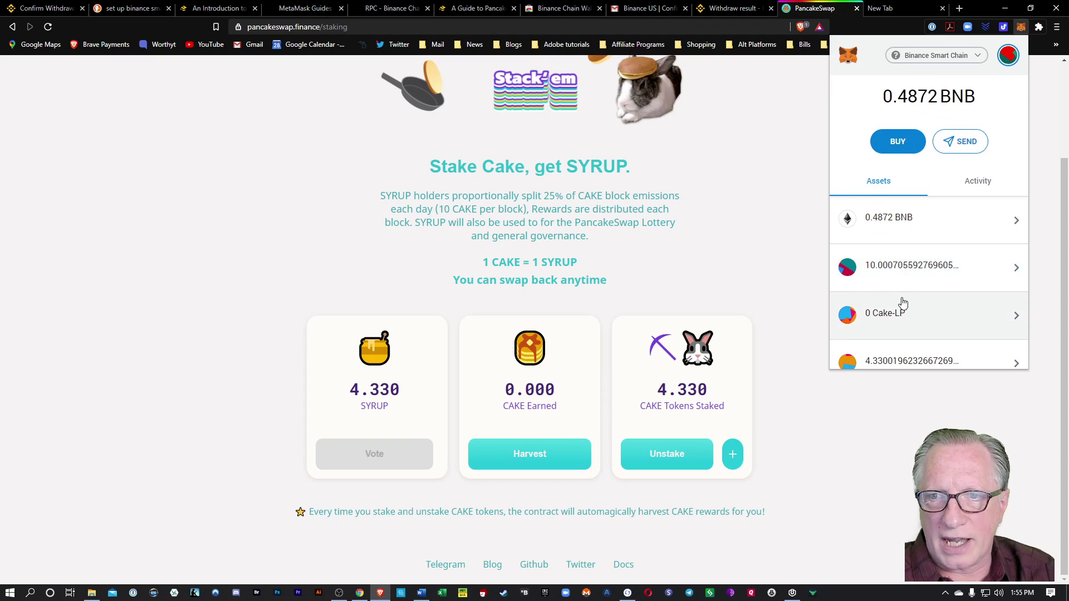
scroll(904, 304, down, 2)
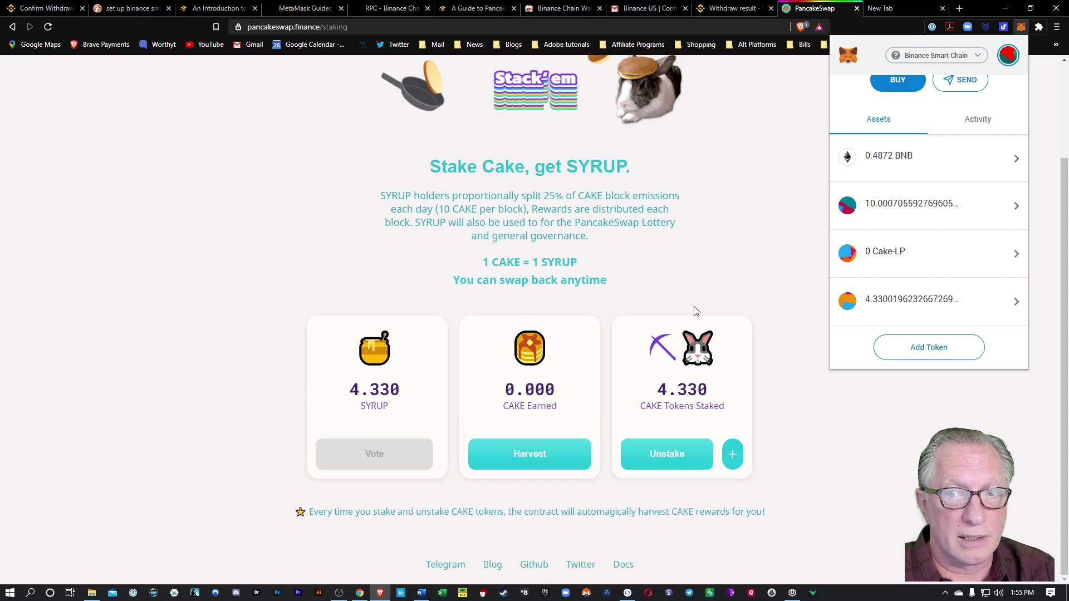
scroll(694, 311, up, 2)
click(742, 313)
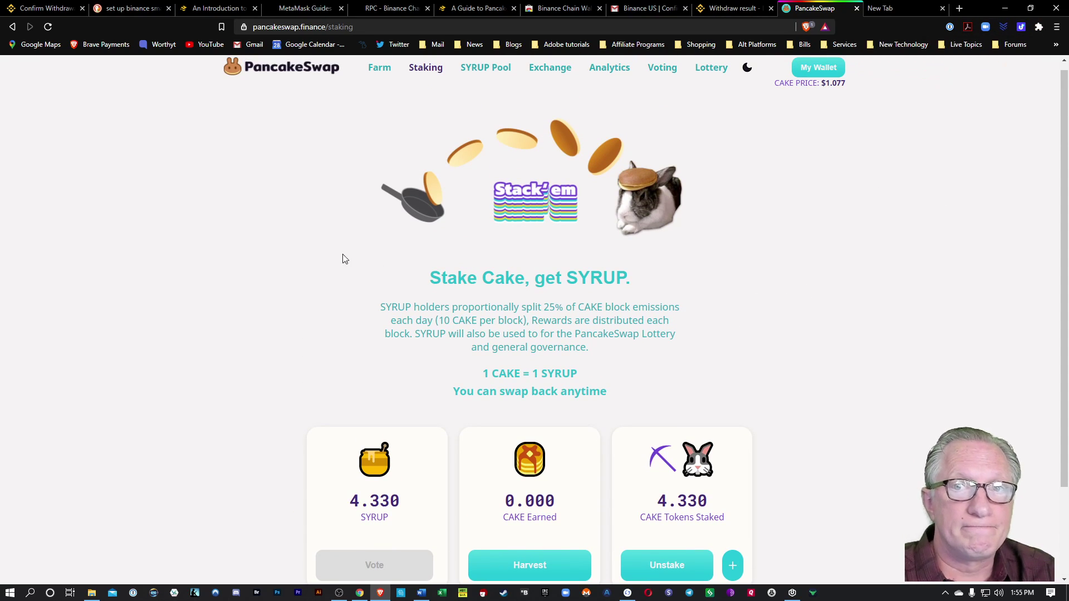
scroll(253, 222, up, 1)
Unstake 5 FLIP tokens from the CAKE-BNB farm.
click(378, 76)
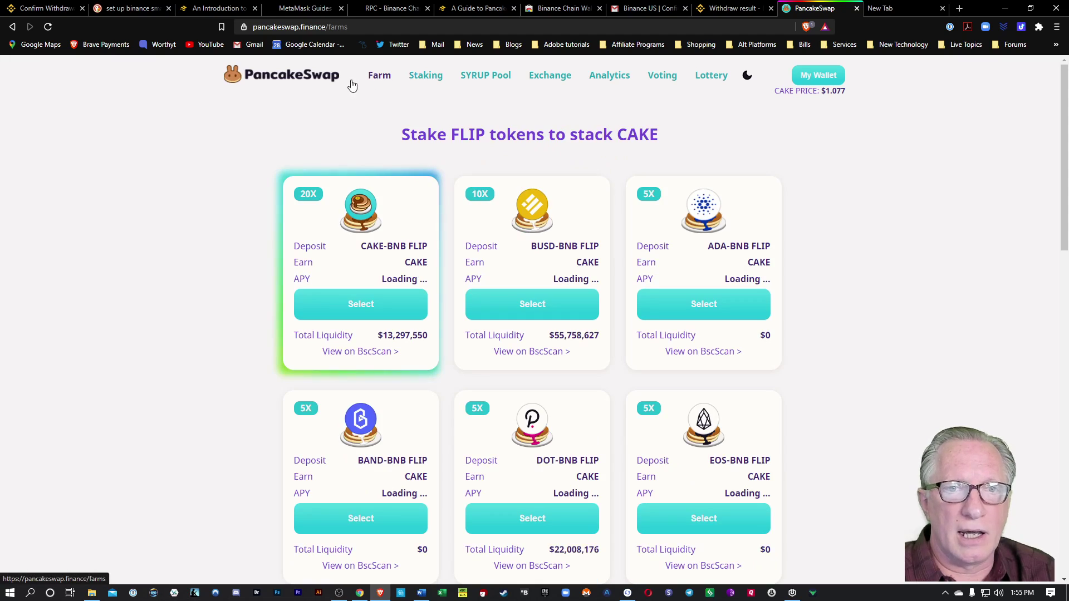
click(368, 308)
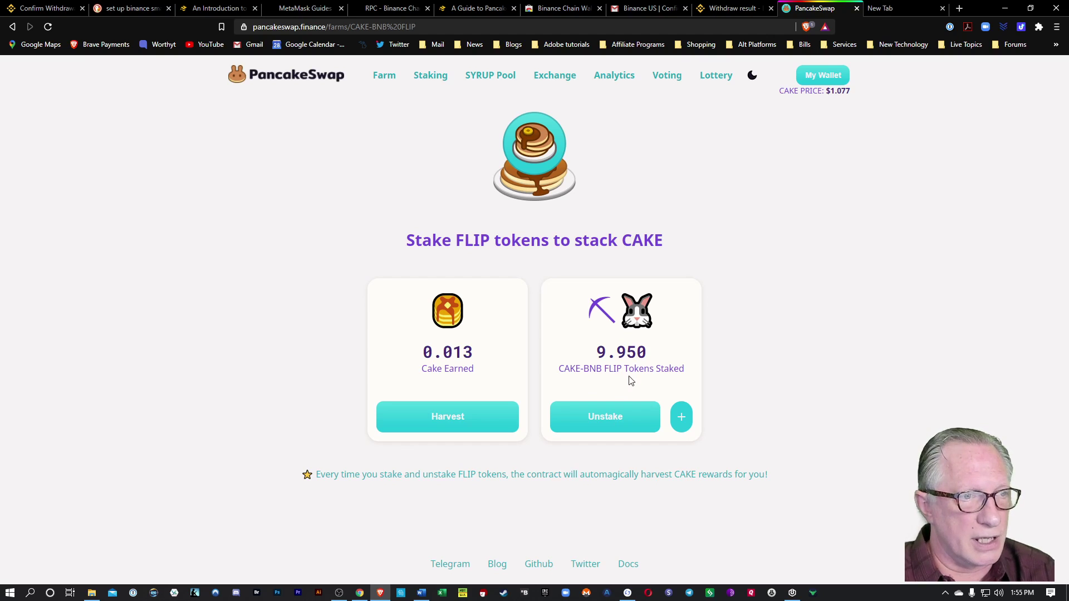
click(607, 424)
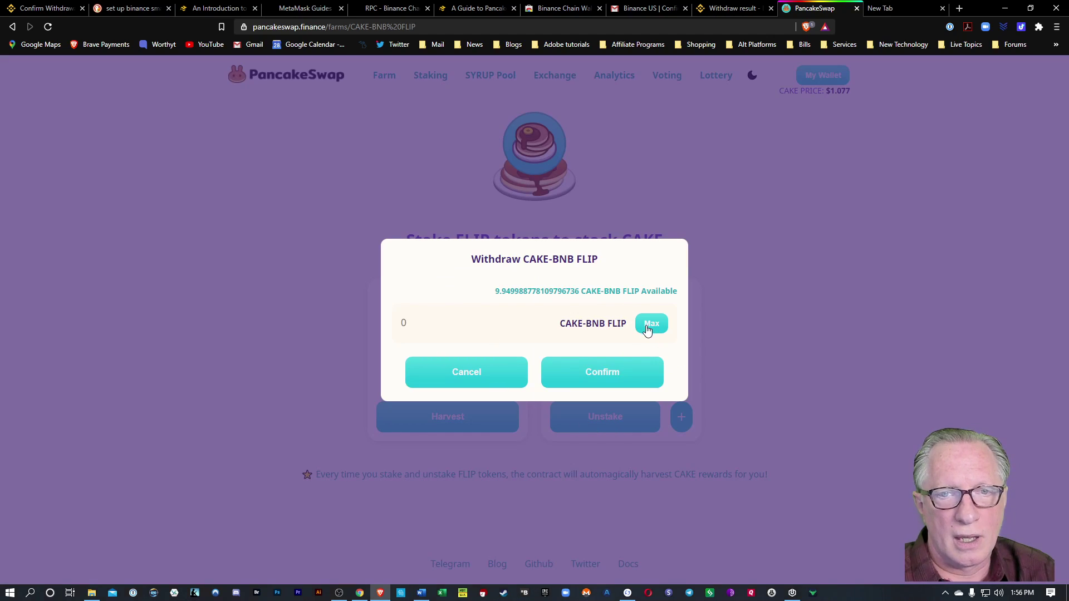
click(433, 320)
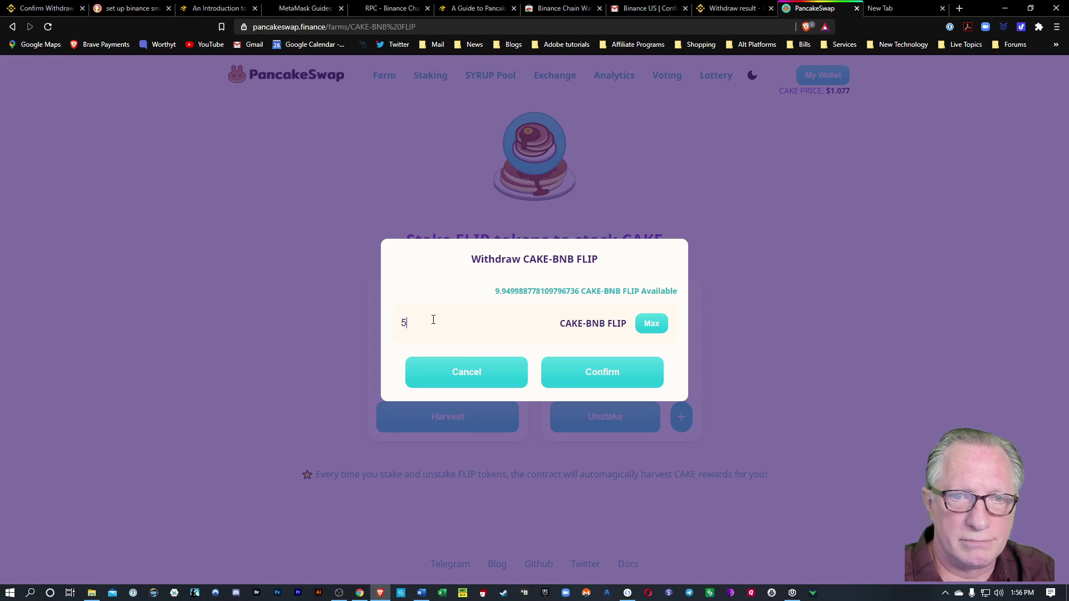
click(602, 372)
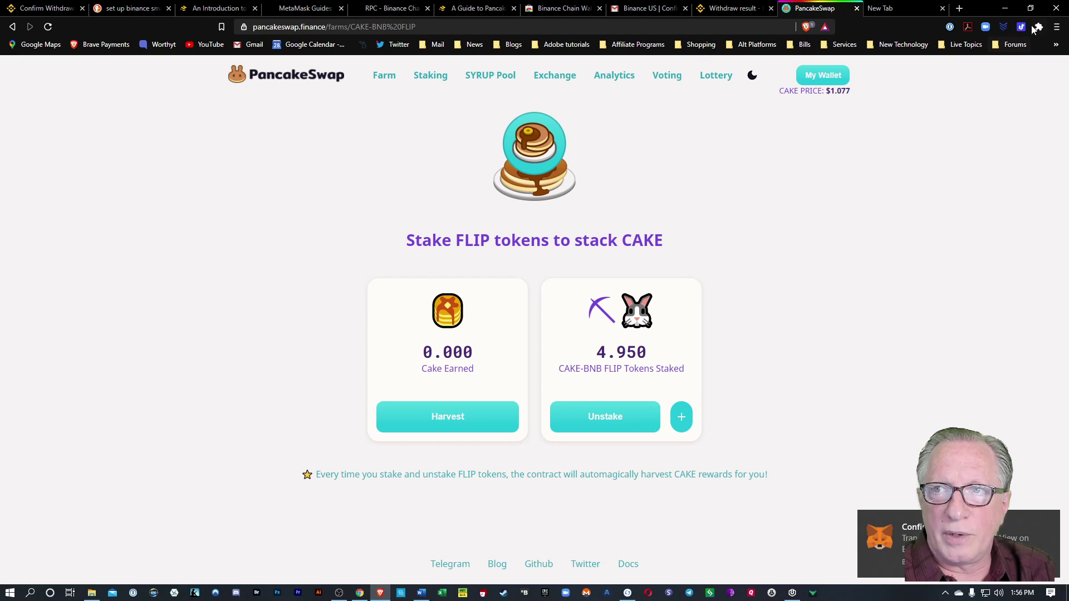
Check the wallet for the 5 Cake-LP tokens received.
click(1037, 28)
click(956, 191)
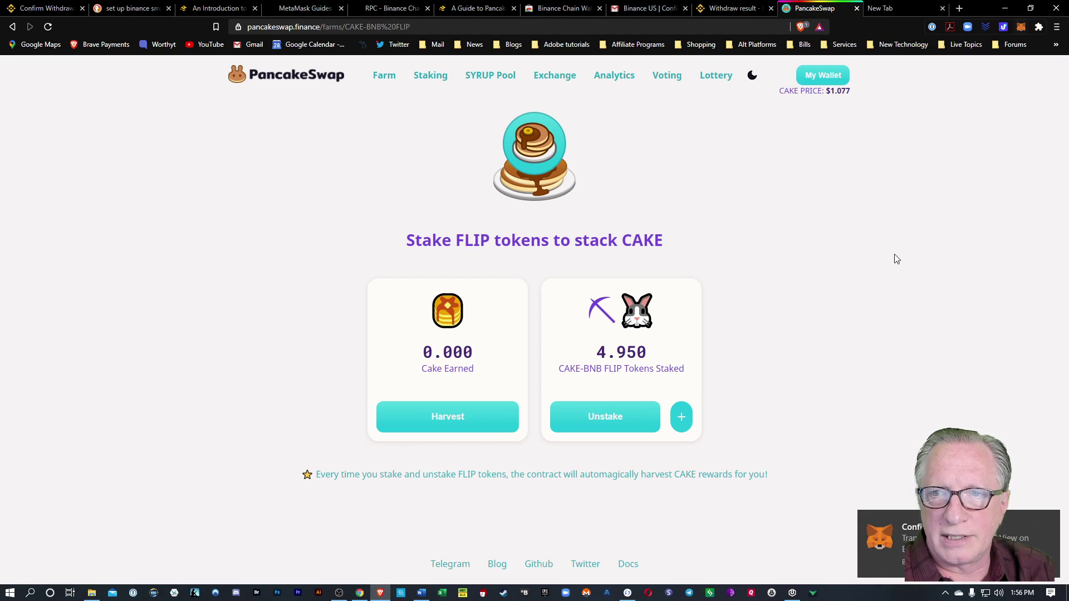
scroll(947, 323, down, 2)
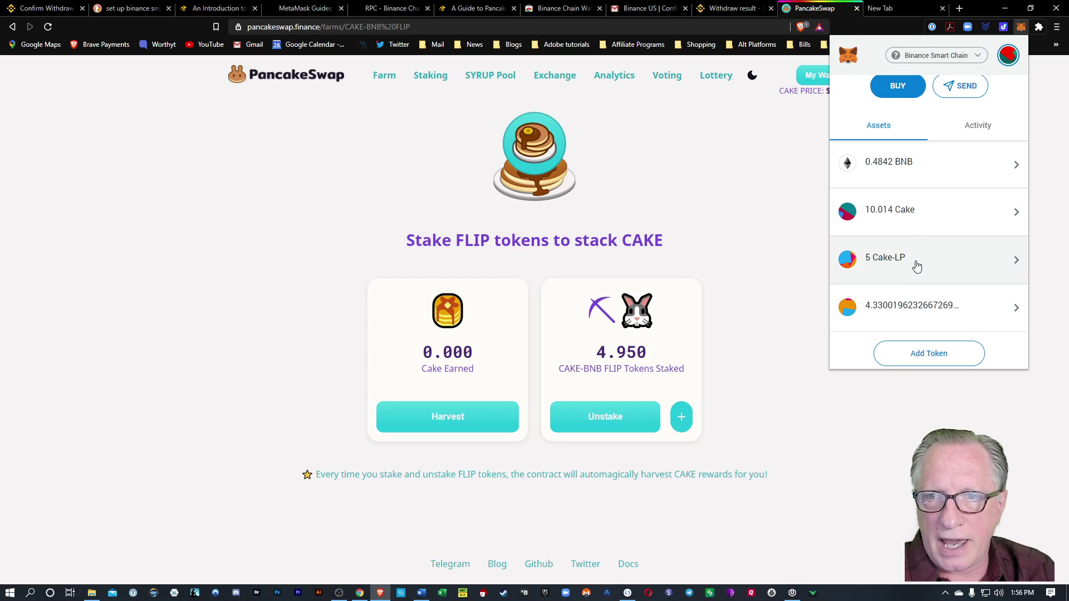
scroll(918, 273, down, 1)
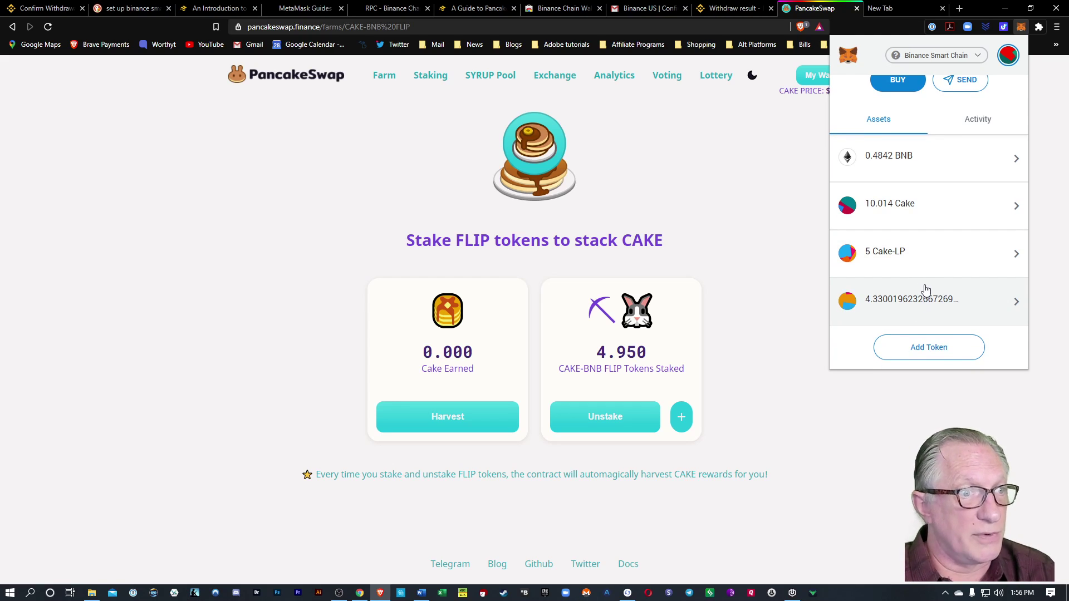
click(644, 190)
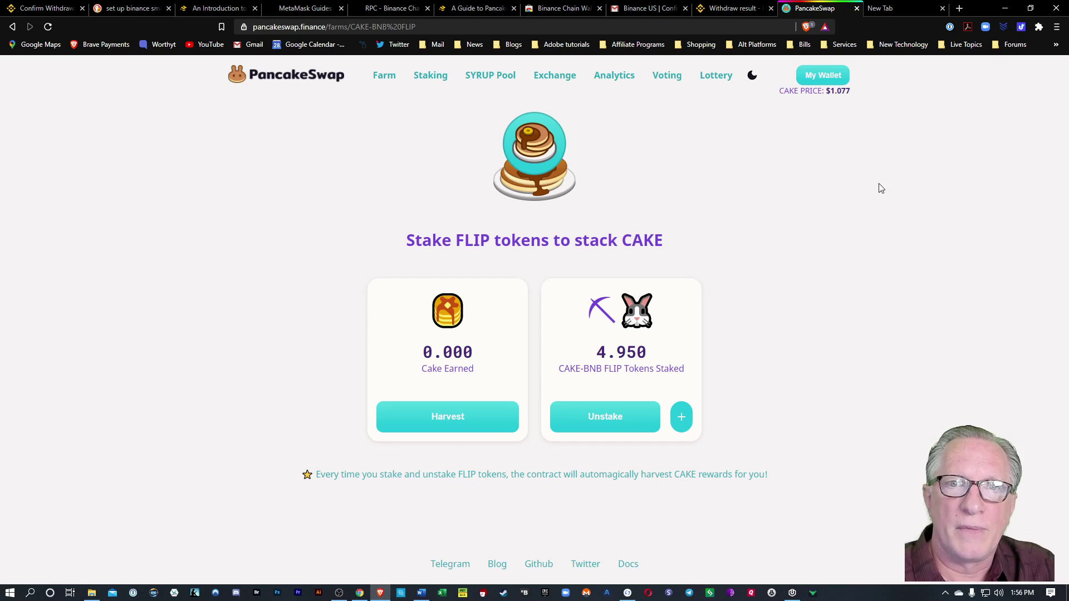
Inspect the CAKE/BNB pool position (5 pool tokens, 28.7263 CAKE, 1.00048 BNB), then return to Farms.
click(556, 78)
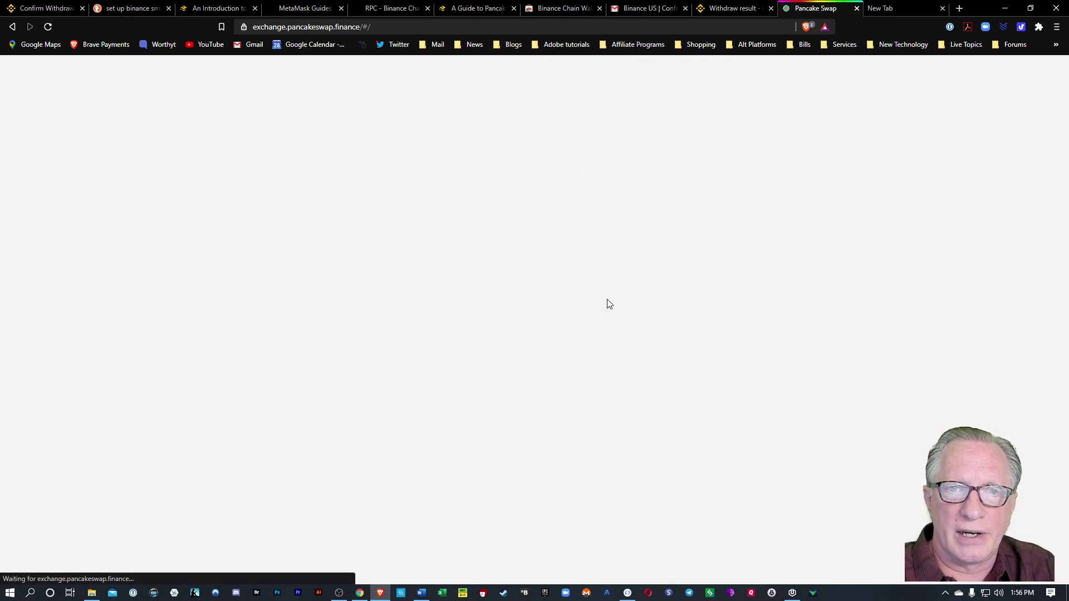
click(538, 169)
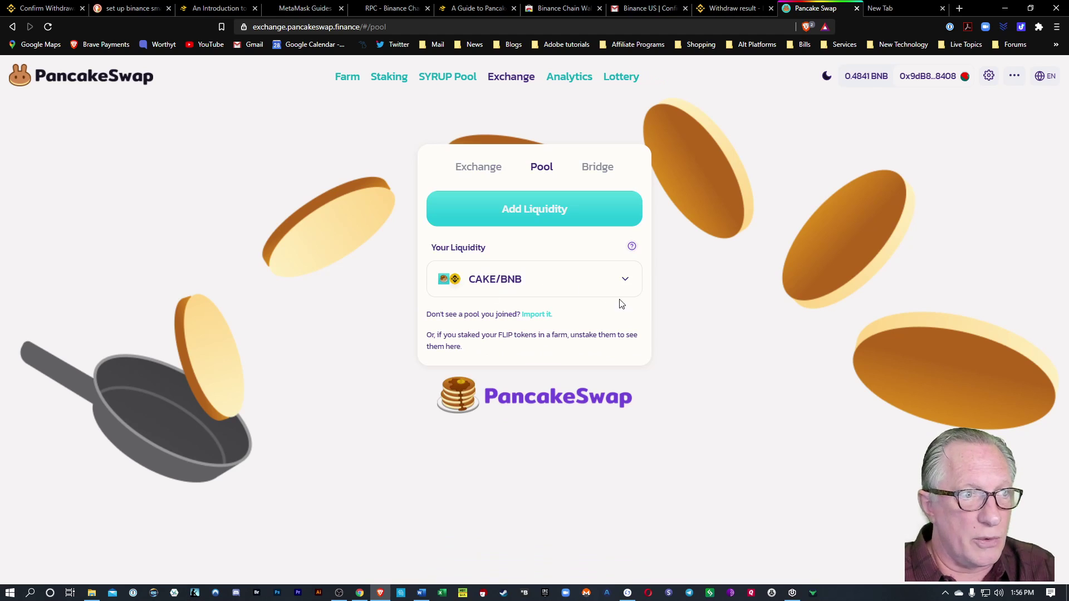
click(625, 284)
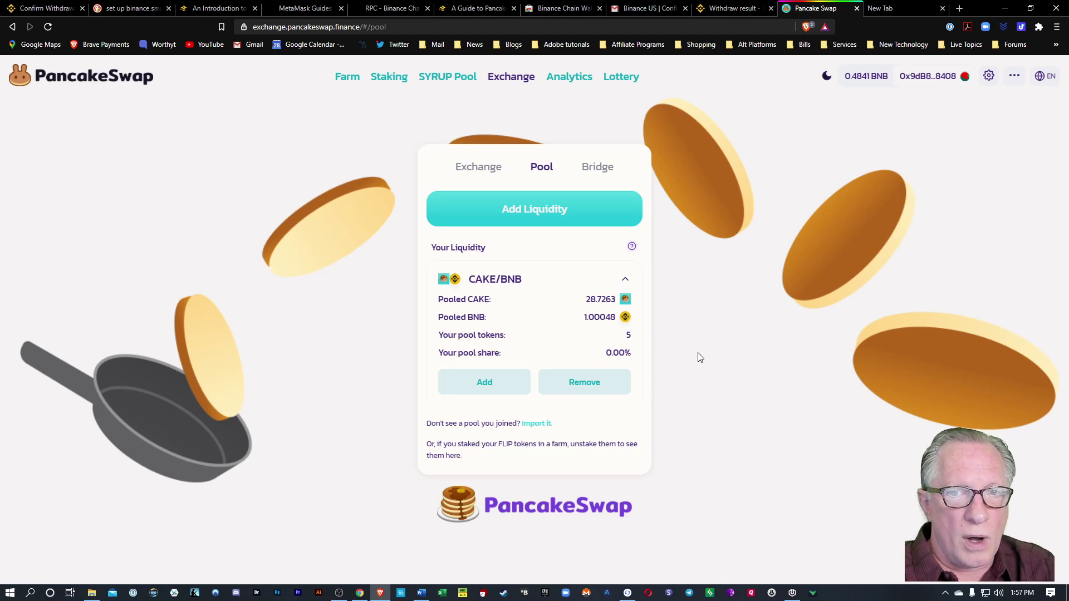
click(347, 78)
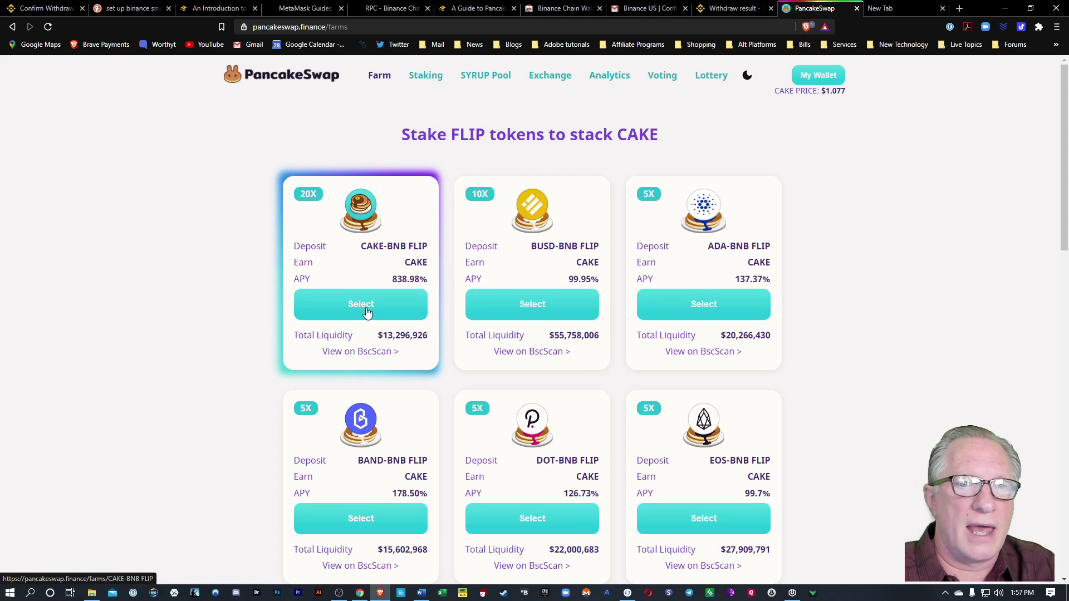
Open the CAKE-BNB FLIP farm showing 4.930 tokens staked and 0.001 CAKE earned.
click(366, 306)
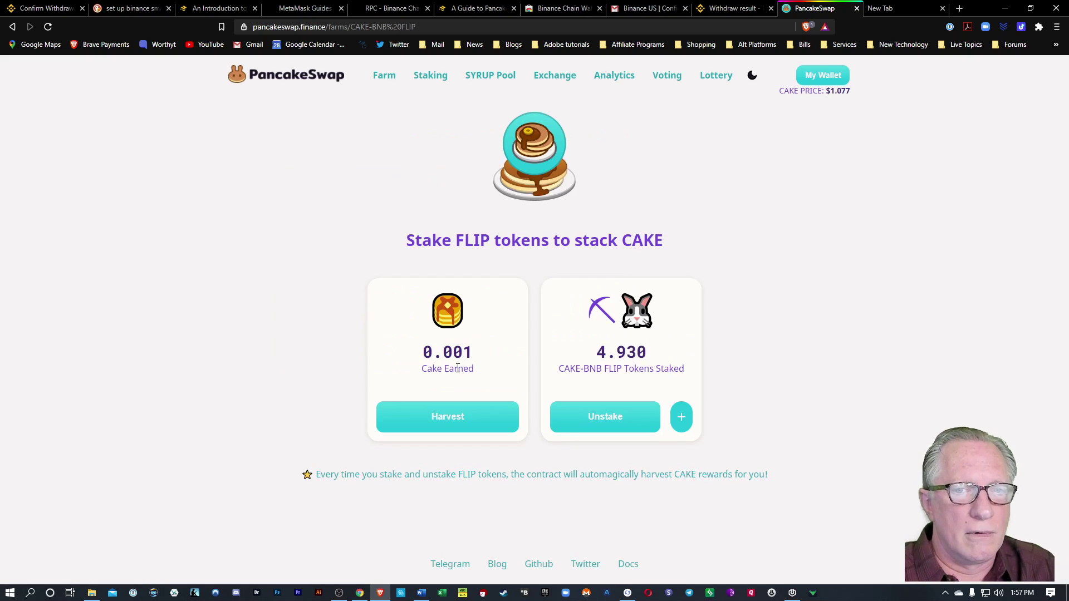